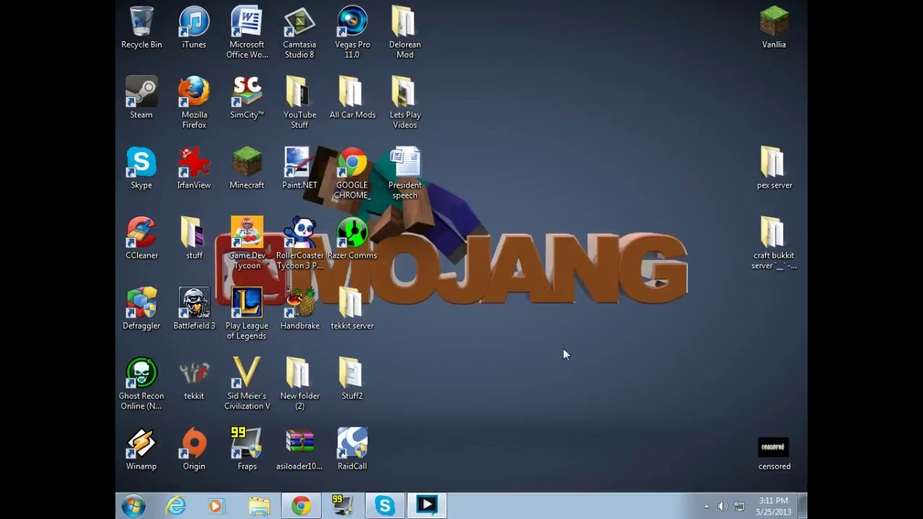
{"action": "left_click_drag", "start_coordinate": [413, 312], "coordinate": [719, 239]}
{"action": "left_click_drag", "start_coordinate": [421, 307], "coordinate": [521, 256]}
{"action": "left_click_drag", "start_coordinate": [394, 304], "coordinate": [747, 225]}
{"action": "left_click_drag", "start_coordinate": [391, 295], "coordinate": [714, 223]}
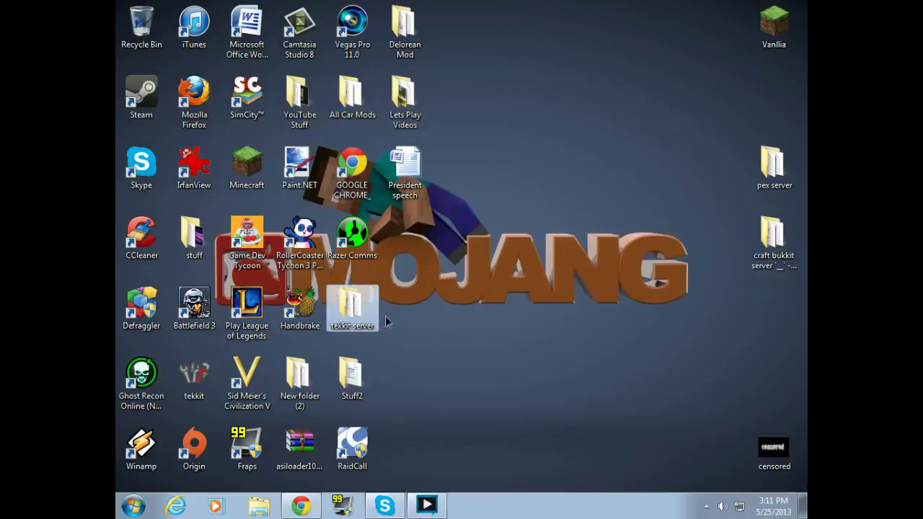
{"action": "left_click_drag", "start_coordinate": [390, 320], "coordinate": [751, 265]}
{"action": "left_click_drag", "start_coordinate": [441, 316], "coordinate": [745, 254]}
Step: Create a desktop folder named Bukkit Server and move it to an open spot on the desktop
{"action": "right_click", "coordinate": [547, 288]}
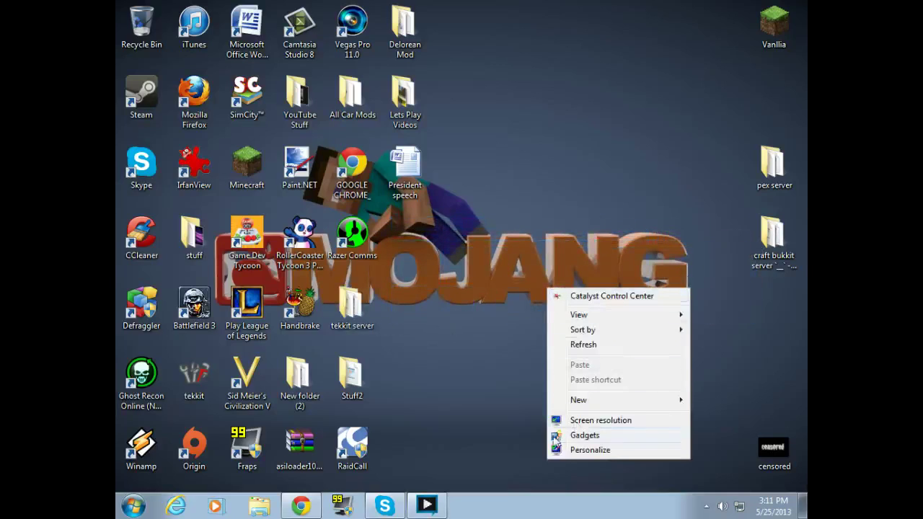
{"action": "mouse_move", "coordinate": [575, 403]}
{"action": "left_click", "coordinate": [397, 202]}
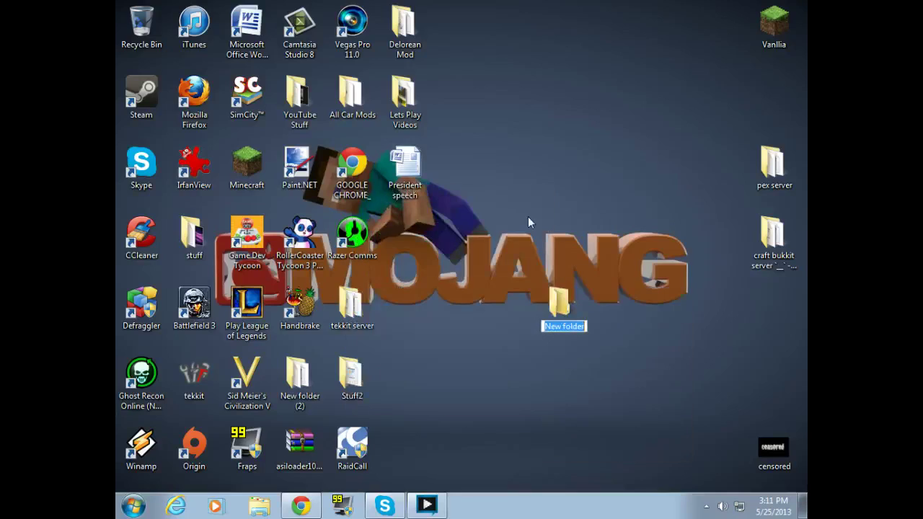
{"action": "type", "text": "Buk"}
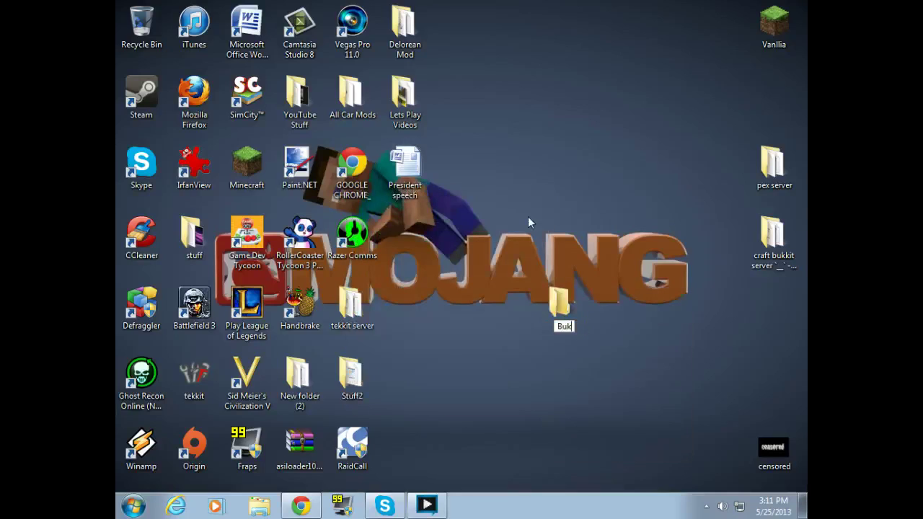
{"action": "type", "text": "kit Server"}
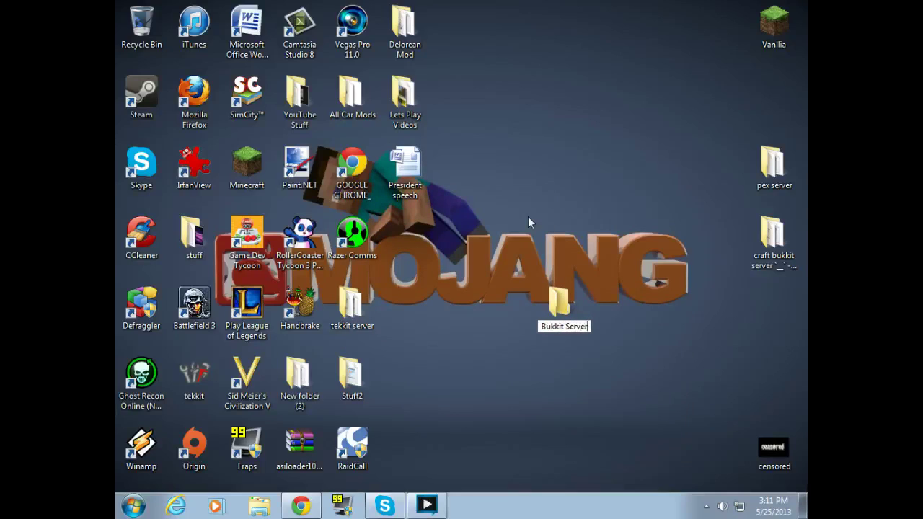
{"action": "key", "text": "Return"}
{"action": "left_click_drag", "start_coordinate": [556, 331], "coordinate": [559, 262]}
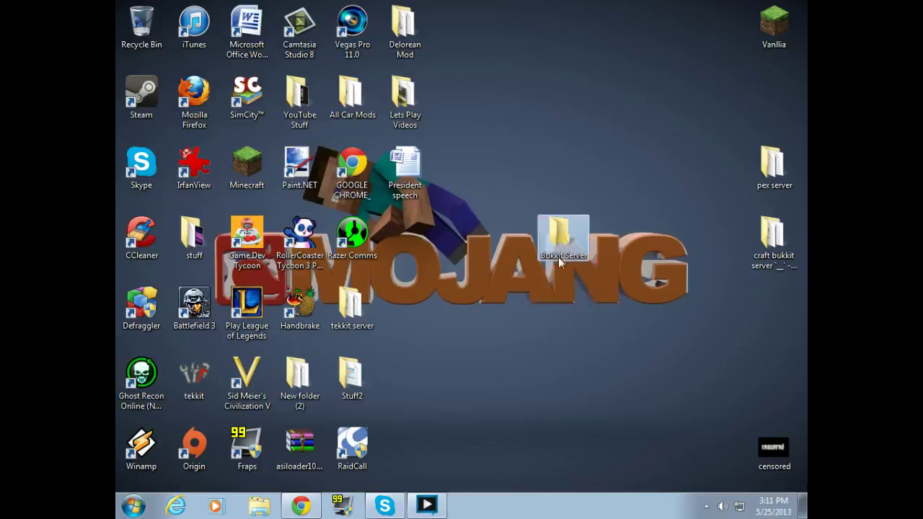
{"action": "left_click_drag", "start_coordinate": [569, 229], "coordinate": [586, 264]}
Step: Switch to Chrome, search for "development build bukkit" and open the Development Build - CraftBukkit result
{"action": "left_click", "coordinate": [302, 506]}
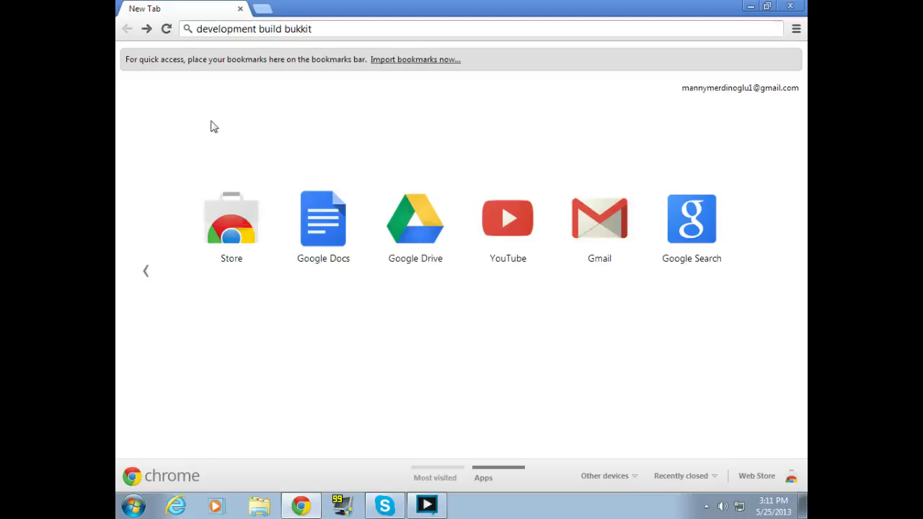
{"action": "left_click", "coordinate": [191, 34]}
{"action": "key", "text": "Return"}
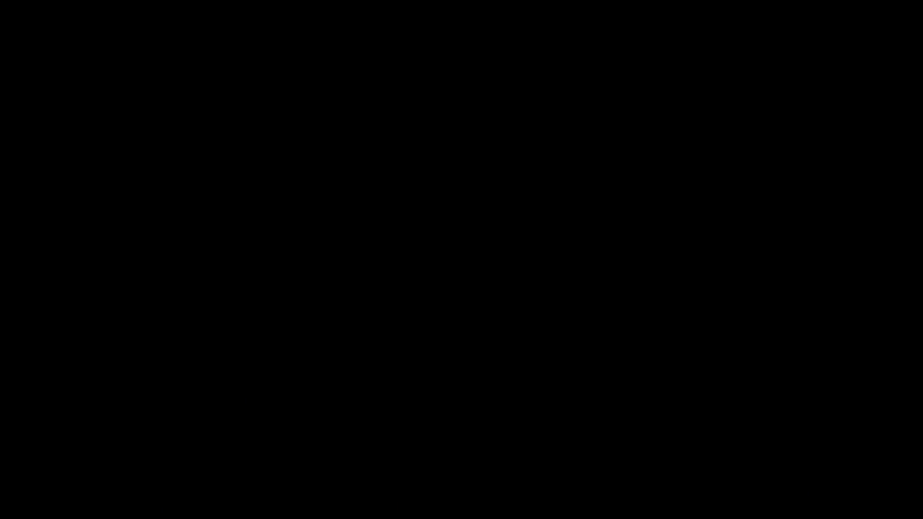
{"action": "key", "text": "ctrl+a"}
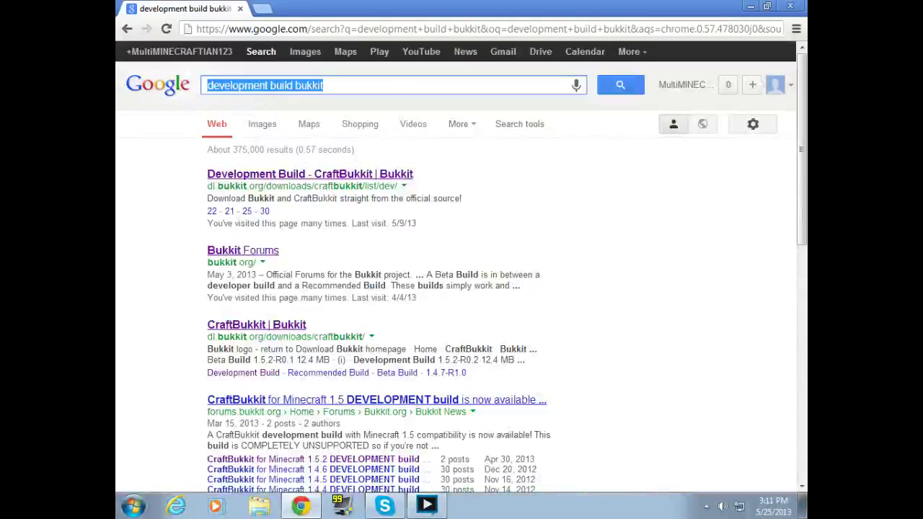
{"action": "left_click", "coordinate": [462, 86]}
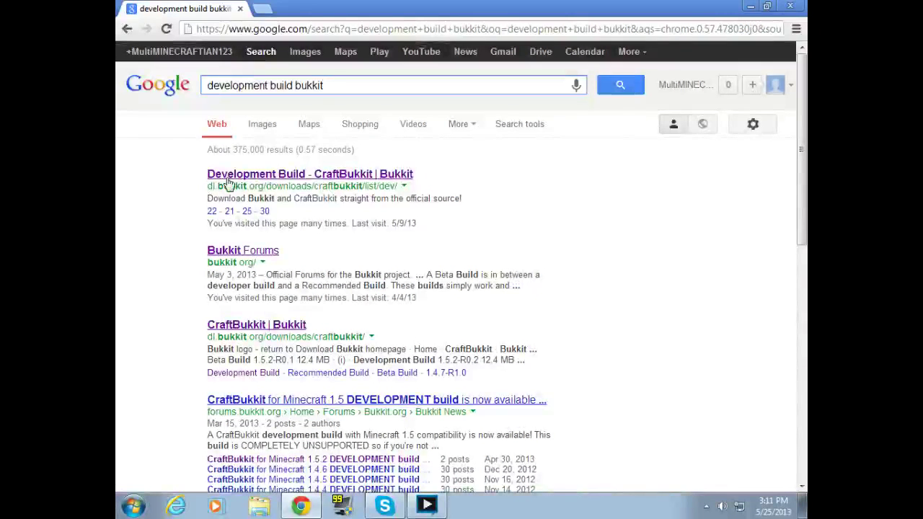
{"action": "left_click", "coordinate": [249, 180]}
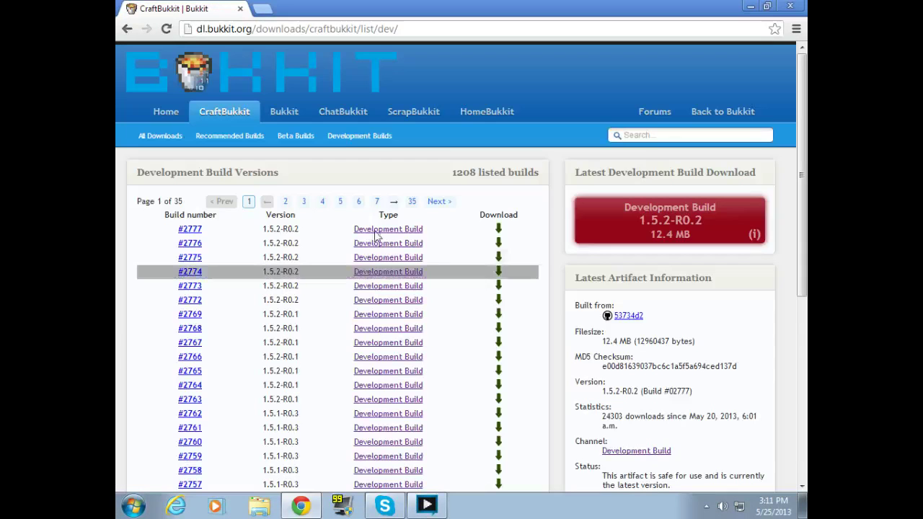
{"action": "scroll", "coordinate": [474, 377], "scroll_direction": "down", "scroll_amount": 8}
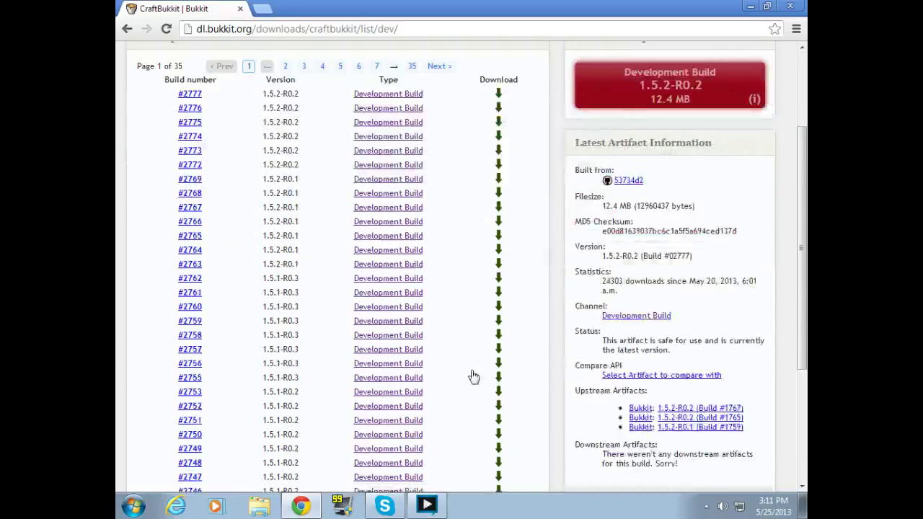
{"action": "scroll", "coordinate": [428, 351], "scroll_direction": "up", "scroll_amount": 8}
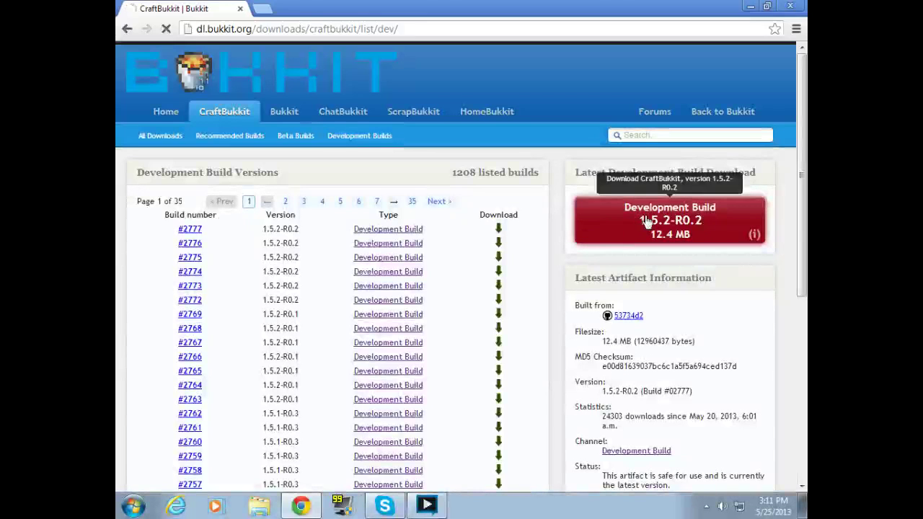
{"action": "left_click", "coordinate": [618, 226]}
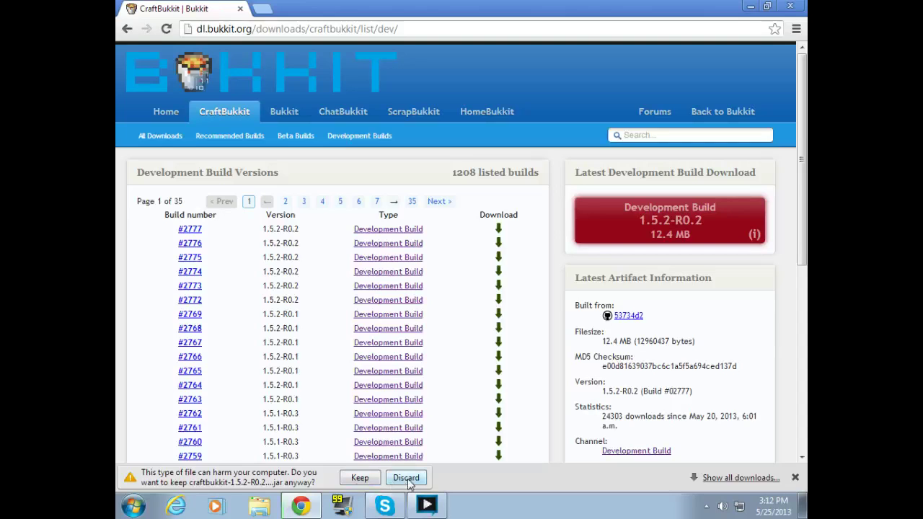
{"action": "left_click", "coordinate": [406, 479]}
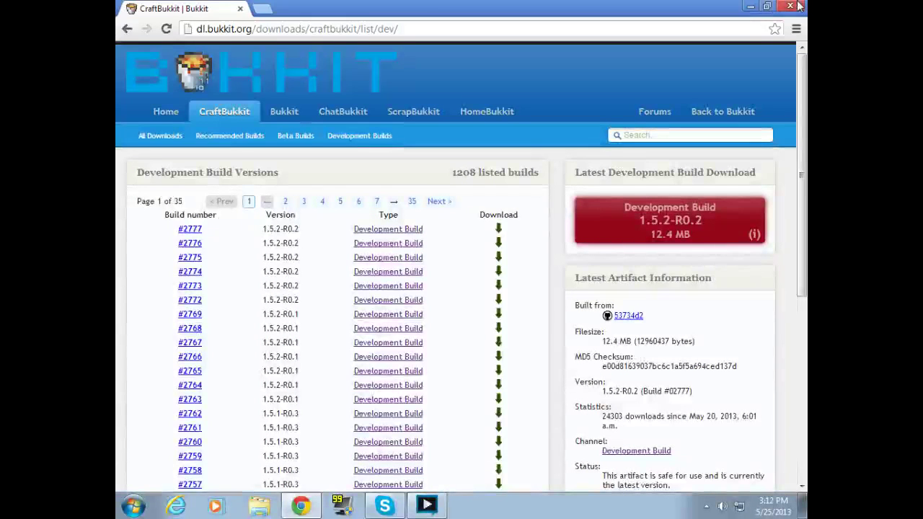
{"action": "left_click", "coordinate": [751, 6]}
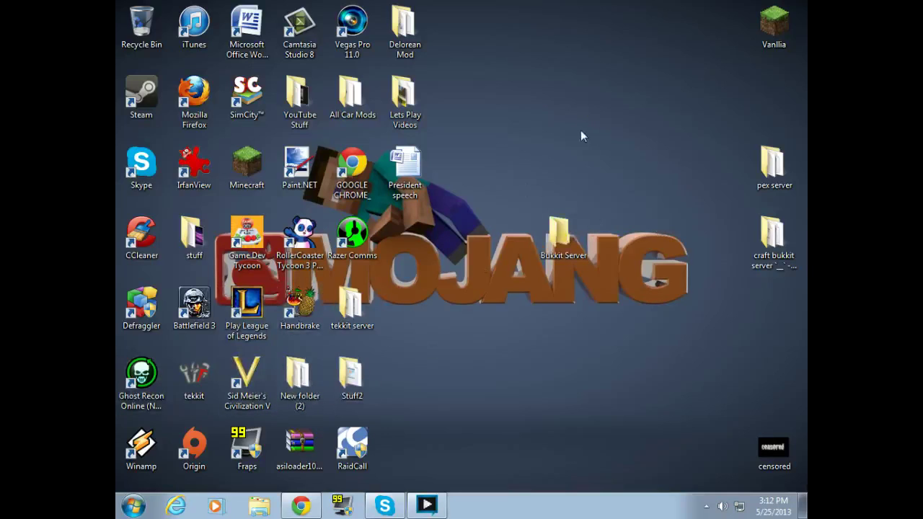
{"action": "key", "text": "super"}
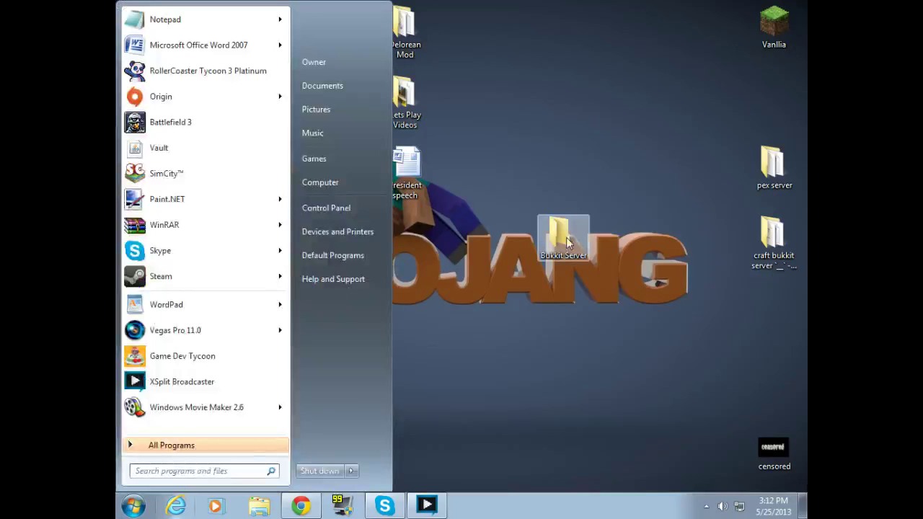
{"action": "key", "text": "super"}
{"action": "key", "text": "super"}
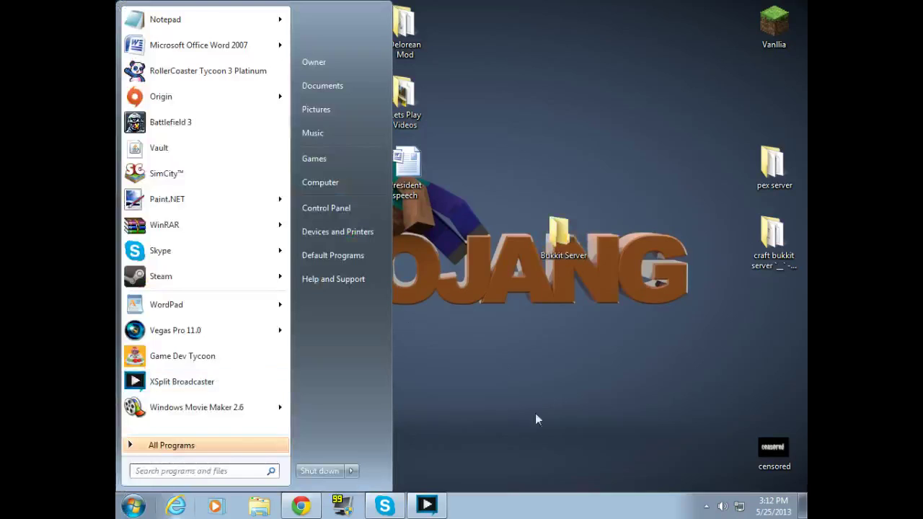
Step: Download the latest CraftBukkit development build 1.5.2-R0.2, keep the jar file, and move the Bukkit Server folder clear of the browser window
{"action": "left_click", "coordinate": [304, 509]}
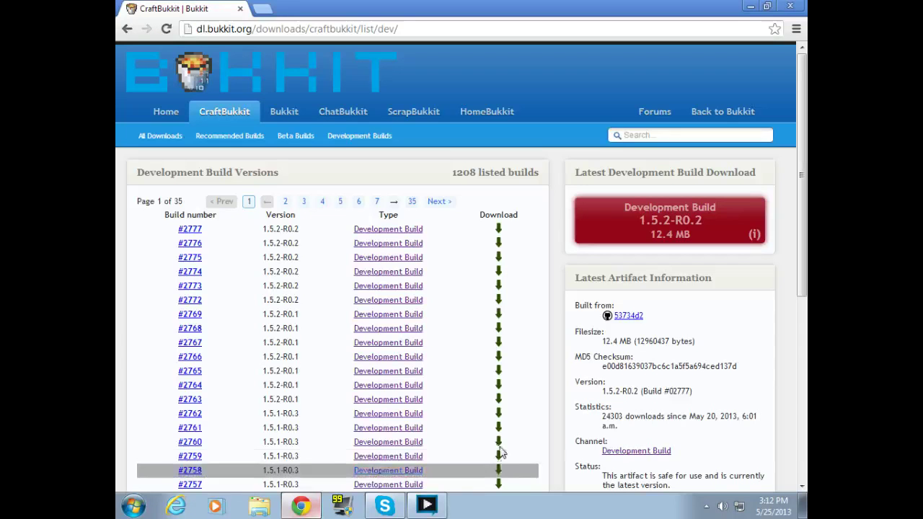
{"action": "left_click", "coordinate": [614, 232]}
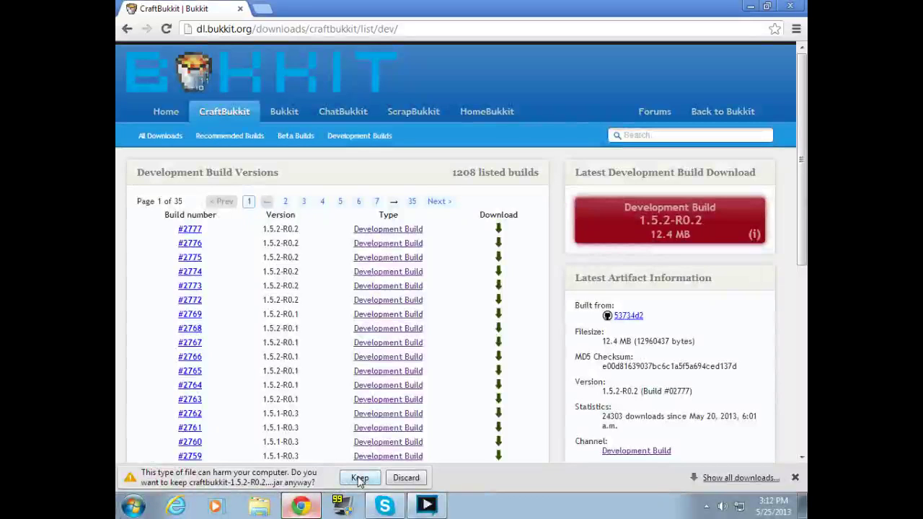
{"action": "left_click", "coordinate": [358, 477]}
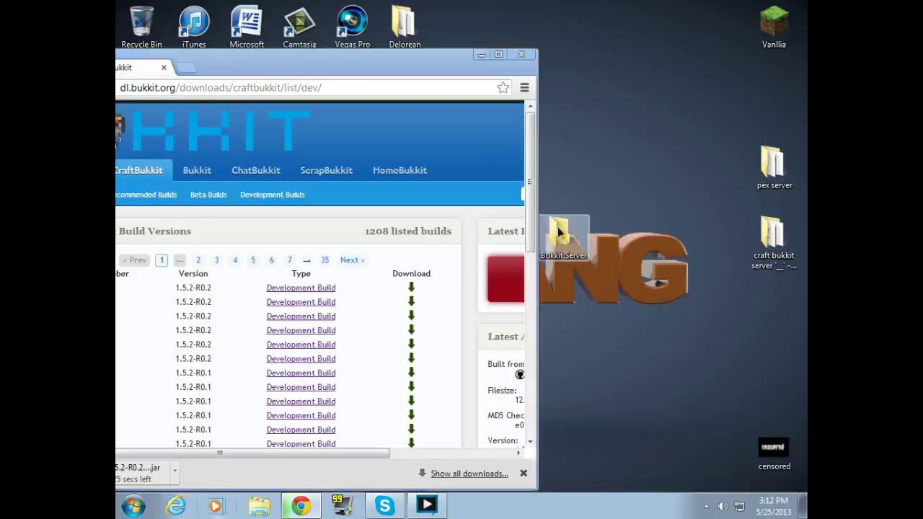
{"action": "left_click_drag", "start_coordinate": [566, 237], "coordinate": [614, 170]}
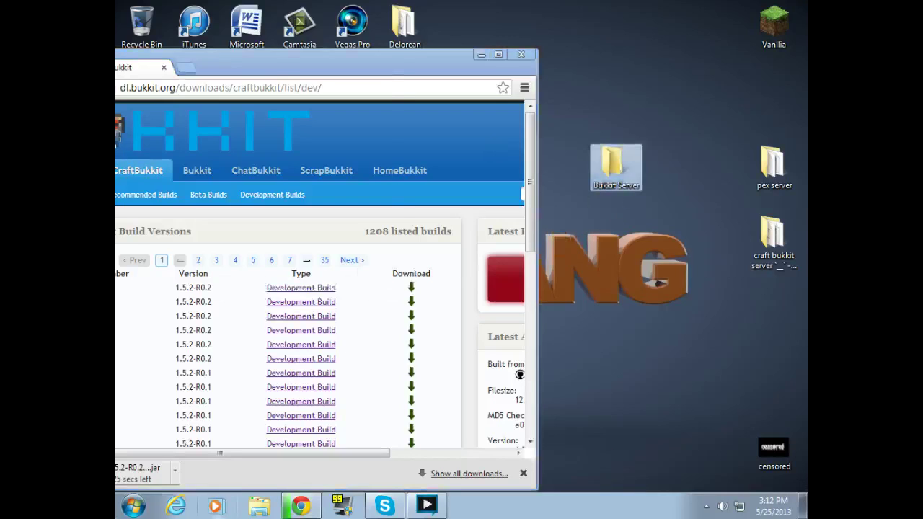
Step: Open a blank Notepad document and arrange its window at the lower edge of the desktop, with the whole browser window in front
{"action": "left_click", "coordinate": [137, 505]}
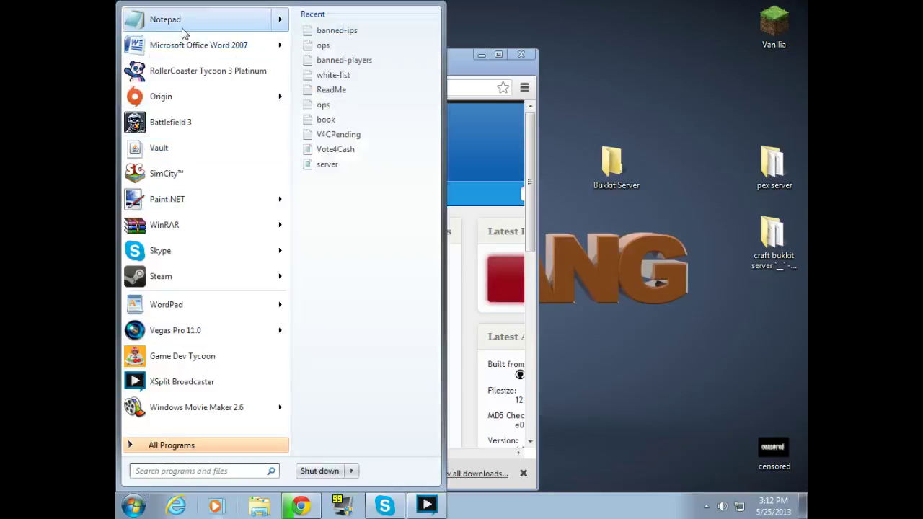
{"action": "left_click", "coordinate": [184, 33]}
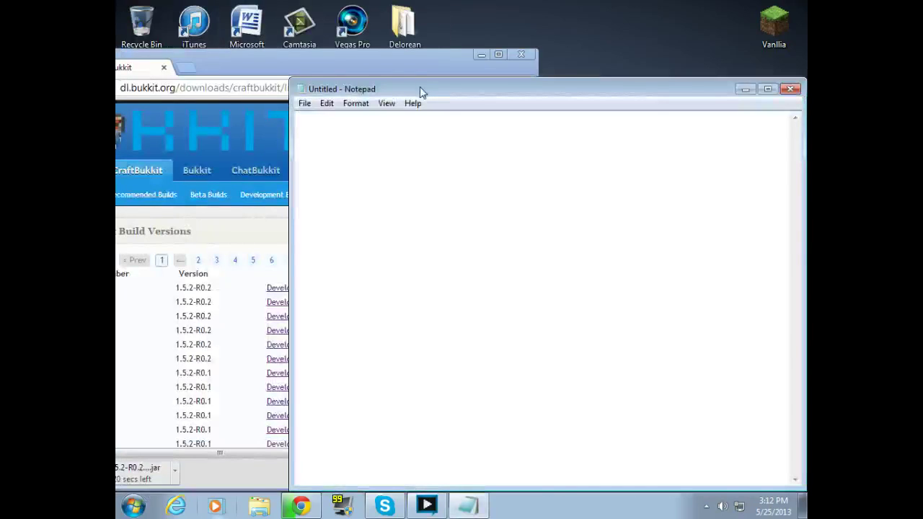
{"action": "left_click_drag", "start_coordinate": [418, 90], "coordinate": [391, 190]}
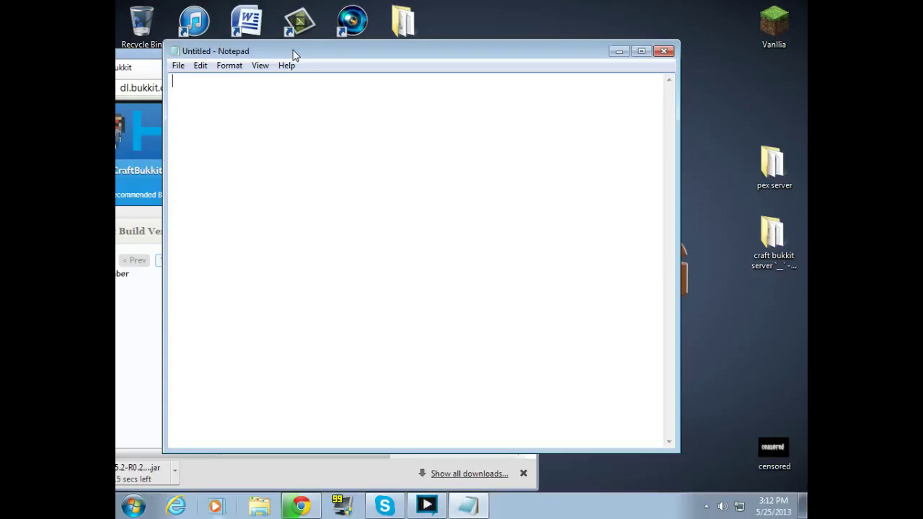
{"action": "left_click_drag", "start_coordinate": [439, 49], "coordinate": [517, 237]}
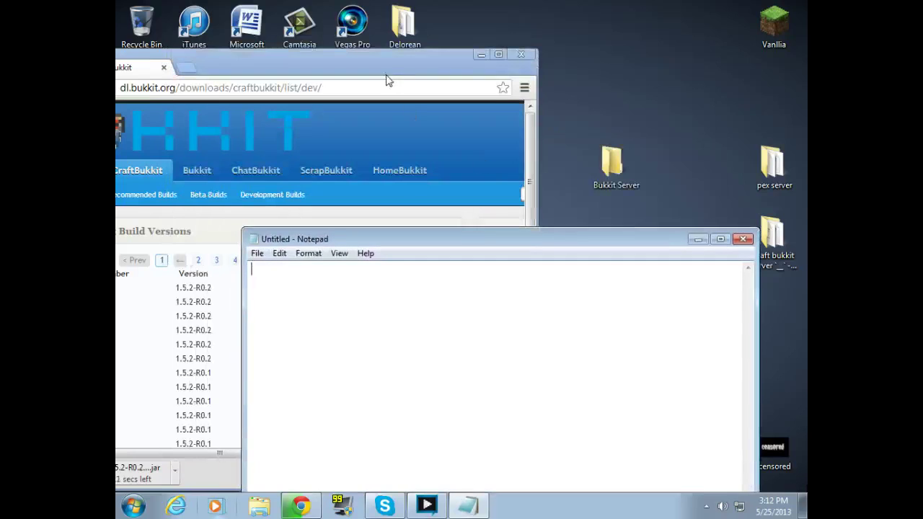
{"action": "left_click_drag", "start_coordinate": [382, 65], "coordinate": [467, 42]}
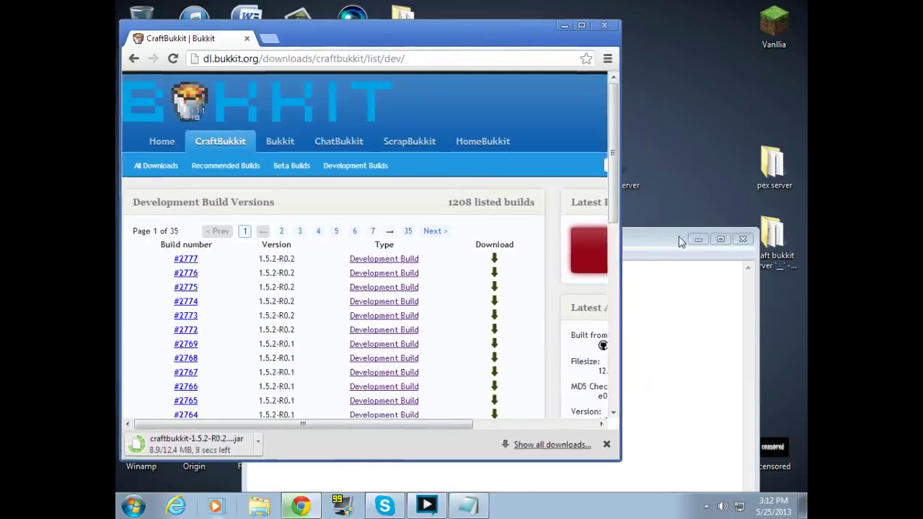
{"action": "left_click_drag", "start_coordinate": [680, 242], "coordinate": [583, 217]}
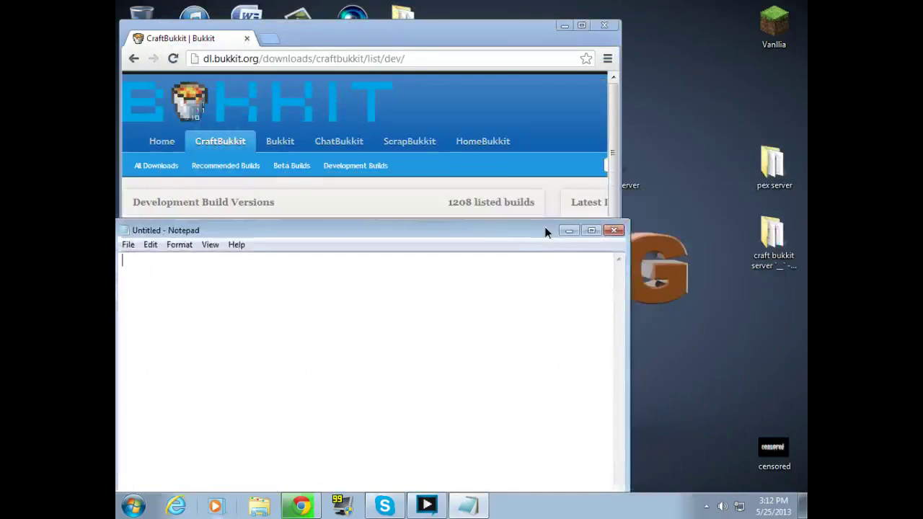
{"action": "left_click_drag", "start_coordinate": [545, 228], "coordinate": [570, 382]}
{"action": "left_click", "coordinate": [429, 115]}
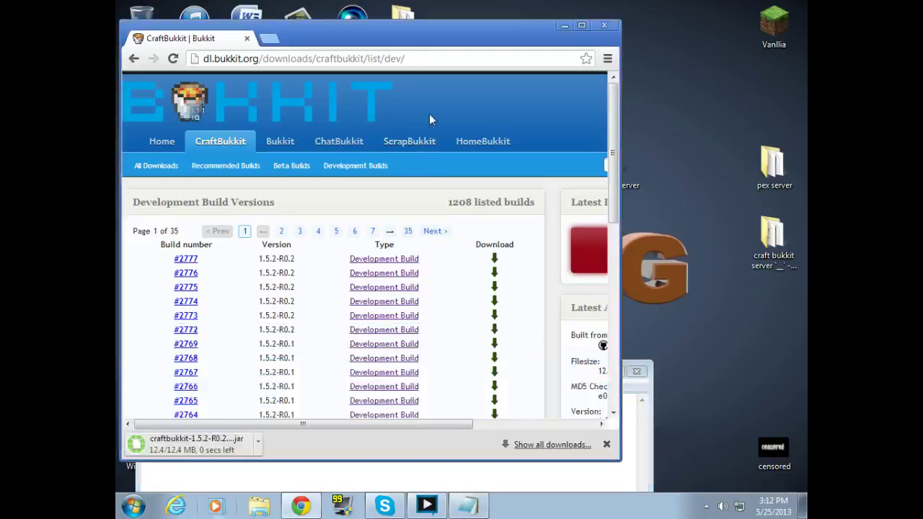
{"action": "left_click", "coordinate": [649, 425]}
{"action": "left_click_drag", "start_coordinate": [520, 375], "coordinate": [524, 498]}
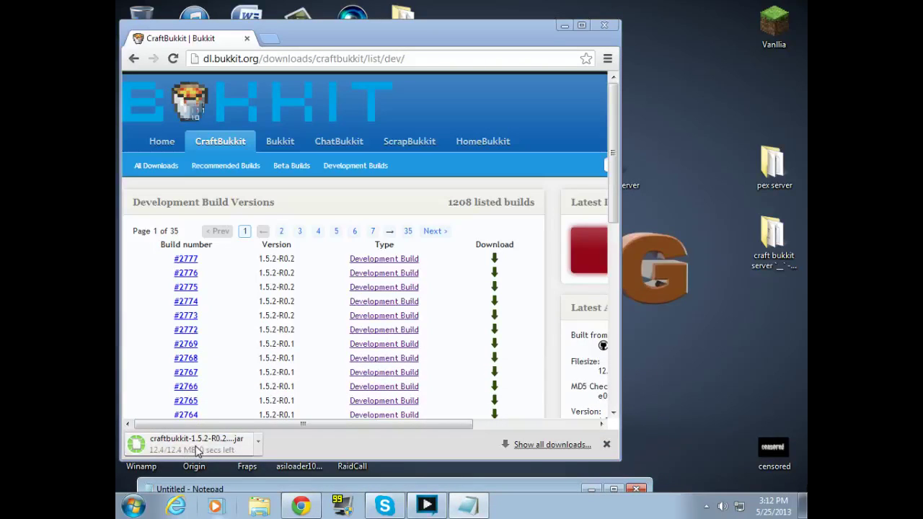
Step: Move the Bukkit Server folder beside the browser window, put the downloaded craftbukkit jar into it, and minimize the browser
{"action": "left_click_drag", "start_coordinate": [636, 170], "coordinate": [713, 319]}
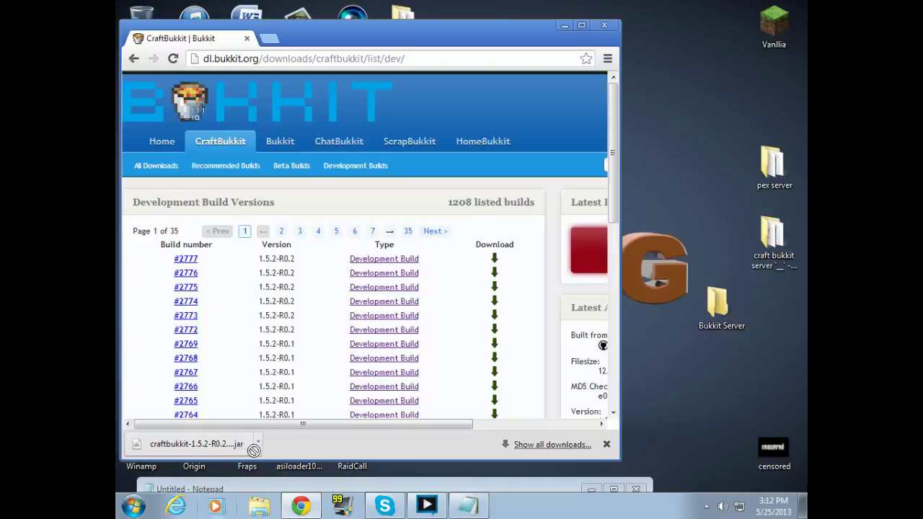
{"action": "left_click_drag", "start_coordinate": [181, 448], "coordinate": [705, 331]}
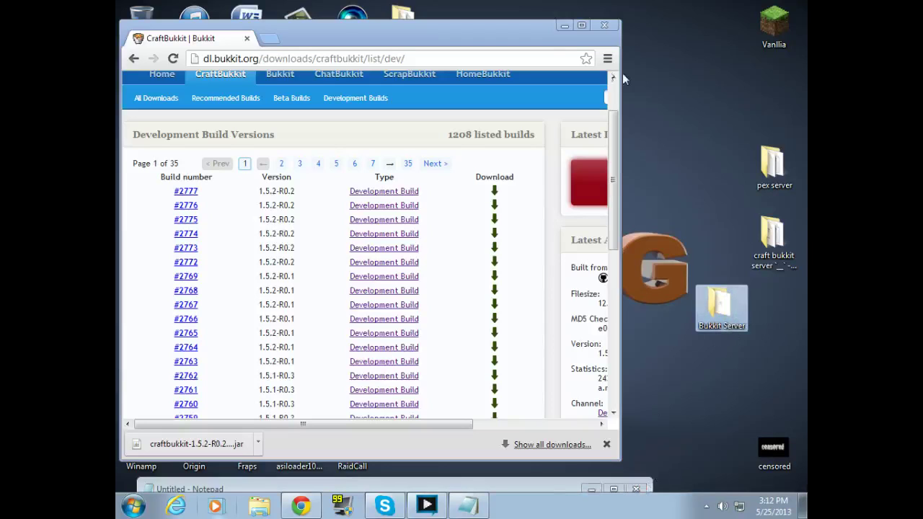
{"action": "left_click", "coordinate": [560, 25]}
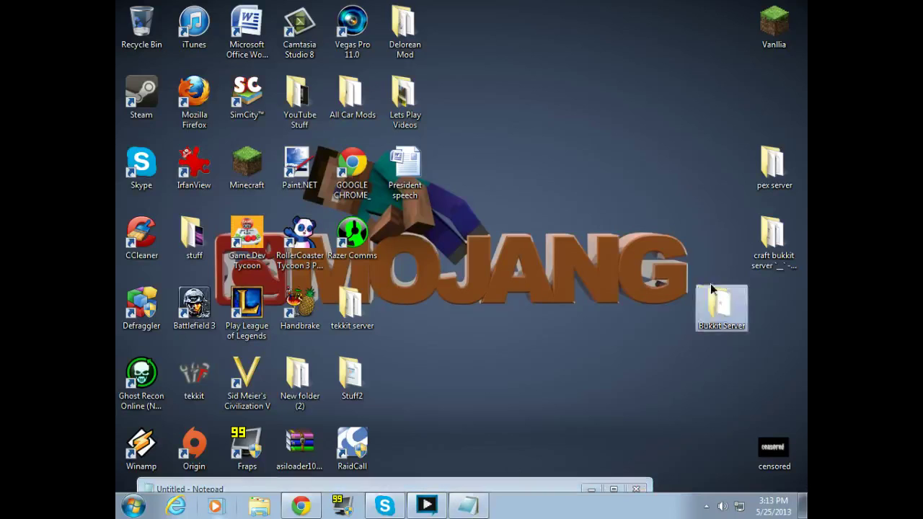
Step: Open the Bukkit Server folder from the desktop and rename the downloaded CraftBukkit jar to craftbukkit
{"action": "left_click_drag", "start_coordinate": [720, 305], "coordinate": [561, 306]}
{"action": "double_click", "coordinate": [553, 294]}
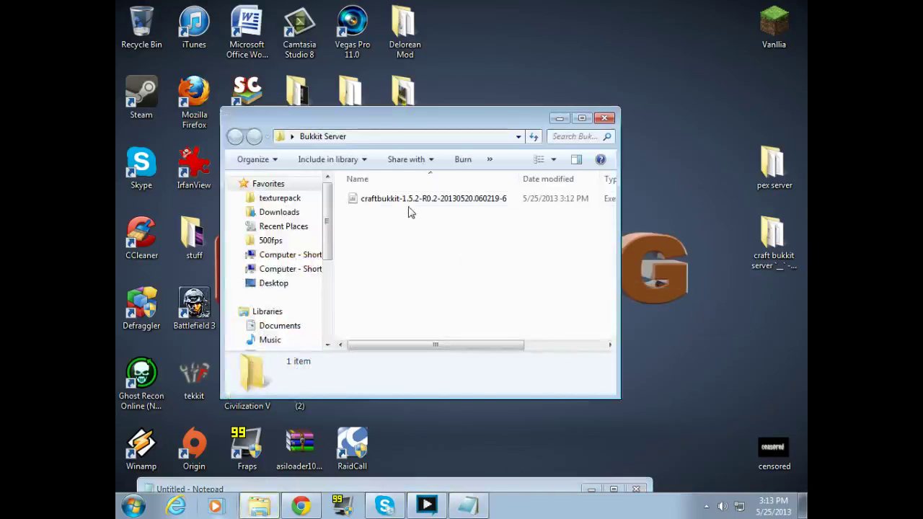
{"action": "left_click", "coordinate": [369, 205]}
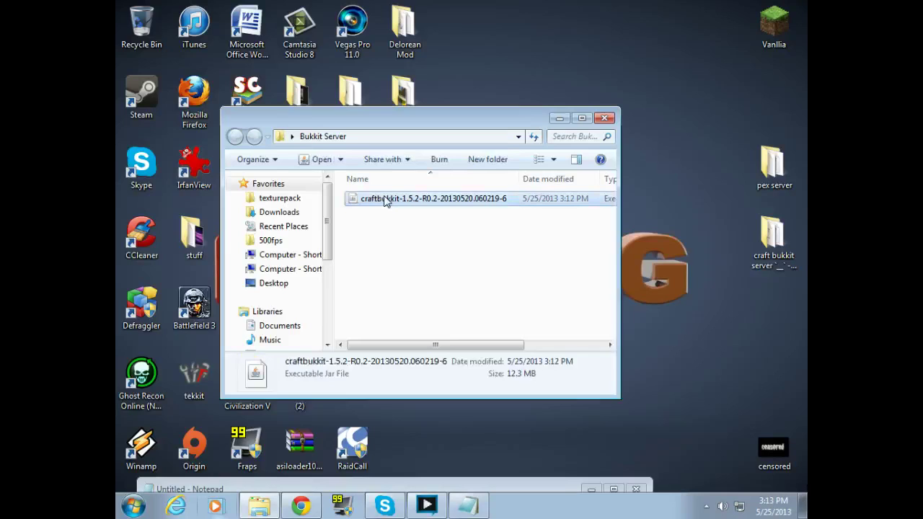
{"action": "left_click", "coordinate": [384, 200]}
{"action": "left_click", "coordinate": [501, 232]}
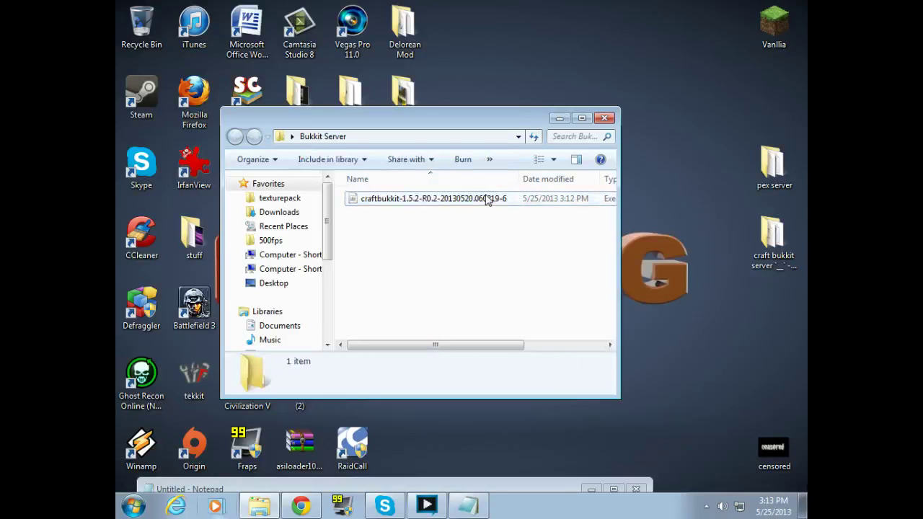
{"action": "right_click", "coordinate": [449, 202]}
{"action": "left_click", "coordinate": [484, 456]}
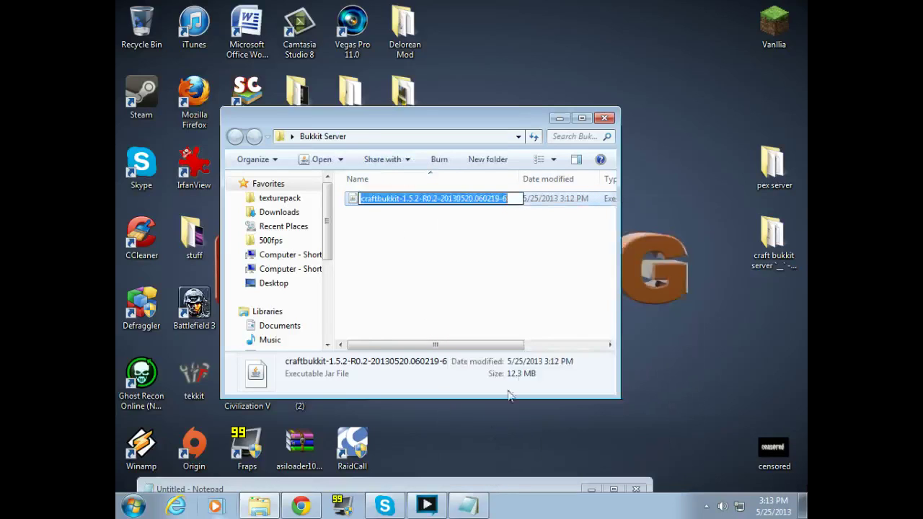
{"action": "left_click_drag", "start_coordinate": [509, 199], "coordinate": [408, 199]}
{"action": "key", "text": "BackSpace"}
{"action": "left_click", "coordinate": [435, 280]}
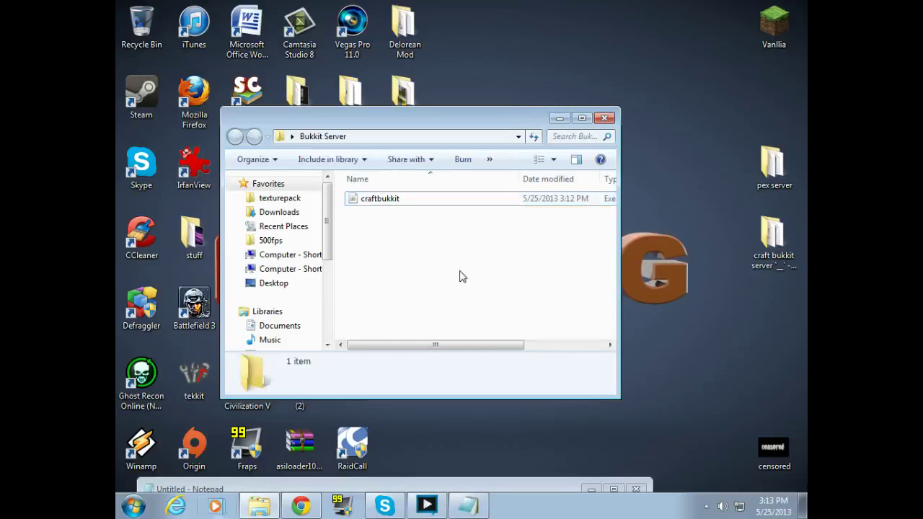
Step: Minimize the Bukkit Server folder window and place the whole blank Notepad window in the middle of the desktop
{"action": "left_click", "coordinate": [397, 200]}
{"action": "left_click", "coordinate": [431, 220]}
{"action": "left_click", "coordinate": [420, 202]}
{"action": "left_click", "coordinate": [419, 220]}
{"action": "left_click_drag", "start_coordinate": [393, 128], "coordinate": [524, 98]}
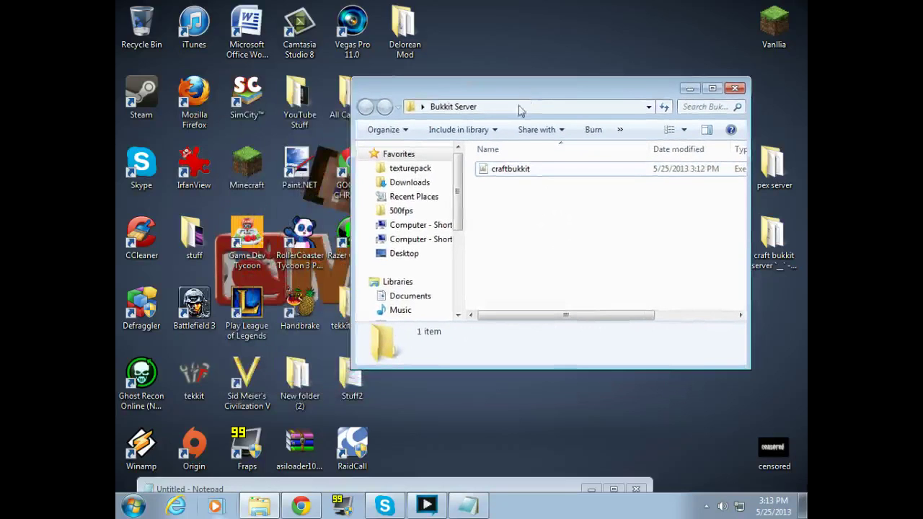
{"action": "left_click_drag", "start_coordinate": [399, 488], "coordinate": [432, 277]}
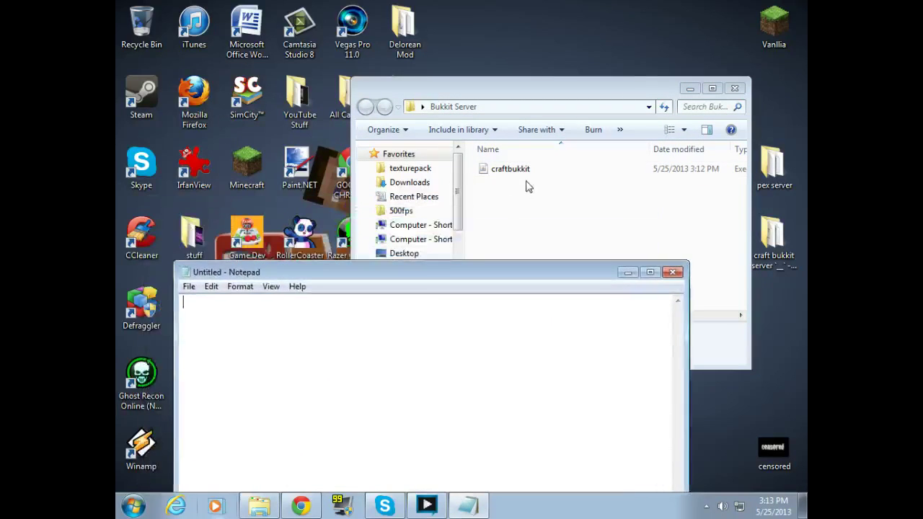
{"action": "left_click", "coordinate": [518, 178]}
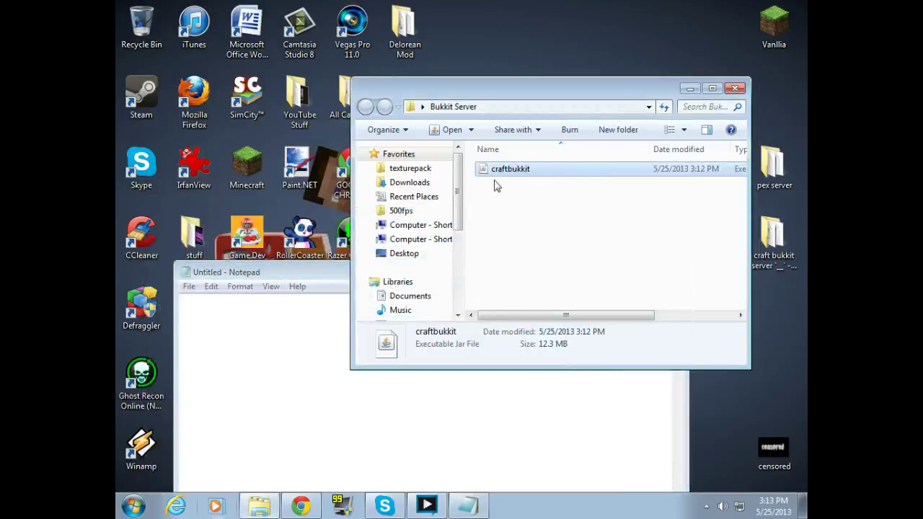
{"action": "left_click", "coordinate": [508, 173]}
{"action": "left_click_drag", "start_coordinate": [313, 270], "coordinate": [294, 205]}
{"action": "left_click", "coordinate": [690, 88]}
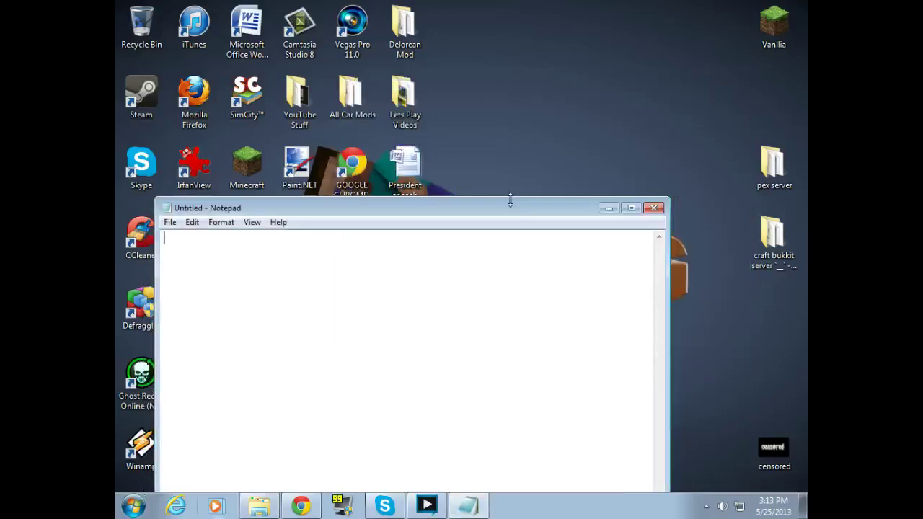
{"action": "left_click_drag", "start_coordinate": [515, 201], "coordinate": [579, 54]}
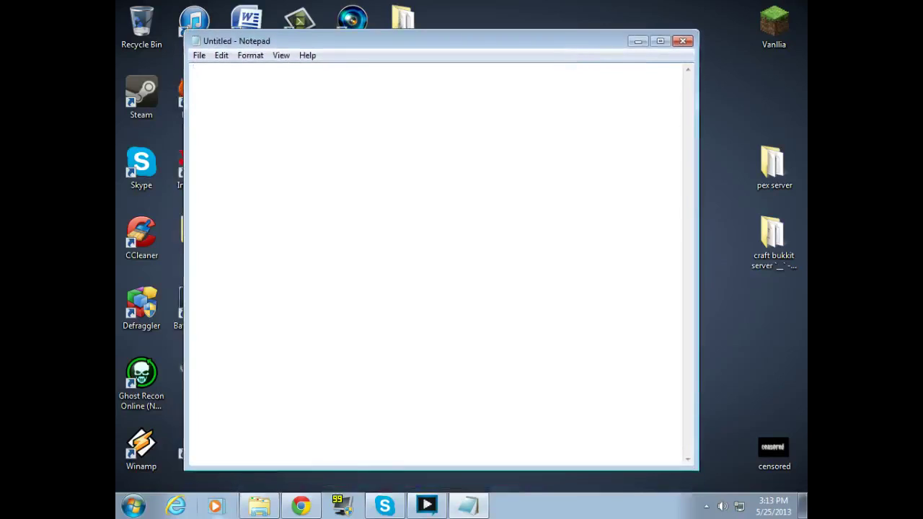
{"action": "type", "text": "C:\\Users\\Owner\\Videos\\XSplit Recordings\\LocalRecording - TheSomeWhatGamer"}
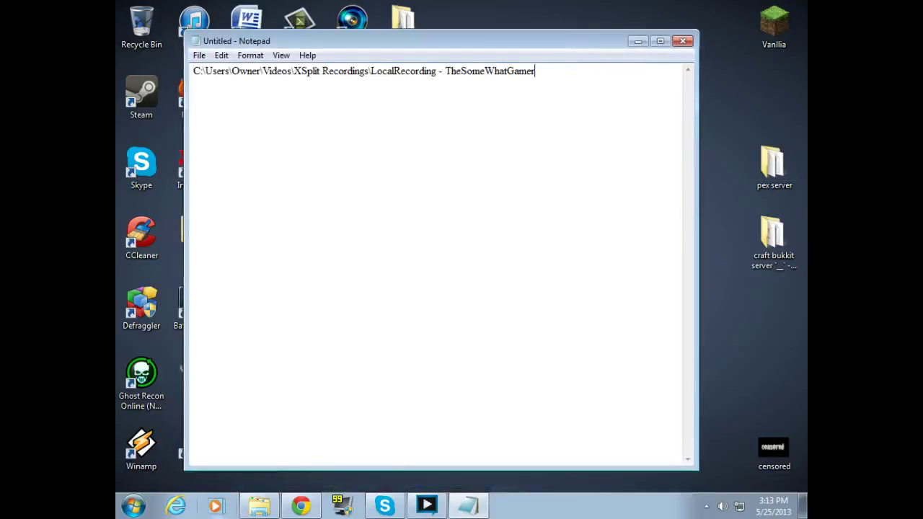
{"action": "key", "text": "ctrl+a"}
{"action": "key", "text": "BackSpace"}
Step: Open the run batch file from the existing craft bukkit server folder in Notepad++ and copy its entire script
{"action": "double_click", "coordinate": [794, 248]}
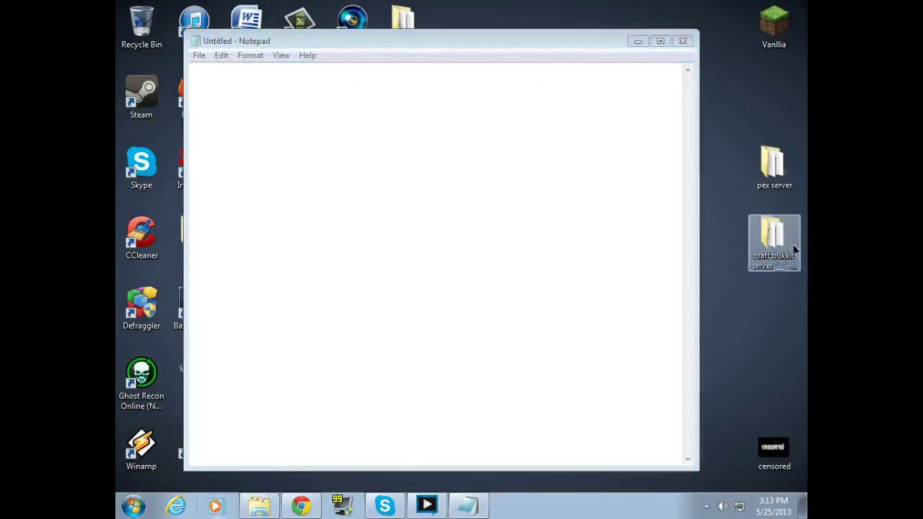
{"action": "scroll", "coordinate": [550, 308], "scroll_direction": "down", "scroll_amount": 7}
{"action": "right_click", "coordinate": [512, 248]}
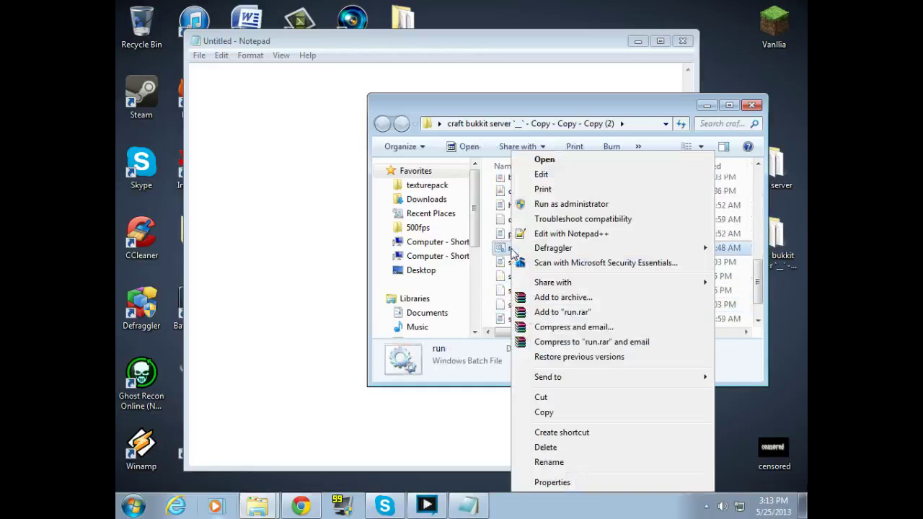
{"action": "left_click", "coordinate": [569, 233]}
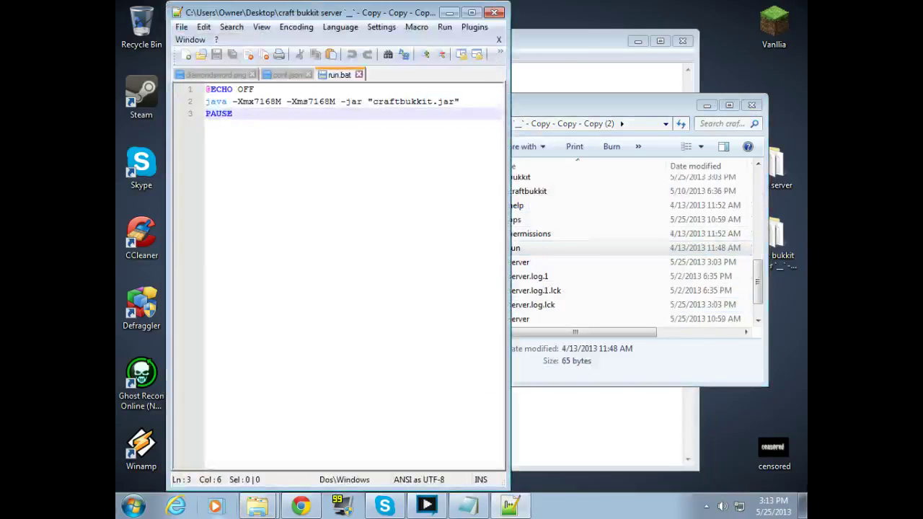
{"action": "key", "text": "ctrl+a"}
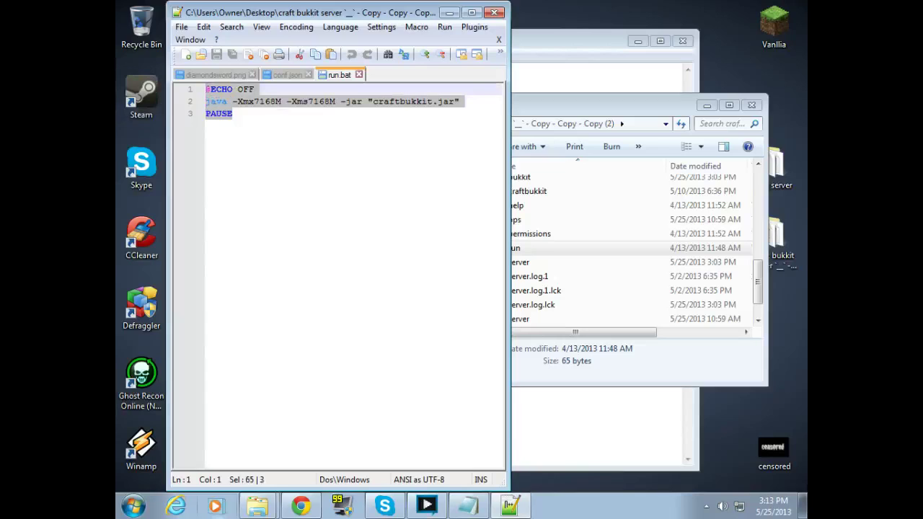
{"action": "right_click", "coordinate": [242, 101]}
{"action": "left_click", "coordinate": [270, 118]}
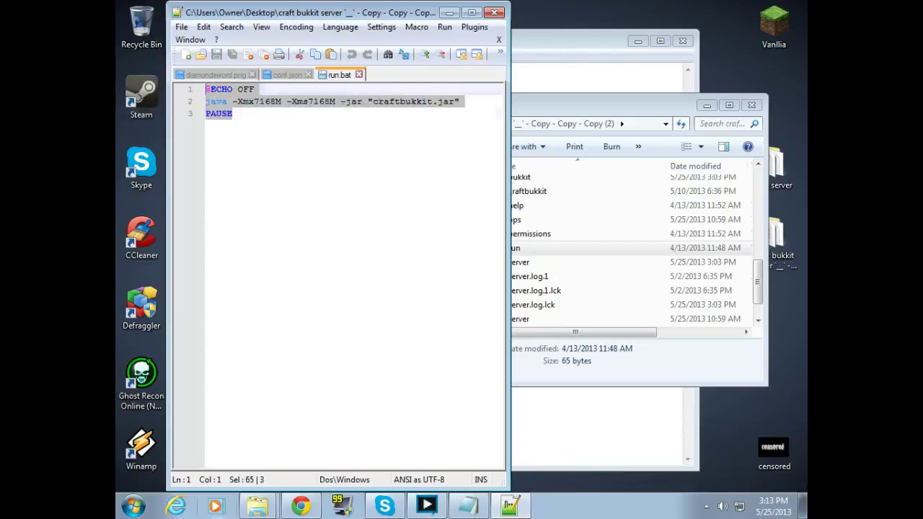
Step: Close Notepad++, minimize the old server folder, and paste the copied script into the blank Notepad document
{"action": "left_click", "coordinate": [495, 13]}
{"action": "left_click", "coordinate": [708, 105]}
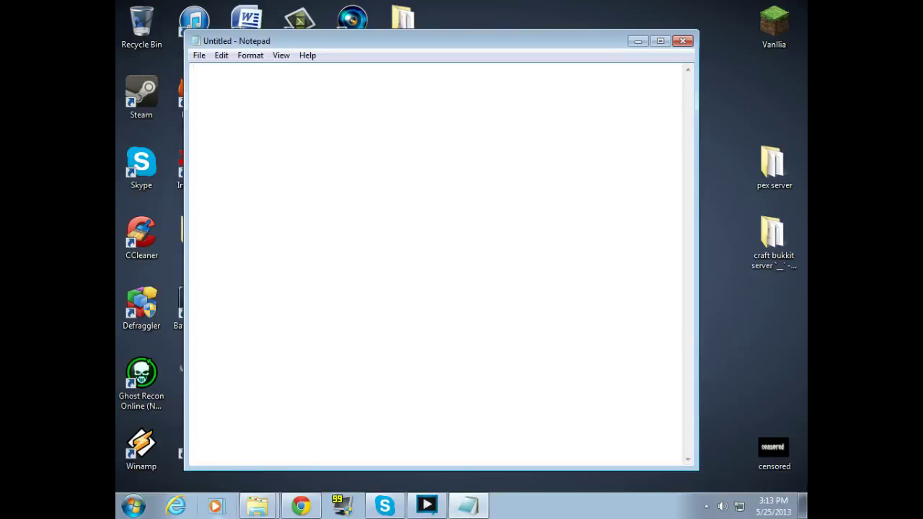
{"action": "key", "text": "ctrl+v"}
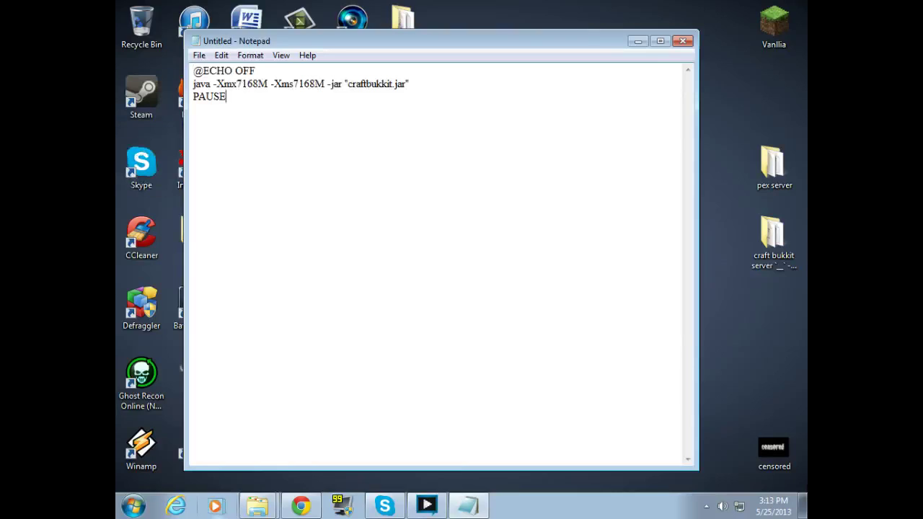
Step: Set both the -Xmx and -Xms memory values in the script's java line to 1024M
{"action": "left_click", "coordinate": [226, 96]}
{"action": "type", "text": "1"}
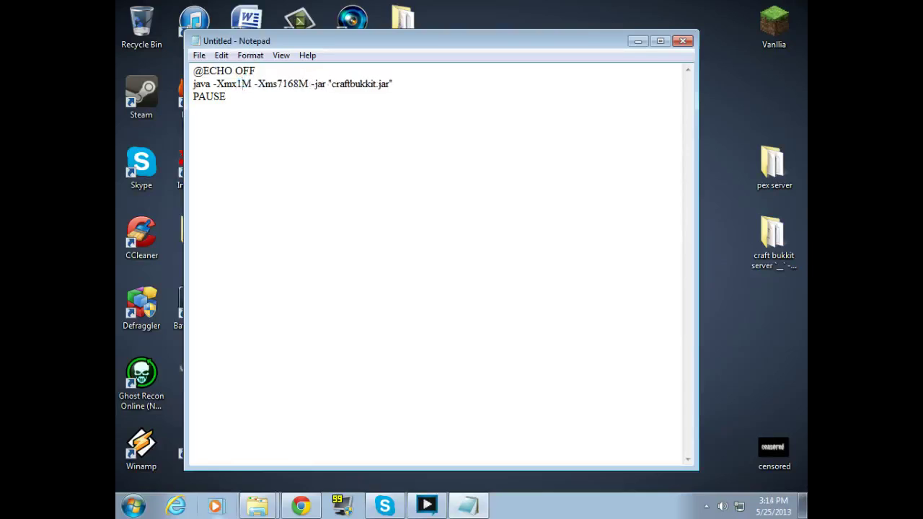
{"action": "type", "text": "024"}
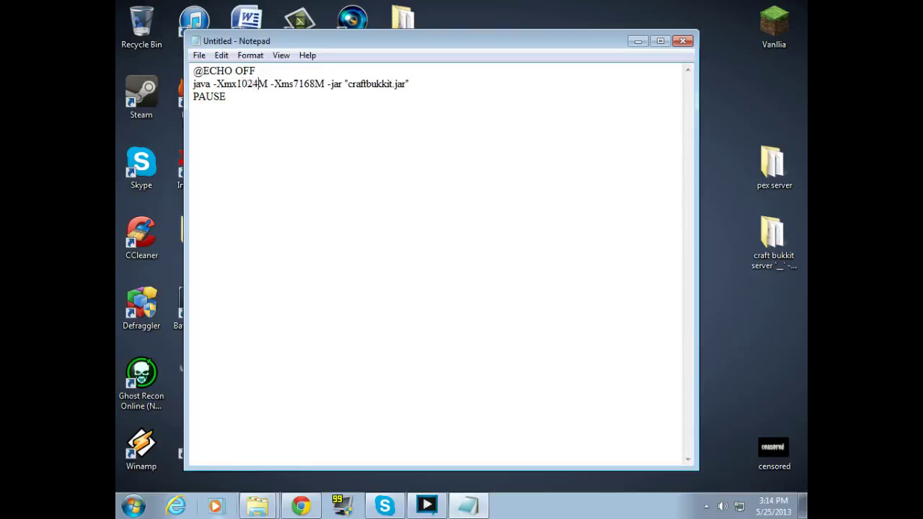
{"action": "left_click_drag", "start_coordinate": [299, 83], "coordinate": [315, 84]}
{"action": "key", "text": "BackSpace"}
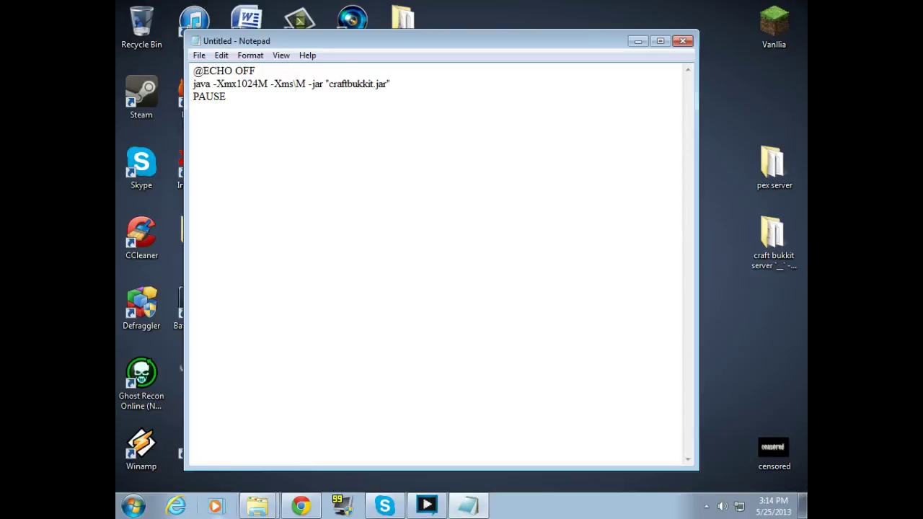
{"action": "key", "text": "BackSpace"}
{"action": "type", "text": "10"}
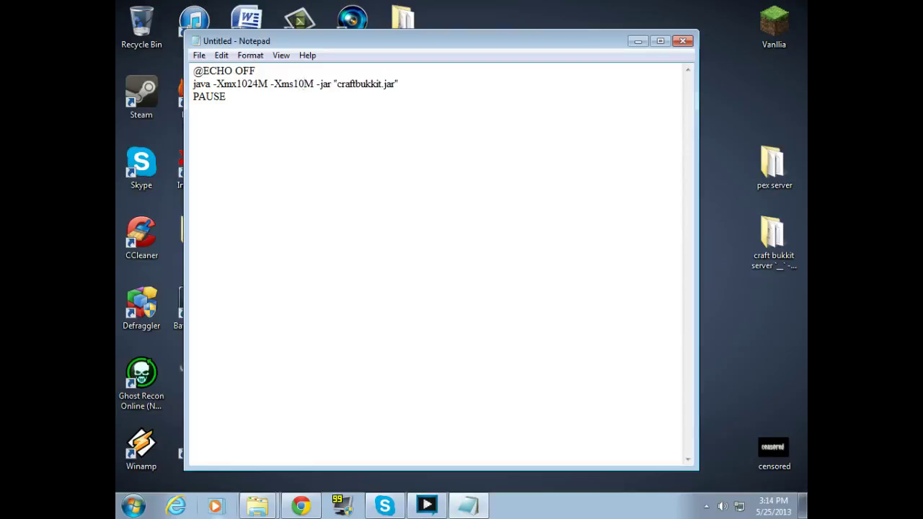
{"action": "type", "text": "24"}
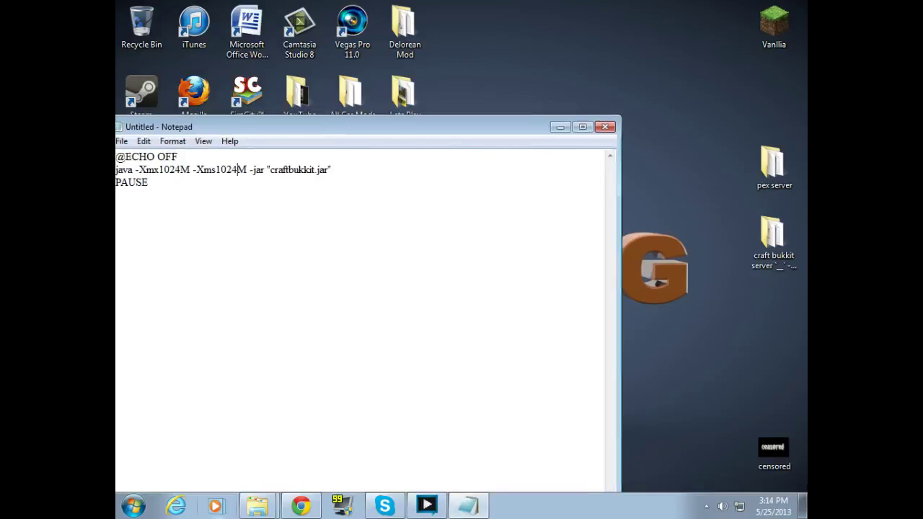
Step: Restore the Bukkit Server folder window and bring the whole Notepad window with the script in front of it
{"action": "left_click", "coordinate": [255, 504]}
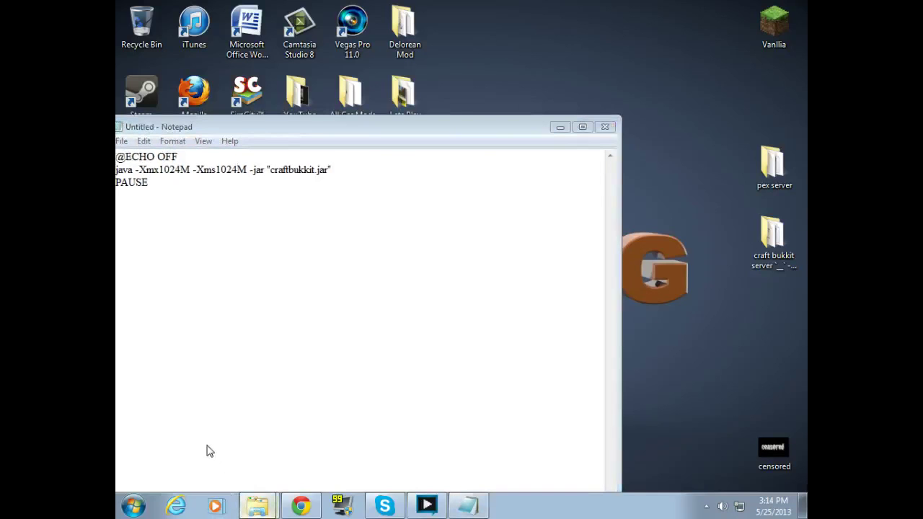
{"action": "left_click", "coordinate": [256, 509]}
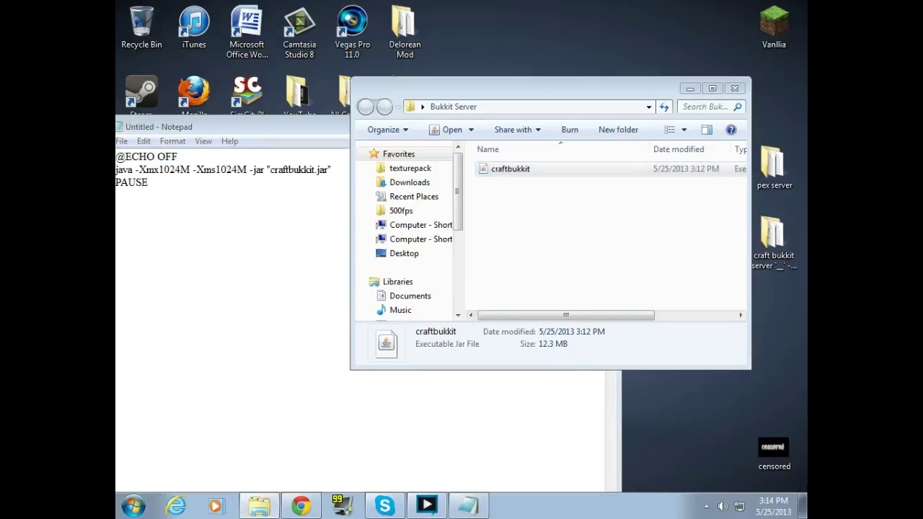
{"action": "left_click_drag", "start_coordinate": [260, 134], "coordinate": [341, 45]}
{"action": "left_click_drag", "start_coordinate": [231, 92], "coordinate": [147, 96]}
{"action": "left_click", "coordinate": [238, 94]}
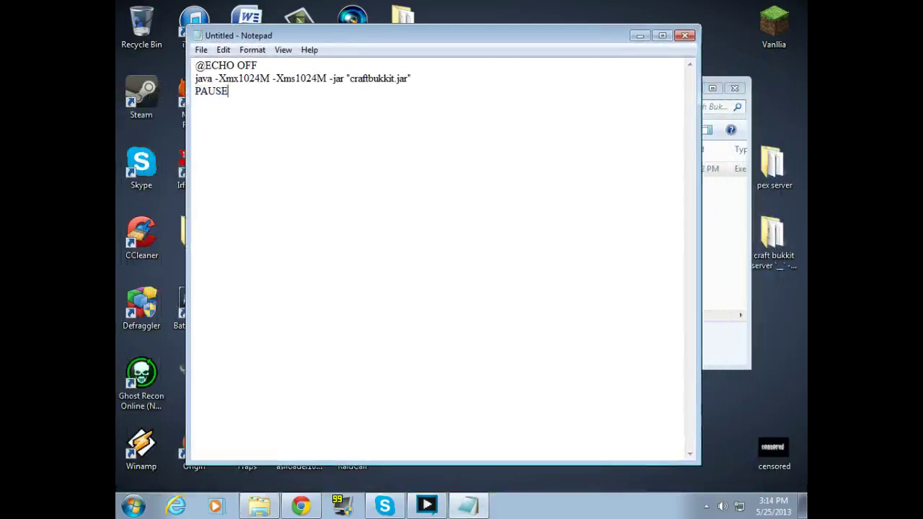
{"action": "left_click_drag", "start_coordinate": [229, 92], "coordinate": [194, 66]}
{"action": "left_click", "coordinate": [238, 93]}
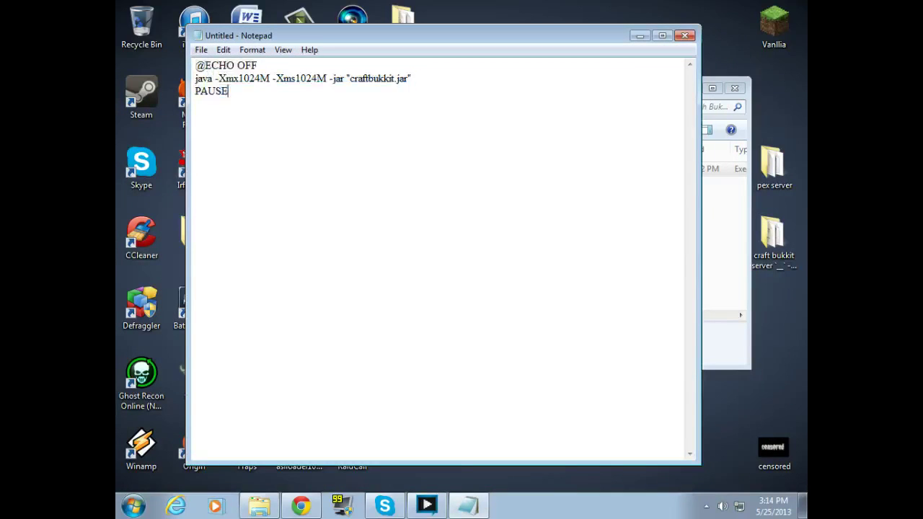
Step: Save the script as run.bat in My Documents with the All Files type, and close Notepad
{"action": "left_click", "coordinate": [200, 50]}
{"action": "left_click", "coordinate": [228, 110]}
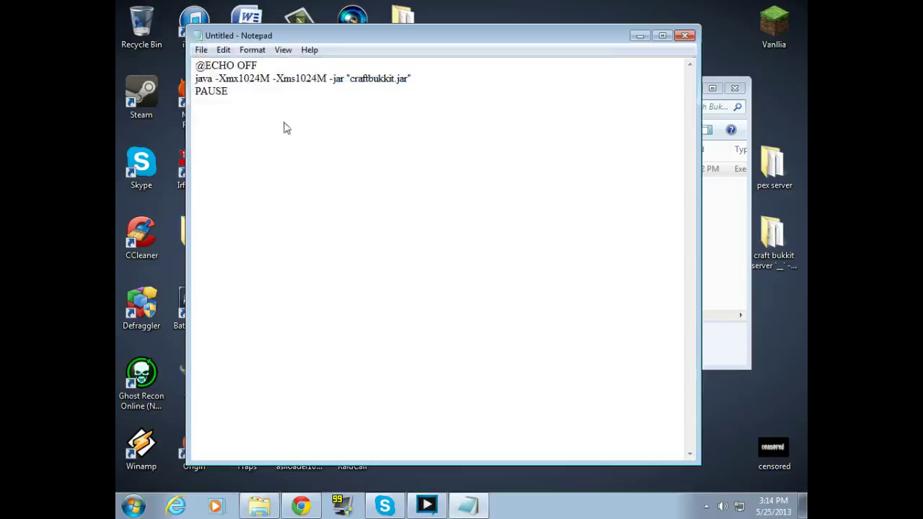
{"action": "left_click", "coordinate": [374, 309]}
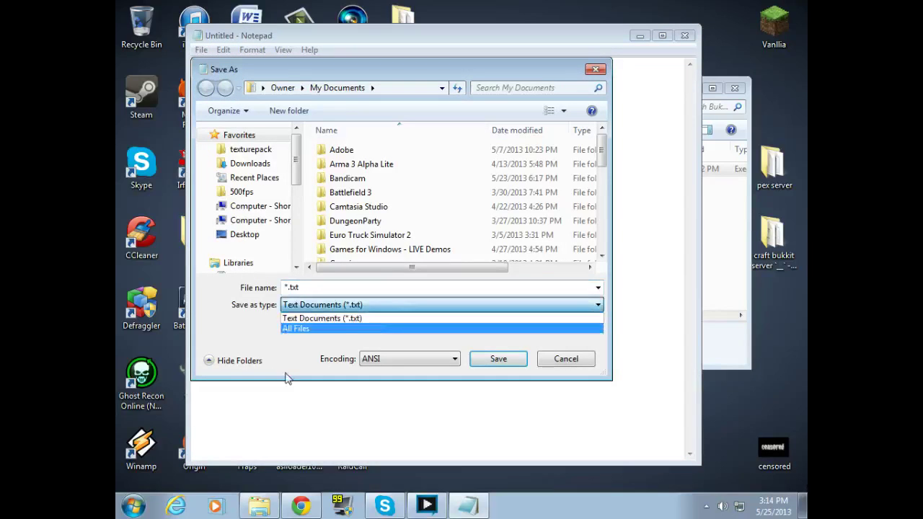
{"action": "left_click", "coordinate": [300, 328]}
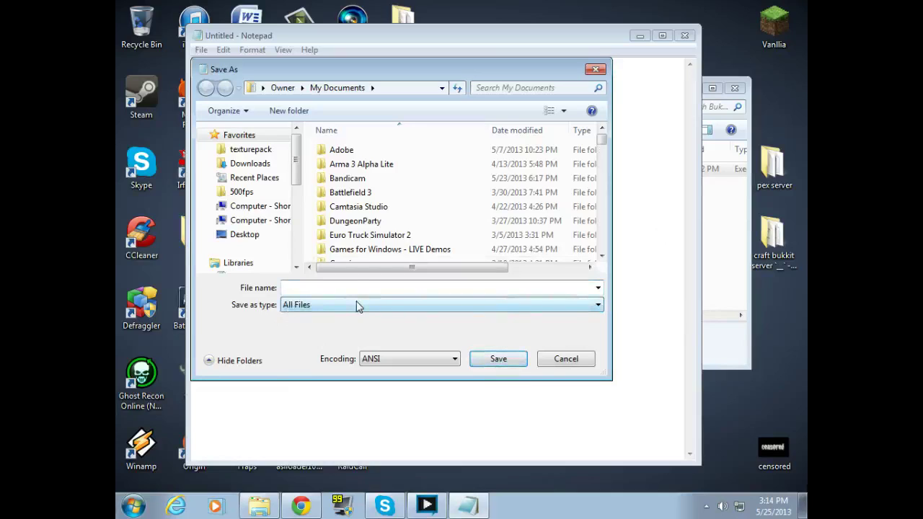
{"action": "type", "text": "run.bat"}
{"action": "left_click", "coordinate": [498, 358]}
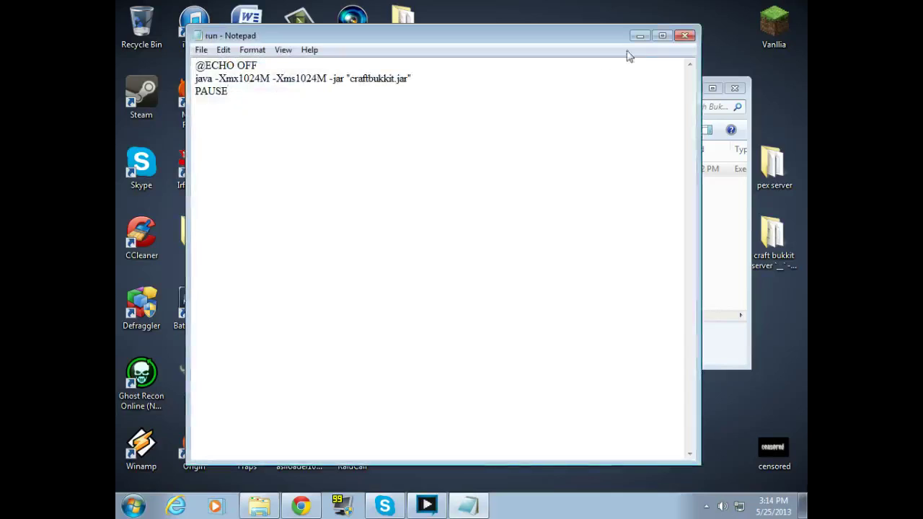
{"action": "left_click", "coordinate": [685, 36]}
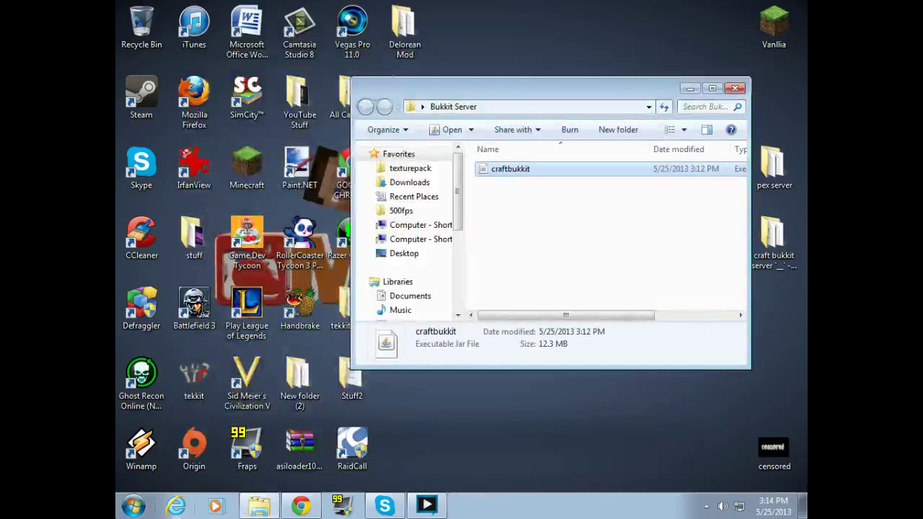
Step: Search the computer for run.bat and put a found run batch file into the Bukkit Server folder
{"action": "key", "text": "super"}
{"action": "type", "text": "run"}
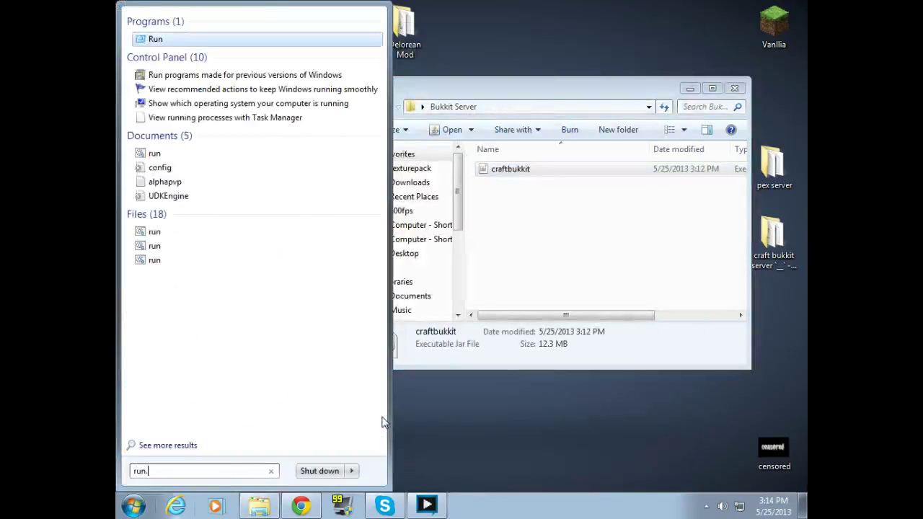
{"action": "type", "text": ".bat"}
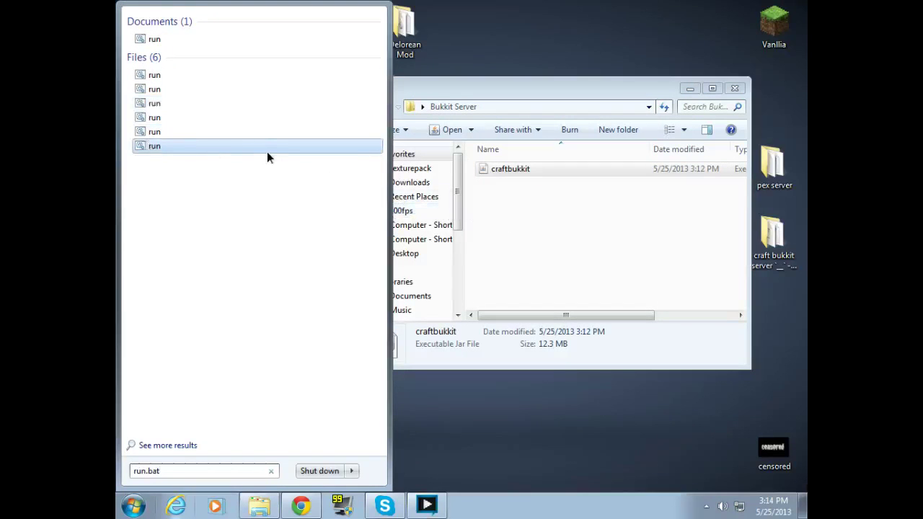
{"action": "left_click_drag", "start_coordinate": [532, 223], "coordinate": [532, 221]}
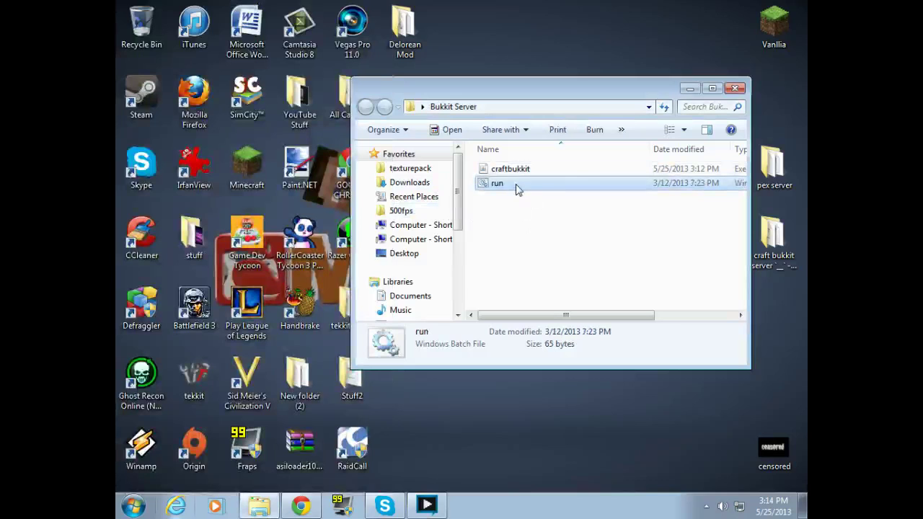
Step: Select the run file in the Bukkit Server folder and check its file type in the details
{"action": "left_click", "coordinate": [515, 185]}
{"action": "left_click", "coordinate": [432, 341]}
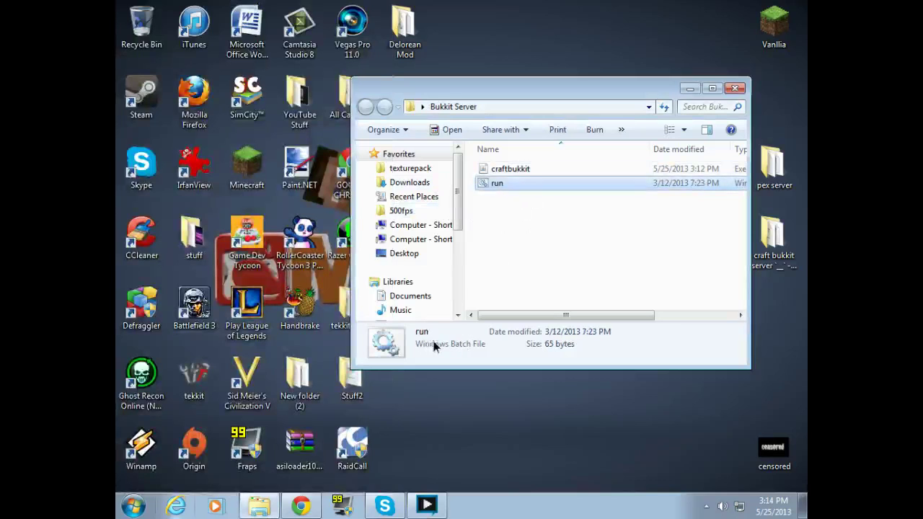
{"action": "left_click", "coordinate": [509, 185]}
{"action": "left_click", "coordinate": [494, 186]}
{"action": "left_click", "coordinate": [521, 189]}
{"action": "key", "text": "super"}
{"action": "type", "text": "run"}
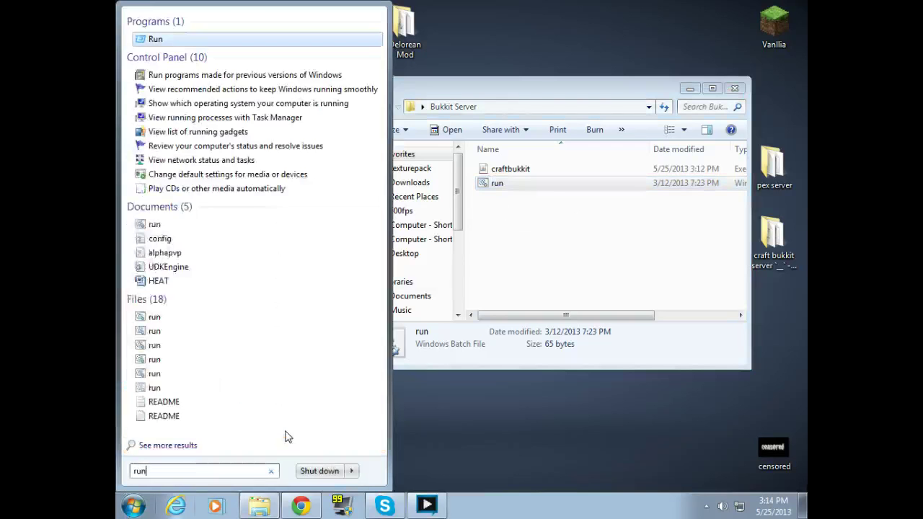
{"action": "type", "text": ".b"}
{"action": "key", "text": "Escape"}
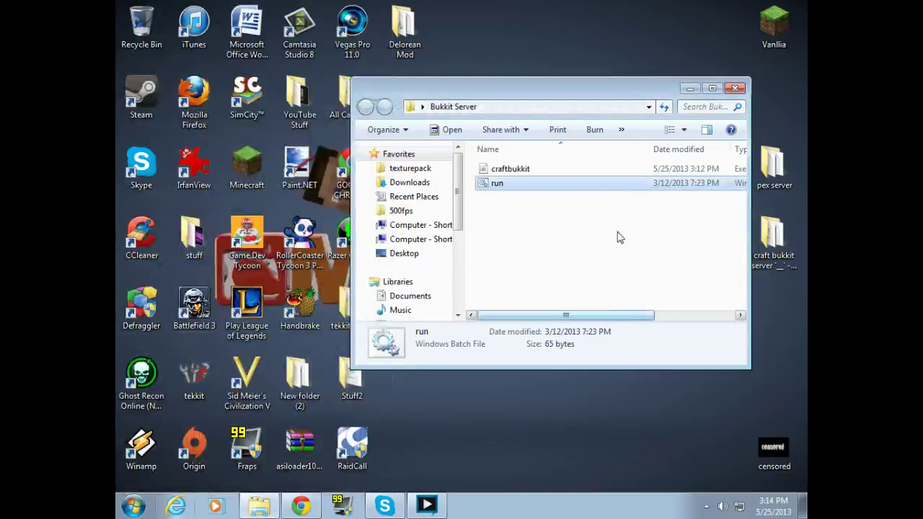
Step: Launch the server with the run batch file and arrange the console and Bukkit Server folder windows so both can be read
{"action": "double_click", "coordinate": [527, 186]}
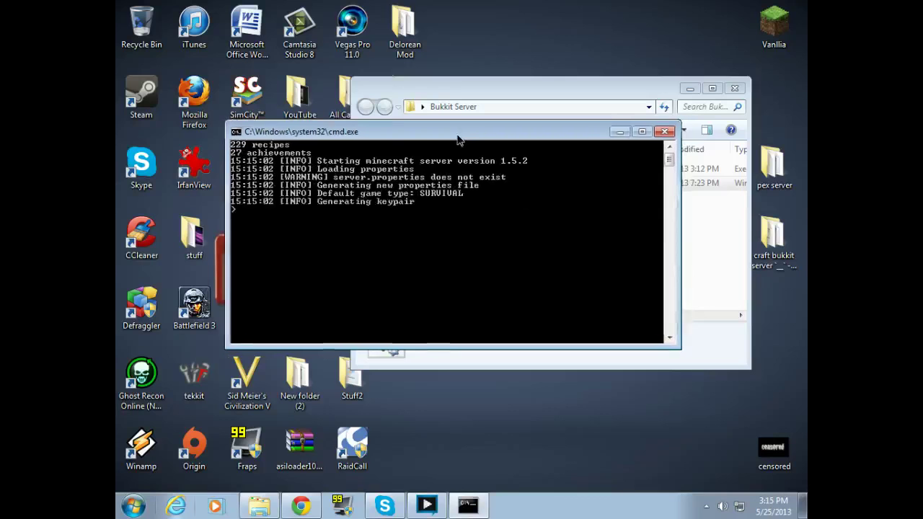
{"action": "left_click_drag", "start_coordinate": [457, 140], "coordinate": [342, 79]}
{"action": "left_click", "coordinate": [601, 87]}
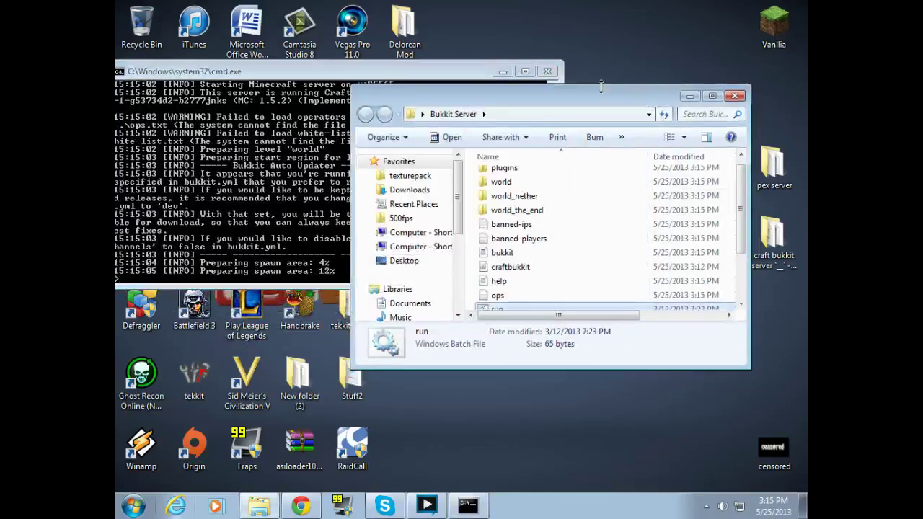
{"action": "left_click_drag", "start_coordinate": [601, 88], "coordinate": [601, 46]}
{"action": "left_click_drag", "start_coordinate": [360, 56], "coordinate": [428, 142]}
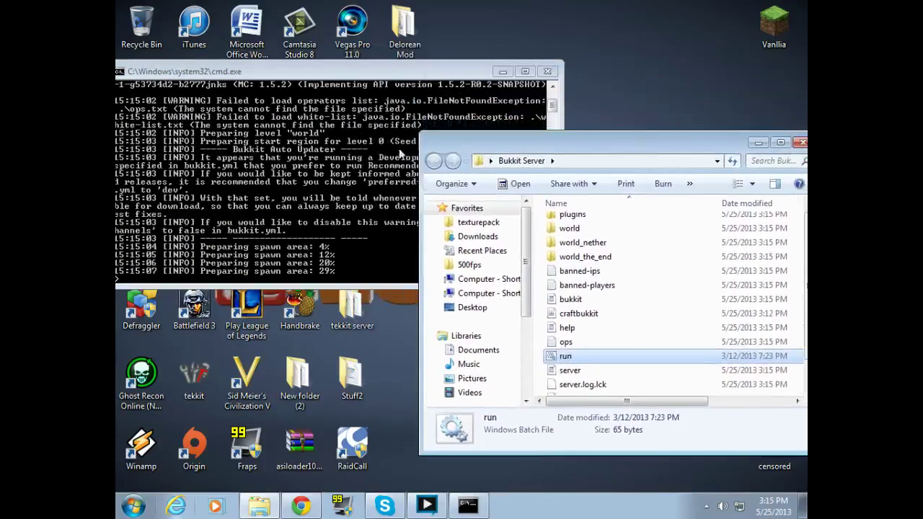
{"action": "left_click", "coordinate": [400, 154]}
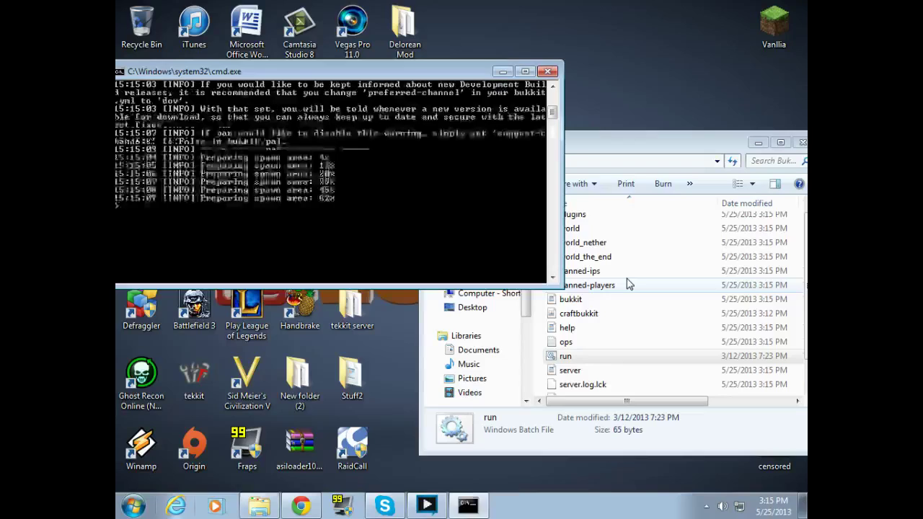
{"action": "left_click", "coordinate": [590, 273]}
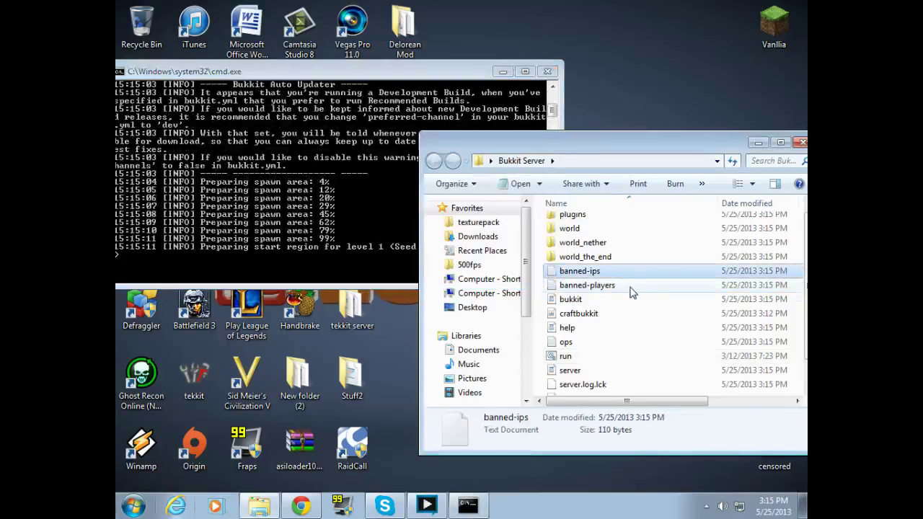
{"action": "left_click_drag", "start_coordinate": [358, 74], "coordinate": [418, 66]}
{"action": "left_click_drag", "start_coordinate": [666, 145], "coordinate": [466, 137]}
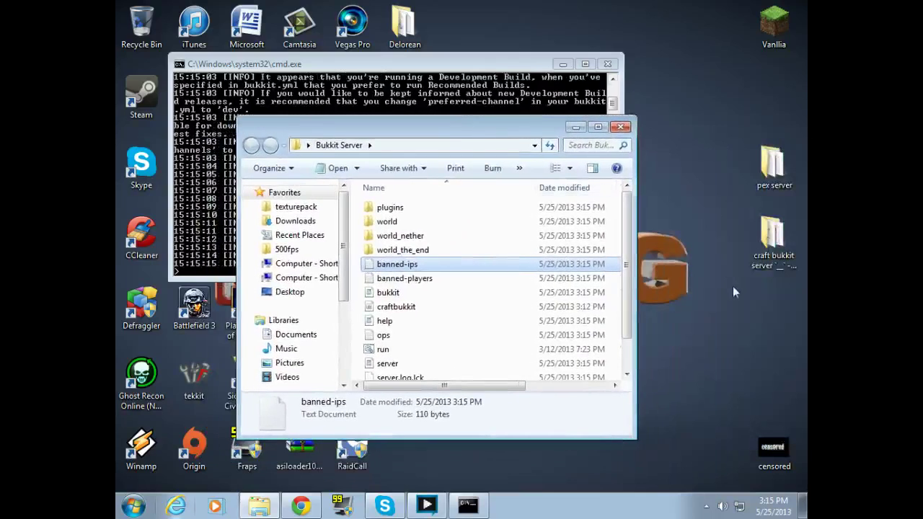
{"action": "left_click_drag", "start_coordinate": [382, 128], "coordinate": [559, 138]}
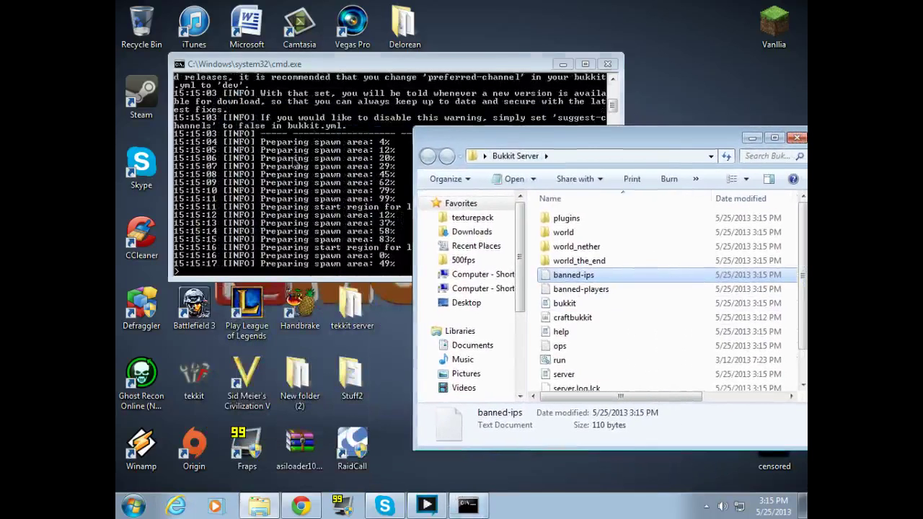
Step: Bring the server console to the front and review its startup log from beginning to end
{"action": "left_click", "coordinate": [468, 505]}
{"action": "scroll", "coordinate": [431, 244], "scroll_direction": "up", "scroll_amount": 8}
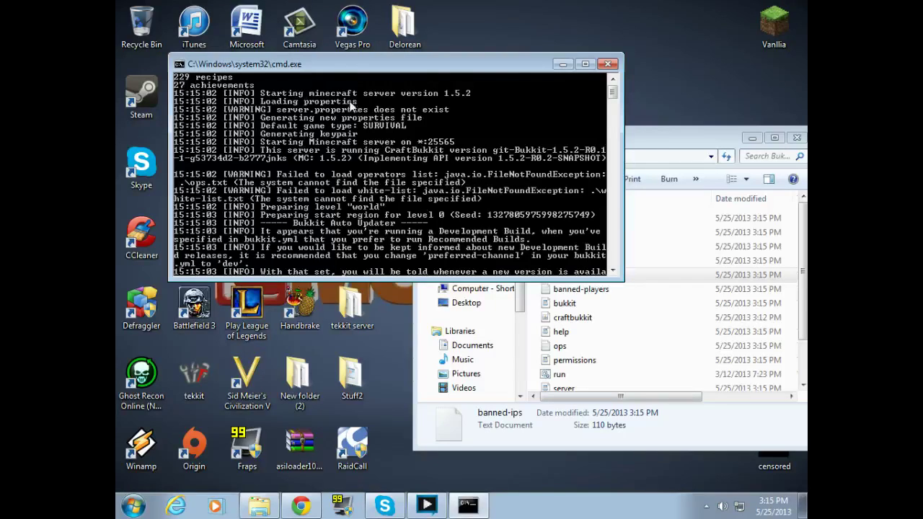
{"action": "scroll", "coordinate": [375, 128], "scroll_direction": "down", "scroll_amount": 8}
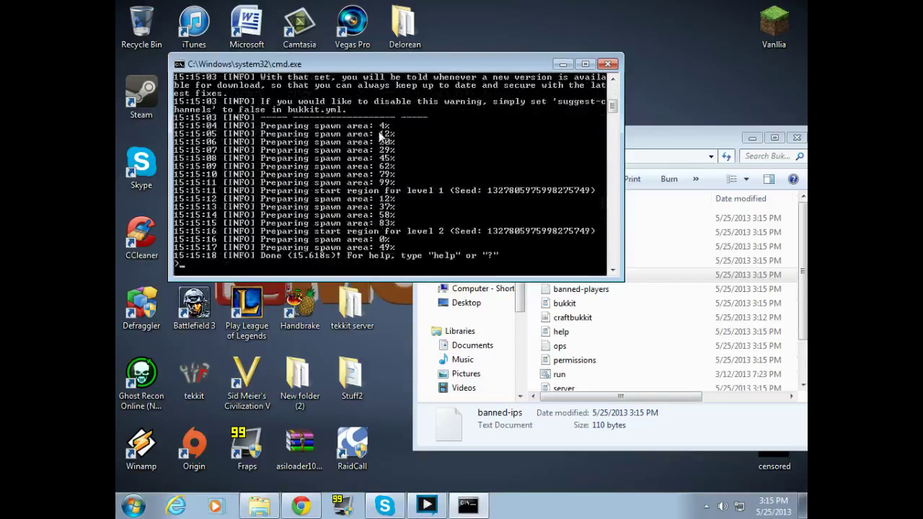
{"action": "scroll", "coordinate": [328, 199], "scroll_direction": "up", "scroll_amount": 8}
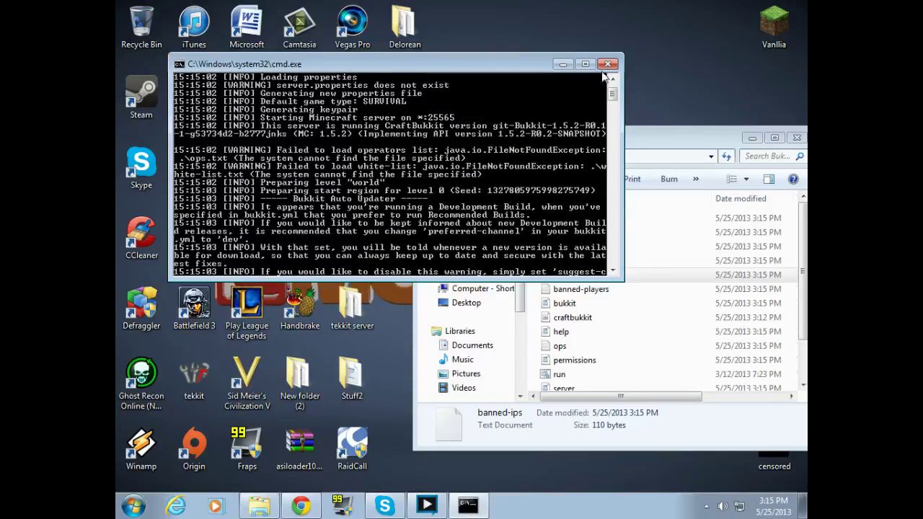
Step: Shut down the server with the stop command and let the console window close
{"action": "scroll", "coordinate": [395, 238], "scroll_direction": "down", "scroll_amount": 8}
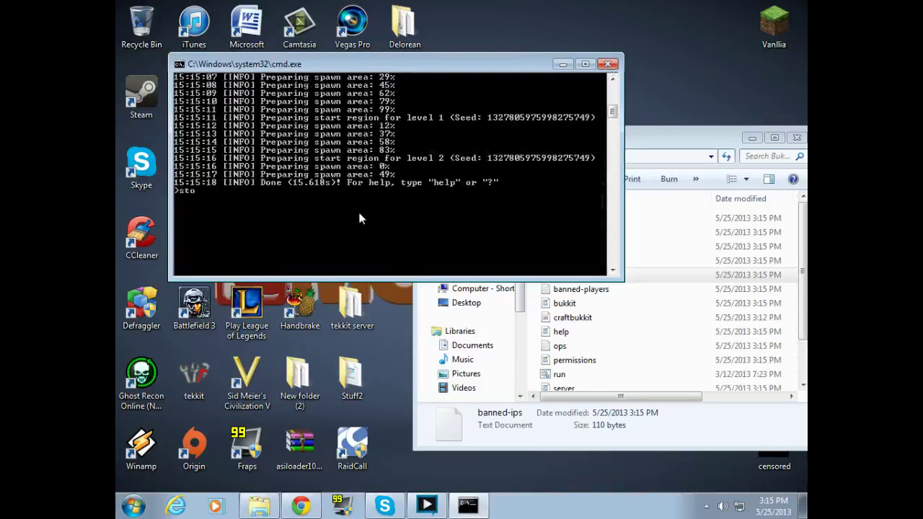
{"action": "scroll", "coordinate": [309, 209], "scroll_direction": "up", "scroll_amount": 8}
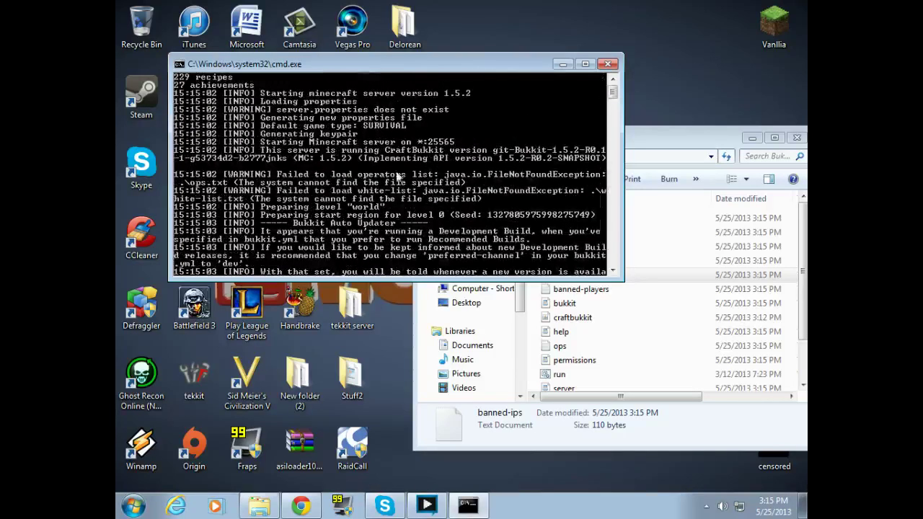
{"action": "scroll", "coordinate": [512, 150], "scroll_direction": "down", "scroll_amount": 10}
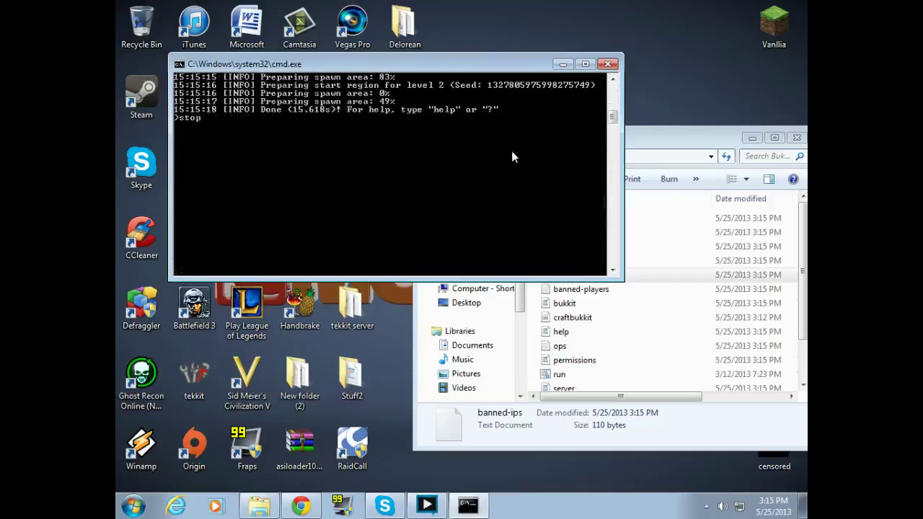
{"action": "scroll", "coordinate": [488, 163], "scroll_direction": "up", "scroll_amount": 2}
{"action": "scroll", "coordinate": [486, 171], "scroll_direction": "up", "scroll_amount": 2}
{"action": "scroll", "coordinate": [487, 168], "scroll_direction": "down", "scroll_amount": 1}
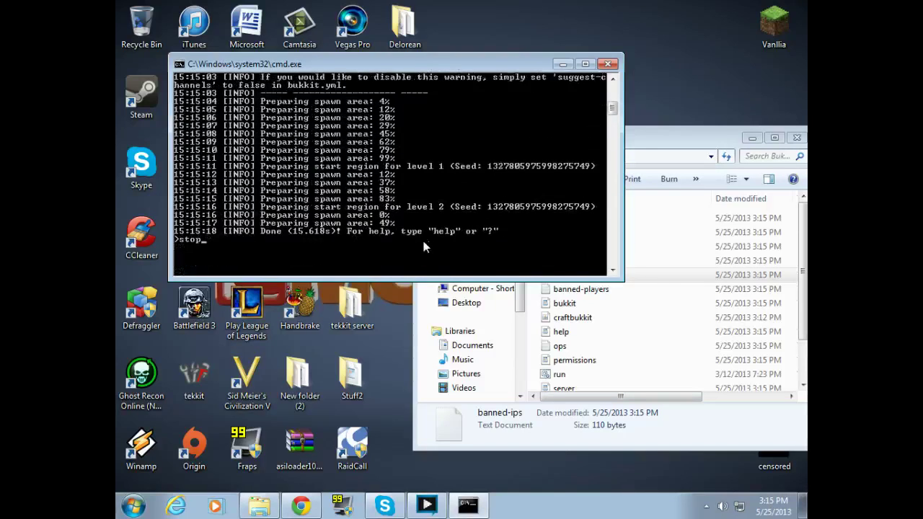
{"action": "key", "text": "Return"}
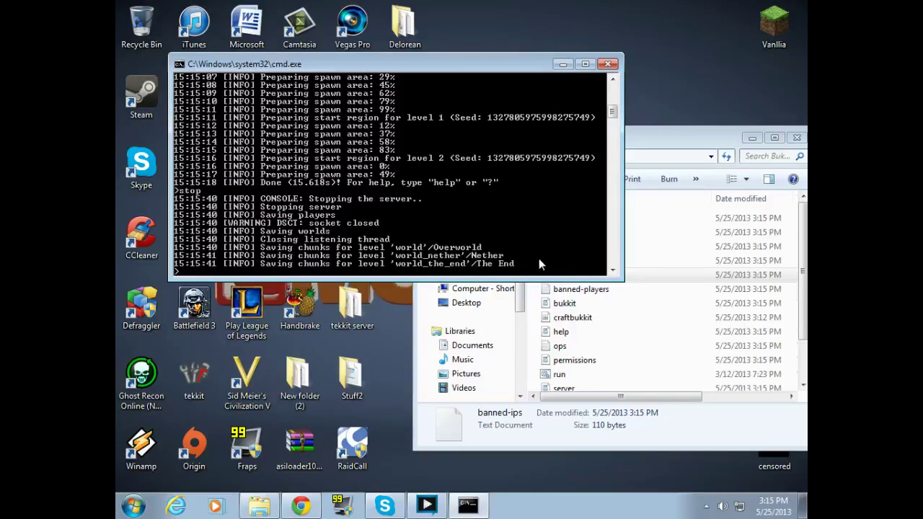
{"action": "key", "text": "Return"}
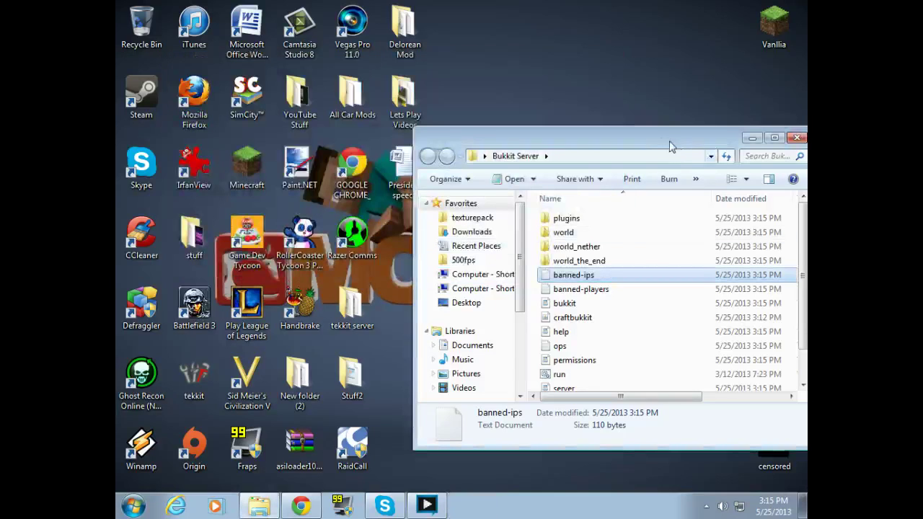
Step: Move the Bukkit Server folder window toward the middle of the desktop and look through the generated folders and files
{"action": "left_click_drag", "start_coordinate": [670, 143], "coordinate": [505, 83]}
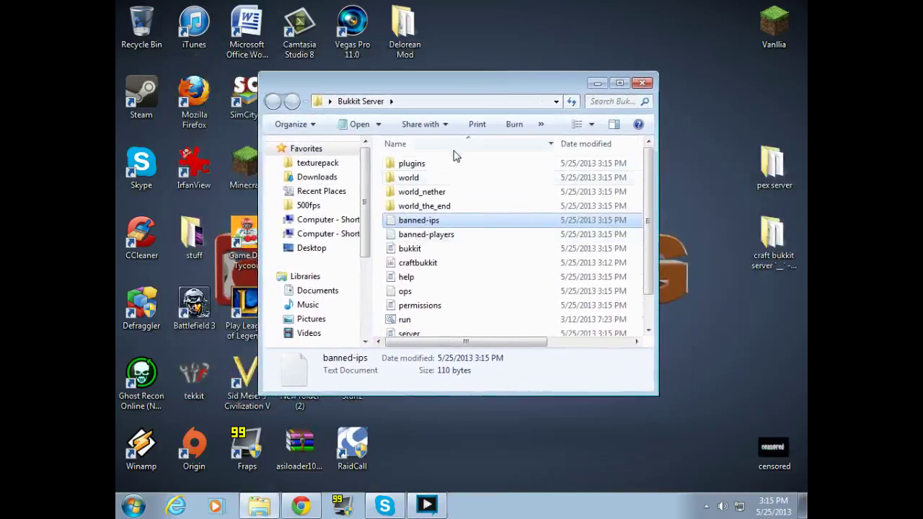
{"action": "left_click", "coordinate": [432, 165]}
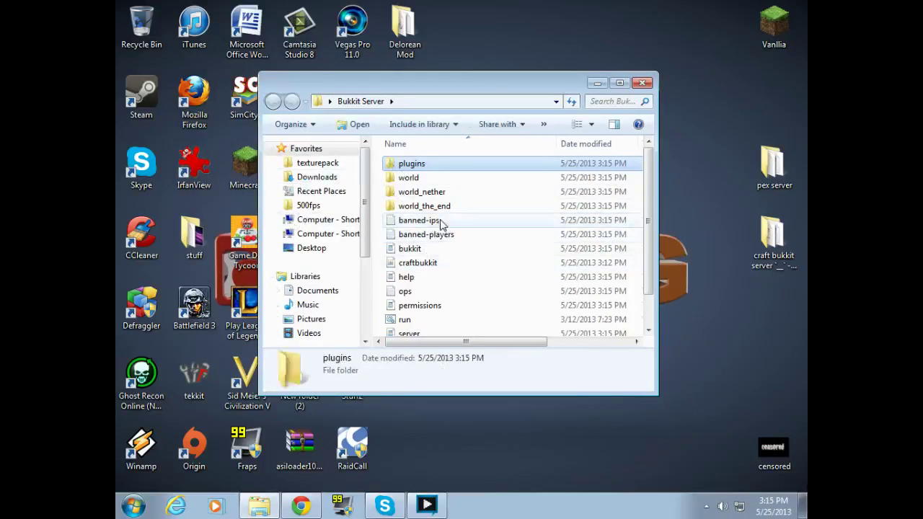
{"action": "scroll", "coordinate": [411, 188], "scroll_direction": "down", "scroll_amount": 1}
{"action": "scroll", "coordinate": [433, 223], "scroll_direction": "up", "scroll_amount": 1}
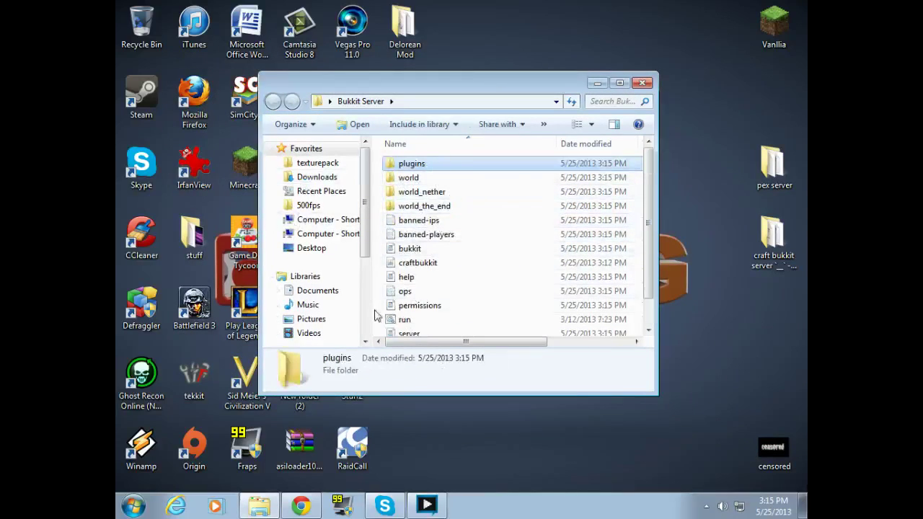
{"action": "scroll", "coordinate": [464, 262], "scroll_direction": "down", "scroll_amount": 1}
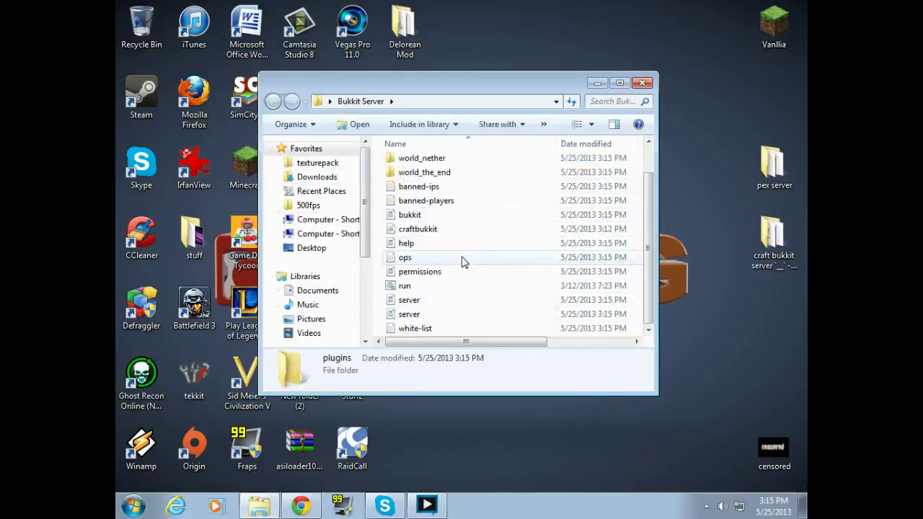
Step: Open the white-list text file from the Bukkit Server folder to examine its contents, and close it without changes
{"action": "left_click", "coordinate": [431, 328]}
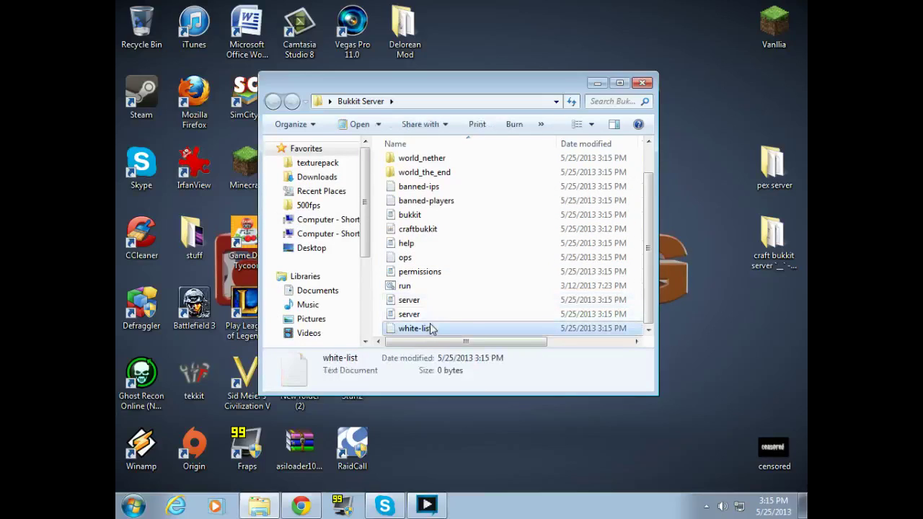
{"action": "left_click", "coordinate": [432, 328]}
{"action": "double_click", "coordinate": [461, 329]}
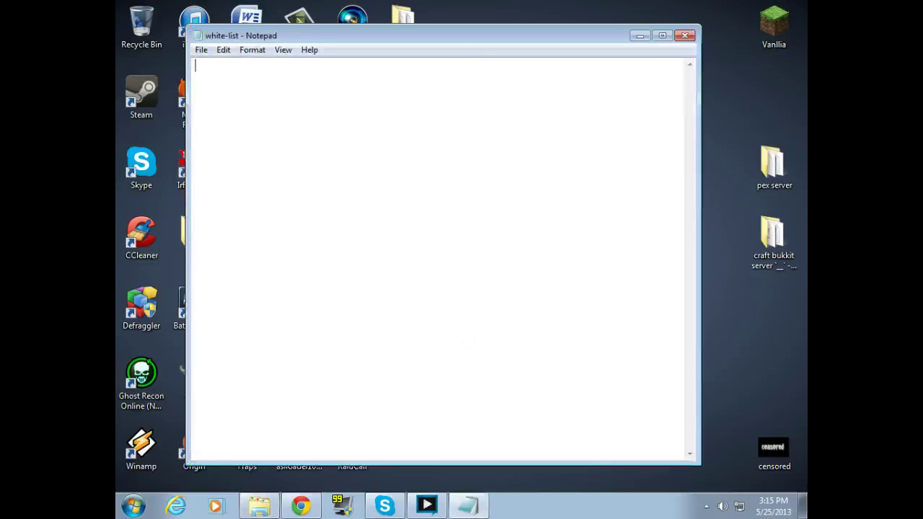
{"action": "left_click_drag", "start_coordinate": [465, 46], "coordinate": [394, 209]}
{"action": "left_click", "coordinate": [620, 199]}
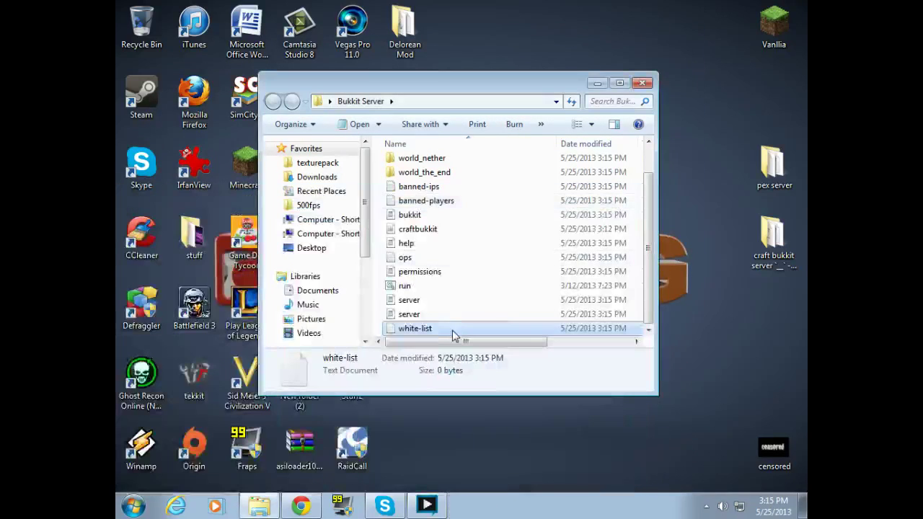
{"action": "double_click", "coordinate": [447, 335]}
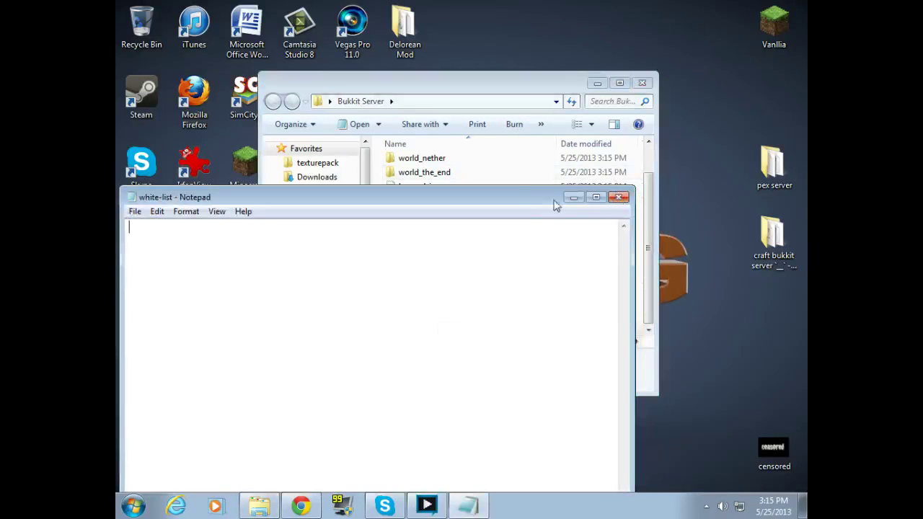
{"action": "left_click_drag", "start_coordinate": [553, 202], "coordinate": [550, 70]}
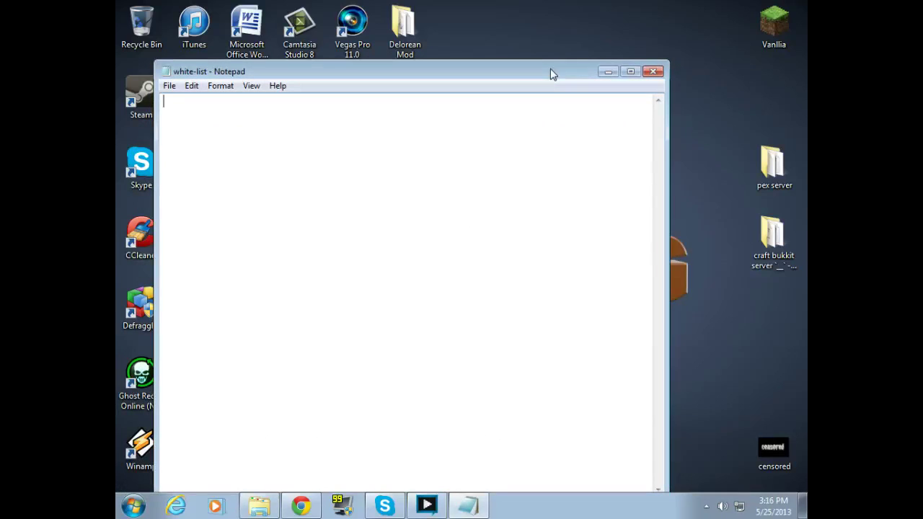
{"action": "left_click", "coordinate": [653, 71]}
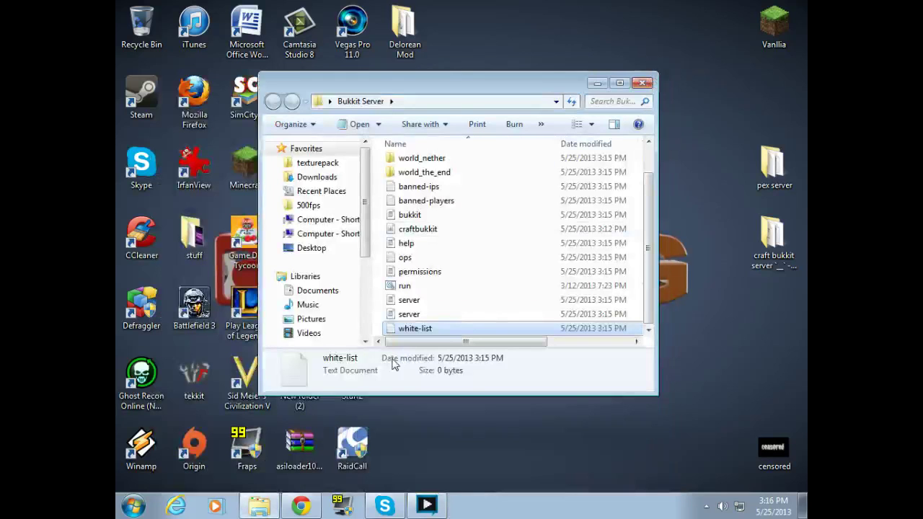
{"action": "double_click", "coordinate": [415, 329]}
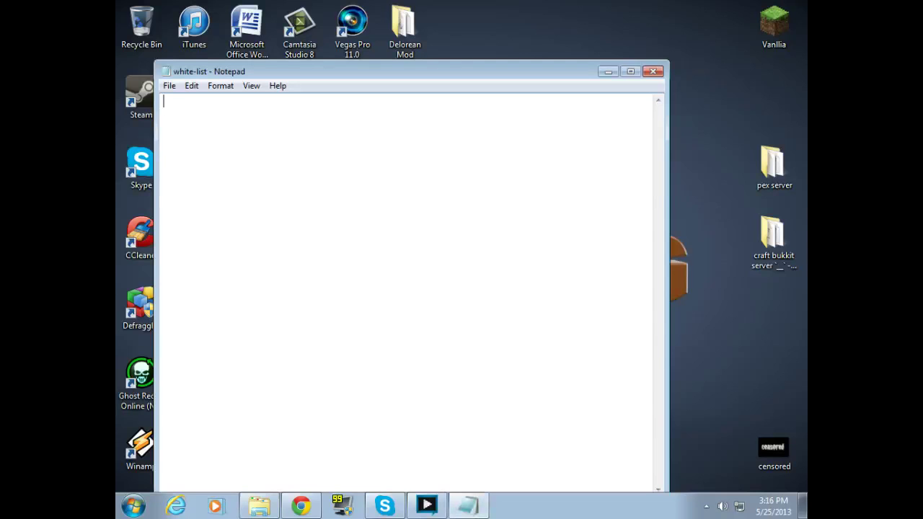
{"action": "left_click", "coordinate": [651, 72]}
Step: Open the server PROPERTIES file from the Bukkit Server folder and maximize its WordPad window
{"action": "left_click", "coordinate": [416, 302]}
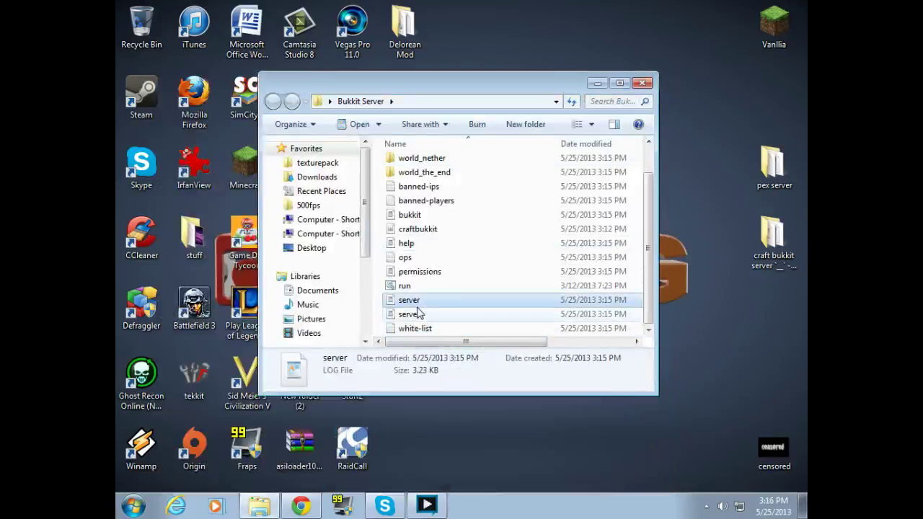
{"action": "left_click", "coordinate": [420, 314]}
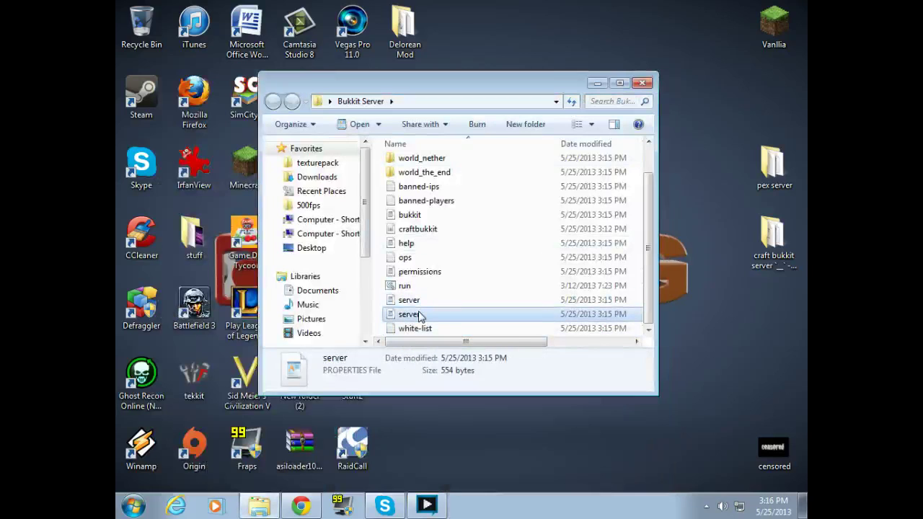
{"action": "double_click", "coordinate": [421, 314]}
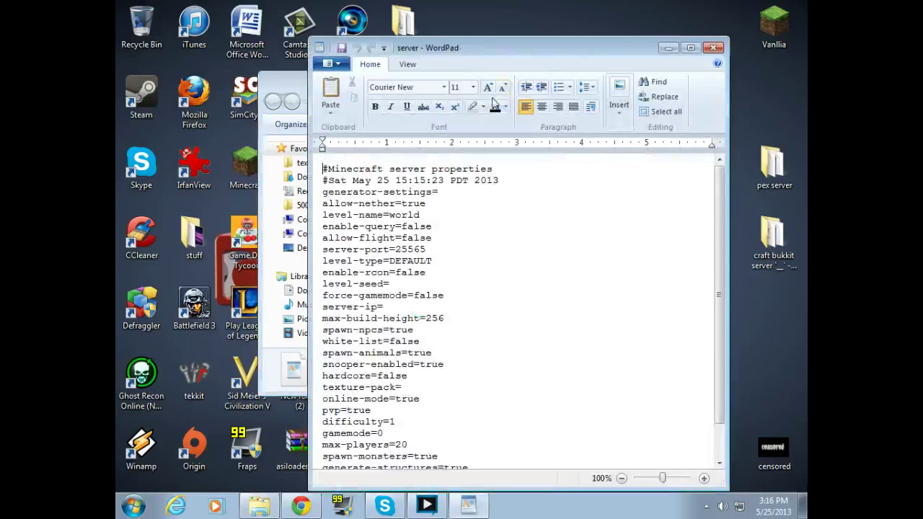
{"action": "double_click", "coordinate": [476, 50]}
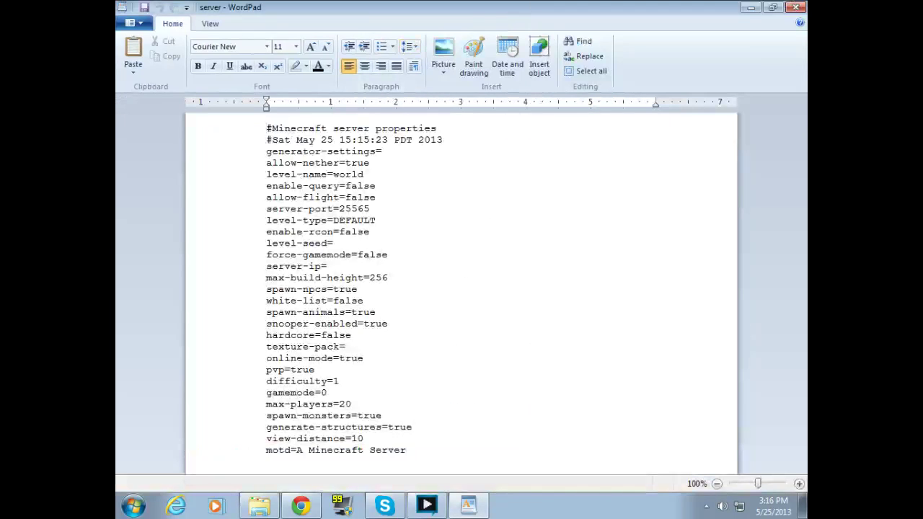
Step: Examine the allow-nether and level-name lines, and place the Bukkit Server folder beside the properties file with its world folder selected
{"action": "left_click_drag", "start_coordinate": [370, 162], "coordinate": [266, 163]}
{"action": "left_click_drag", "start_coordinate": [371, 163], "coordinate": [329, 174]}
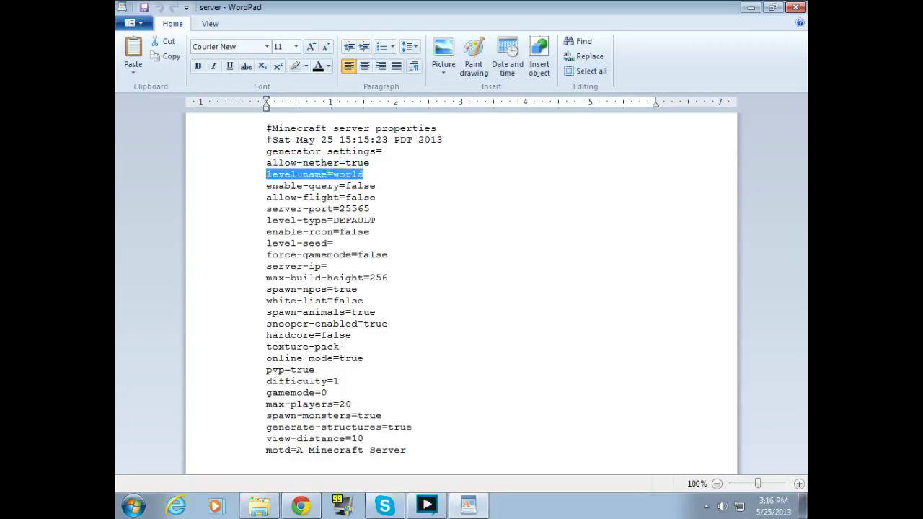
{"action": "left_click", "coordinate": [369, 174]}
{"action": "left_click_drag", "start_coordinate": [362, 7], "coordinate": [283, 181]}
{"action": "left_click_drag", "start_coordinate": [506, 91], "coordinate": [534, 94]}
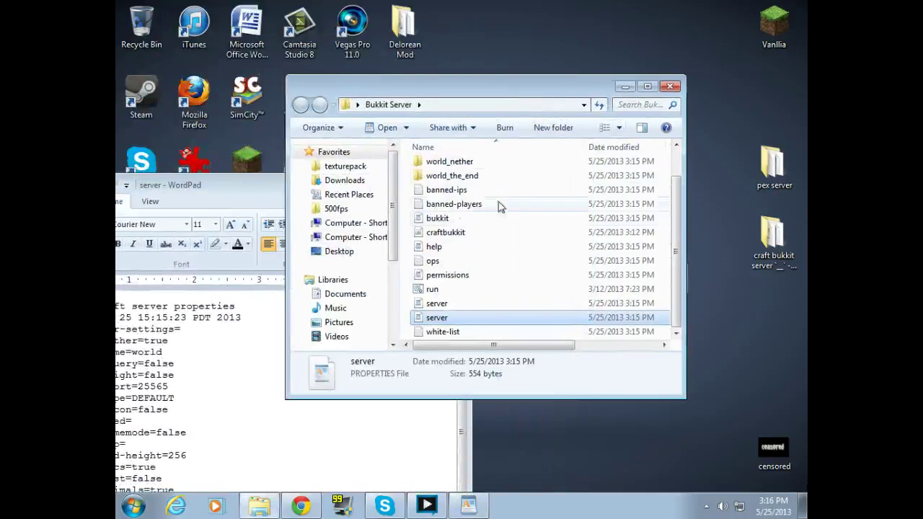
{"action": "scroll", "coordinate": [476, 202], "scroll_direction": "up", "scroll_amount": 1}
{"action": "left_click", "coordinate": [442, 181]}
{"action": "left_click_drag", "start_coordinate": [218, 189], "coordinate": [314, 132]}
{"action": "left_click_drag", "start_coordinate": [473, 101], "coordinate": [587, 96]}
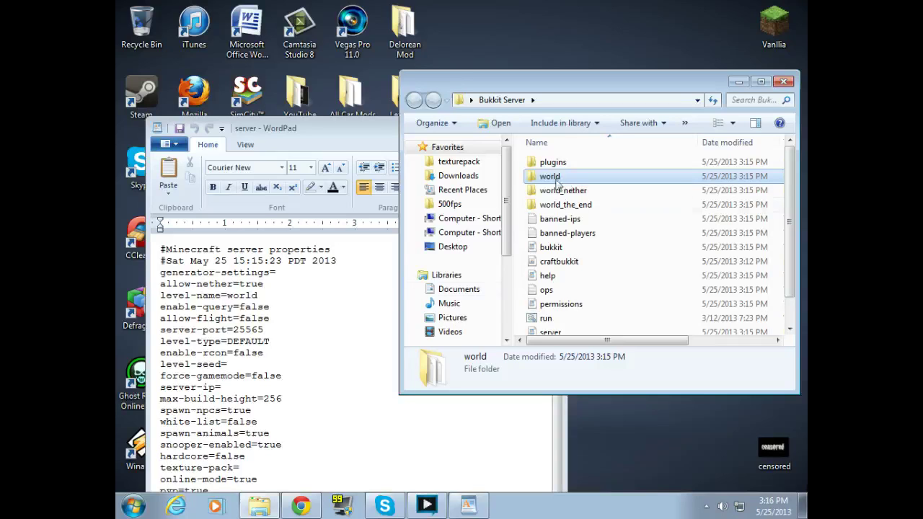
Step: Highlight the level-name value in the properties file to compare it with the world folder, and maximize the WordPad window
{"action": "left_click", "coordinate": [259, 296]}
{"action": "double_click", "coordinate": [243, 295]}
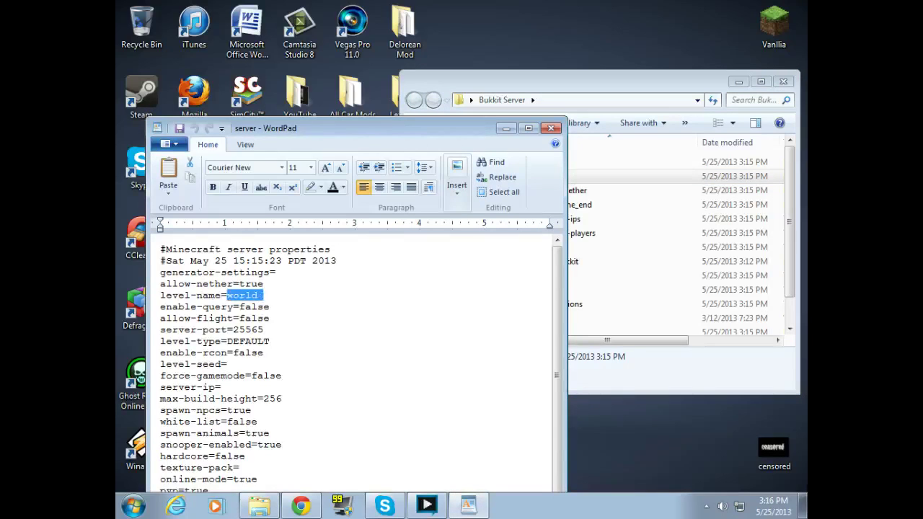
{"action": "left_click", "coordinate": [556, 100]}
{"action": "left_click", "coordinate": [325, 130]}
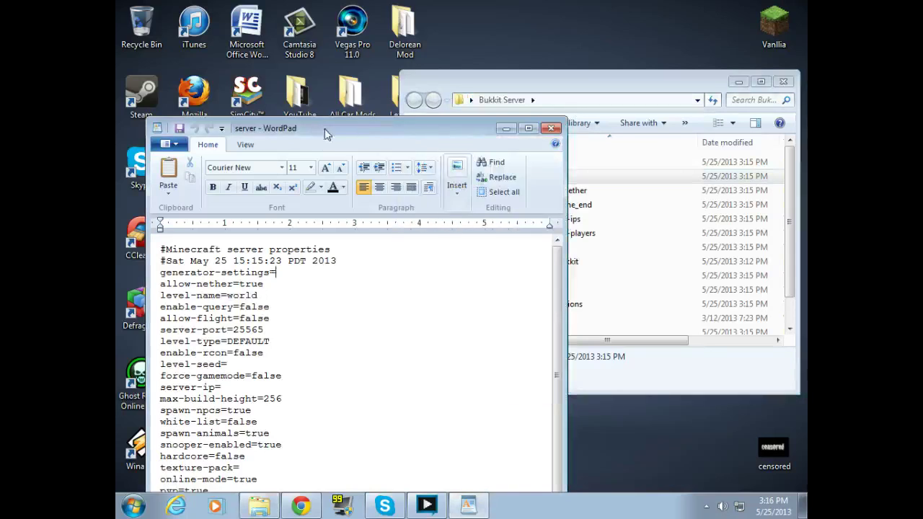
{"action": "left_click_drag", "start_coordinate": [437, 128], "coordinate": [391, 2]}
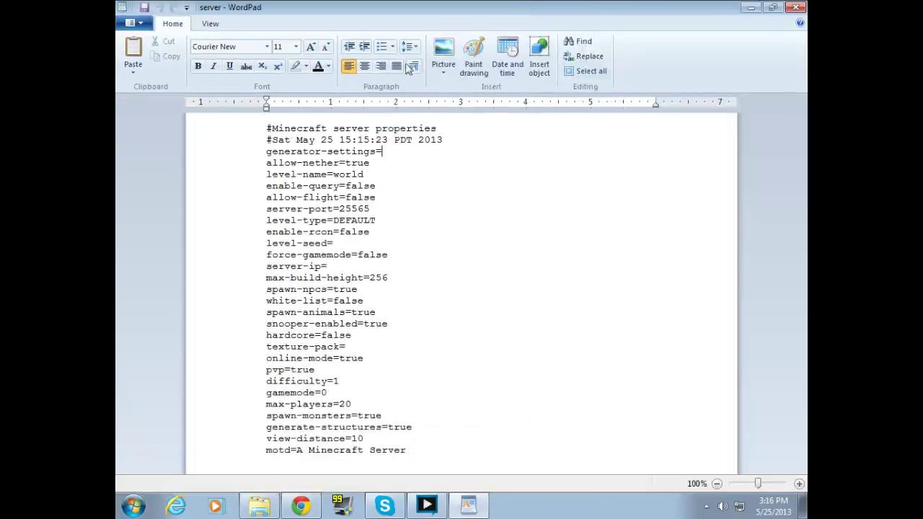
Step: Examine the enable-query and allow-flight lines, and restore the WordPad window to its smaller size
{"action": "left_click_drag", "start_coordinate": [375, 186], "coordinate": [266, 186]}
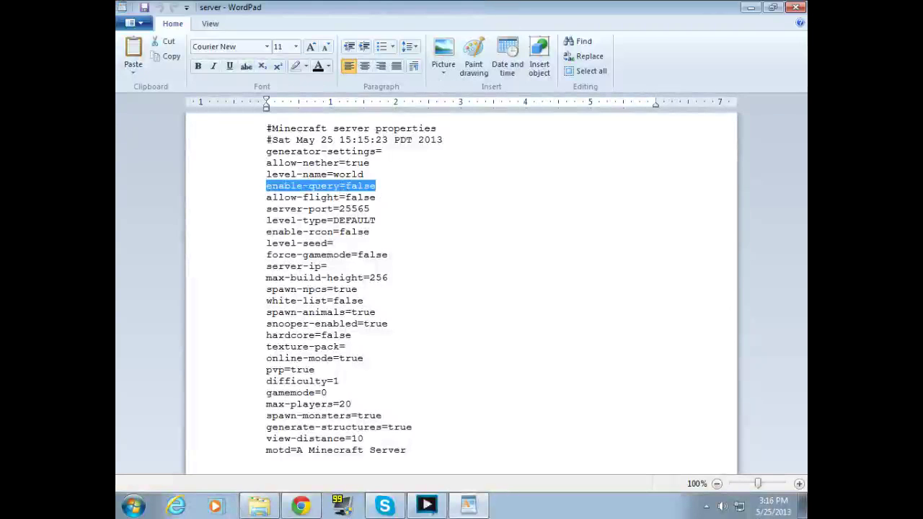
{"action": "left_click_drag", "start_coordinate": [376, 198], "coordinate": [266, 186]}
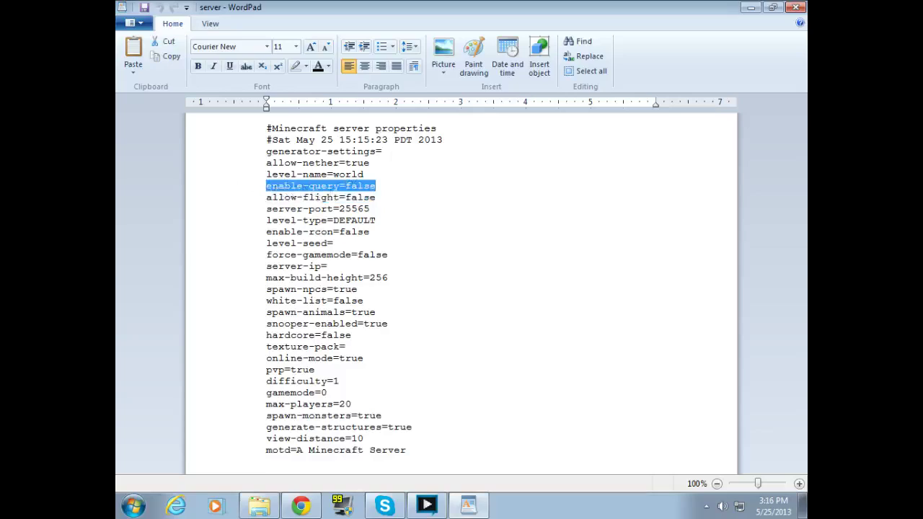
{"action": "mouse_move", "coordinate": [378, 187]}
{"action": "left_mouse_down"}
{"action": "mouse_move", "coordinate": [268, 195]}
{"action": "mouse_move", "coordinate": [376, 198]}
{"action": "mouse_move", "coordinate": [303, 208]}
{"action": "mouse_move", "coordinate": [375, 197]}
{"action": "left_mouse_up"}
{"action": "left_click", "coordinate": [377, 198]}
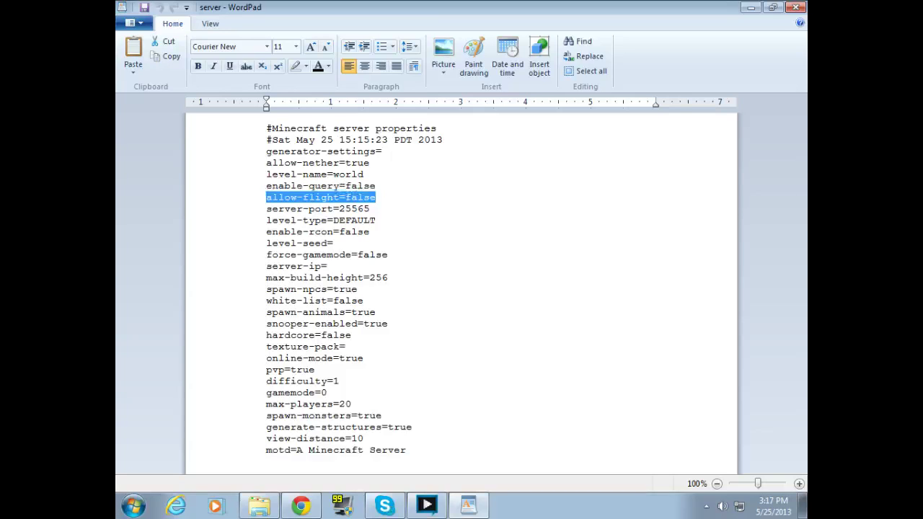
{"action": "left_click_drag", "start_coordinate": [375, 197], "coordinate": [303, 186]}
{"action": "double_click", "coordinate": [389, 6]}
{"action": "left_click", "coordinate": [314, 215]}
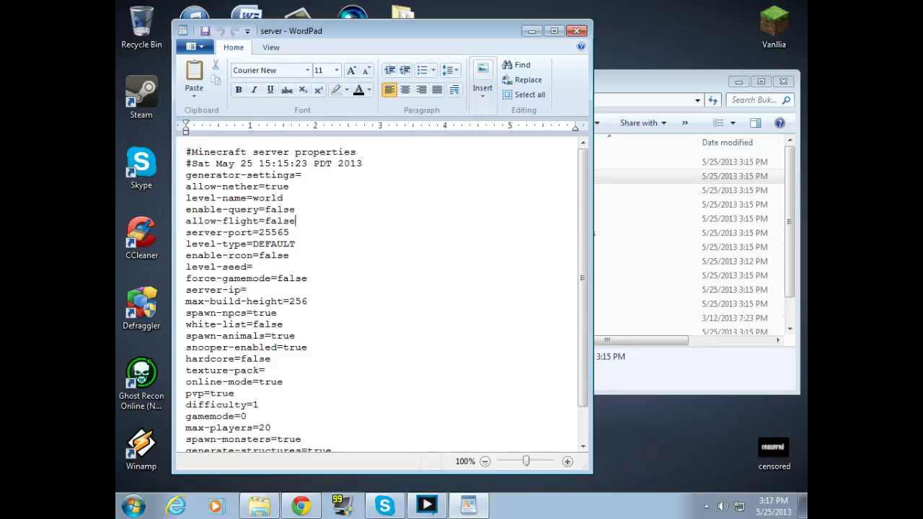
Step: Go through the allow-flight, server-port, enable-rcon and level-type lines, highlighting each one
{"action": "left_click_drag", "start_coordinate": [299, 221], "coordinate": [186, 222]}
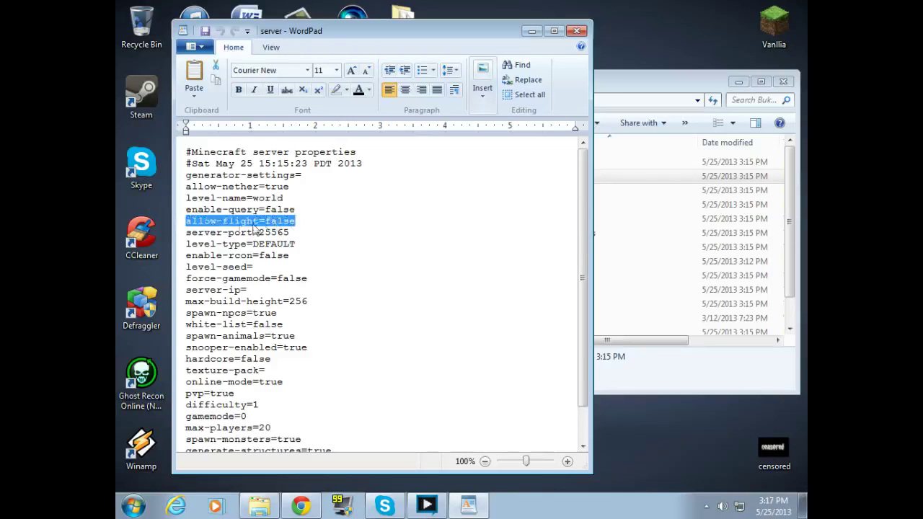
{"action": "left_click_drag", "start_coordinate": [297, 222], "coordinate": [216, 222]}
{"action": "left_click_drag", "start_coordinate": [297, 221], "coordinate": [186, 222]}
{"action": "left_click_drag", "start_coordinate": [290, 233], "coordinate": [215, 244]}
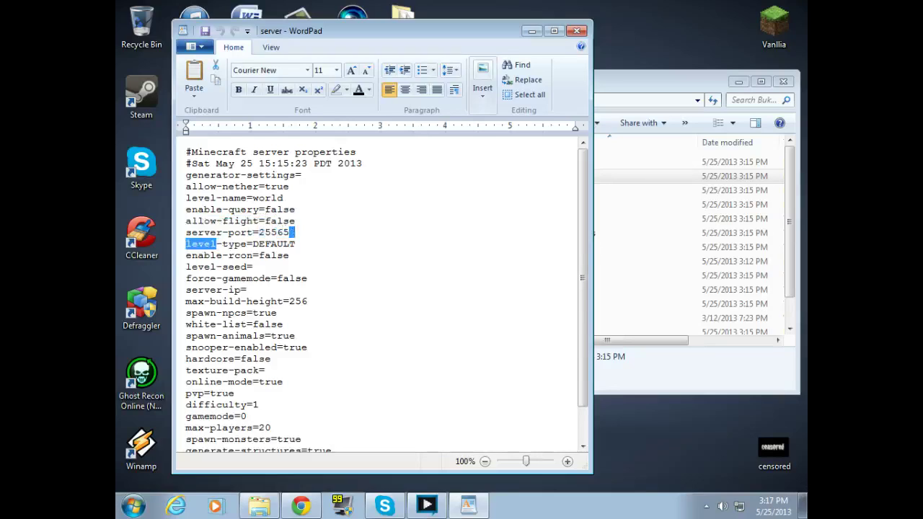
{"action": "left_click", "coordinate": [296, 221]}
{"action": "key", "text": "shift+Home"}
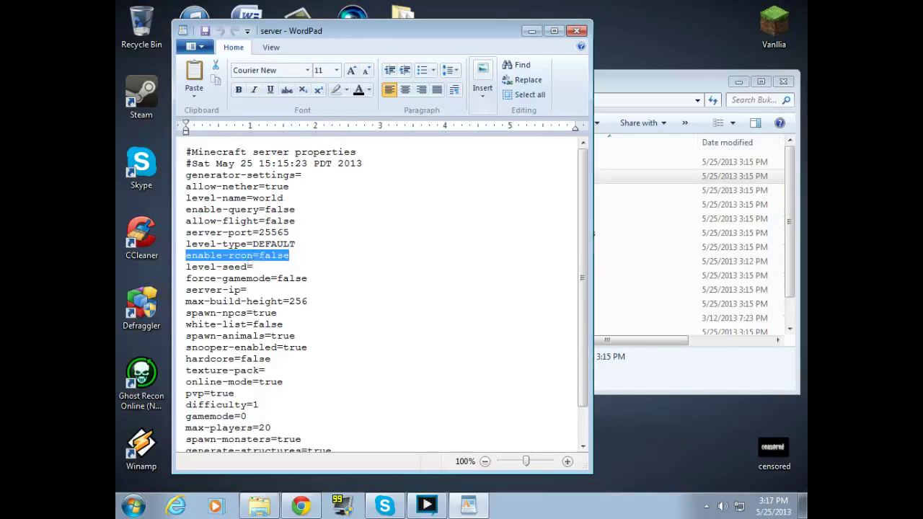
{"action": "left_click_drag", "start_coordinate": [250, 258], "coordinate": [211, 257]}
{"action": "left_click_drag", "start_coordinate": [295, 244], "coordinate": [186, 244]}
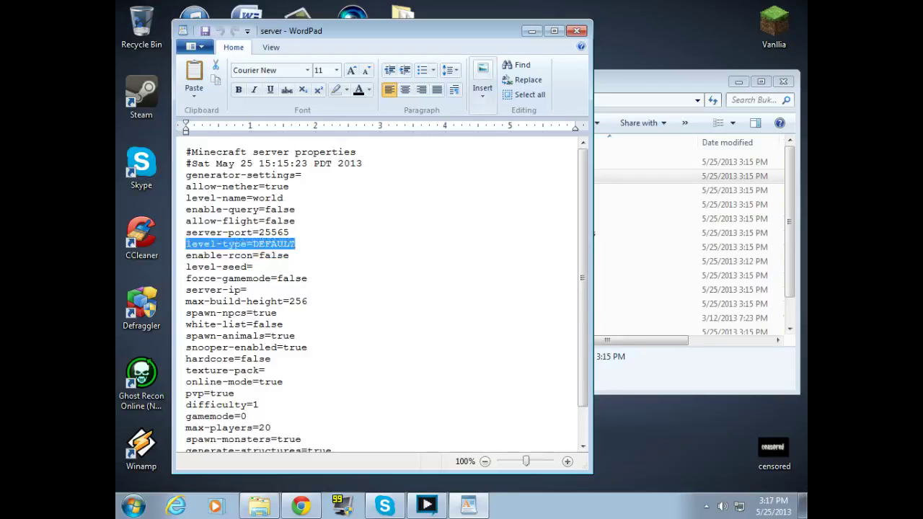
Step: Go through the level-seed, force-gamemode and server-ip lines, highlighting each one and leaving the server-ip value blank
{"action": "left_click_drag", "start_coordinate": [186, 267], "coordinate": [253, 267]}
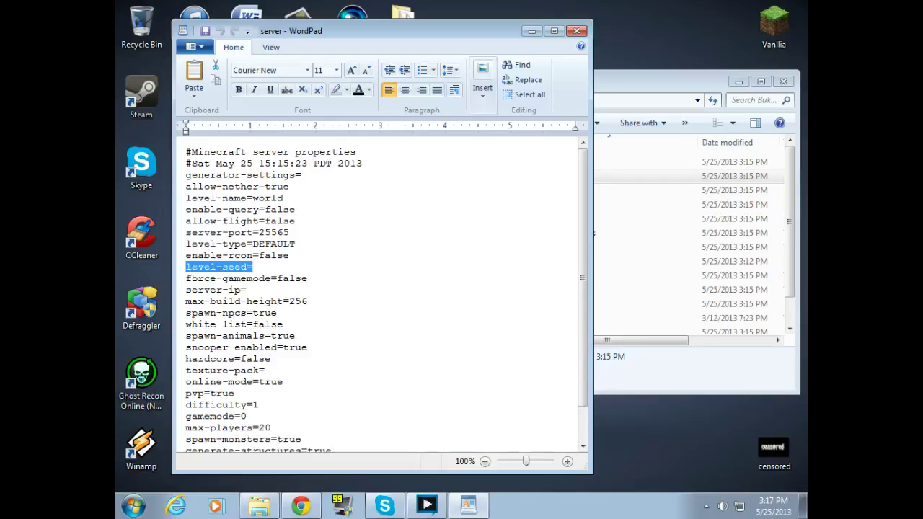
{"action": "left_click_drag", "start_coordinate": [308, 279], "coordinate": [186, 278]}
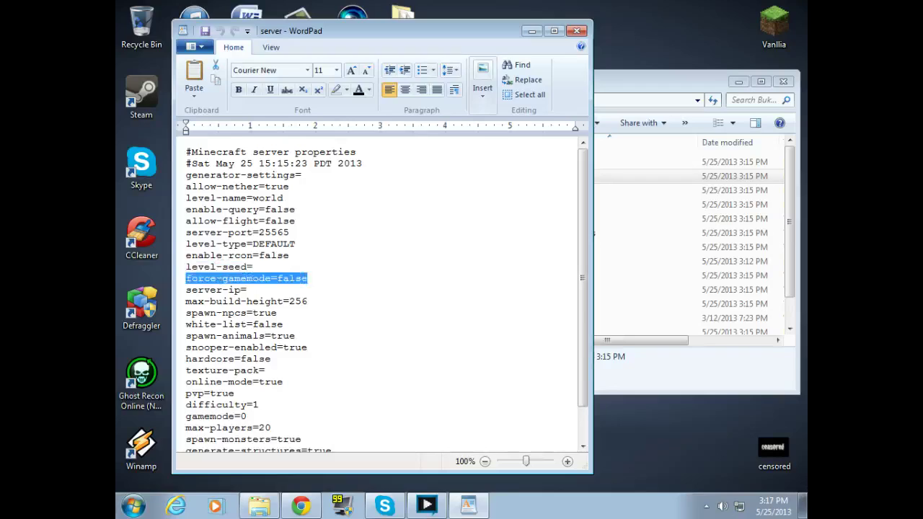
{"action": "left_click", "coordinate": [308, 278]}
{"action": "left_click_drag", "start_coordinate": [246, 289], "coordinate": [187, 290]}
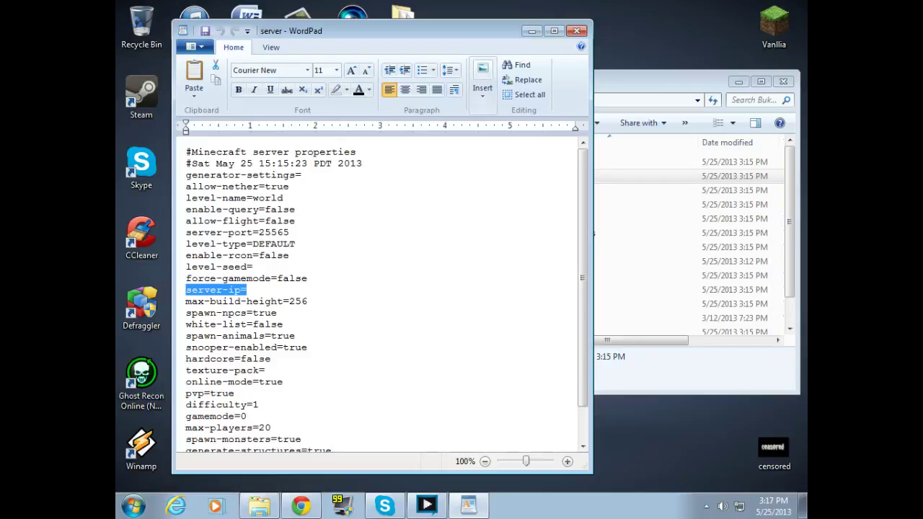
{"action": "left_click", "coordinate": [247, 290]}
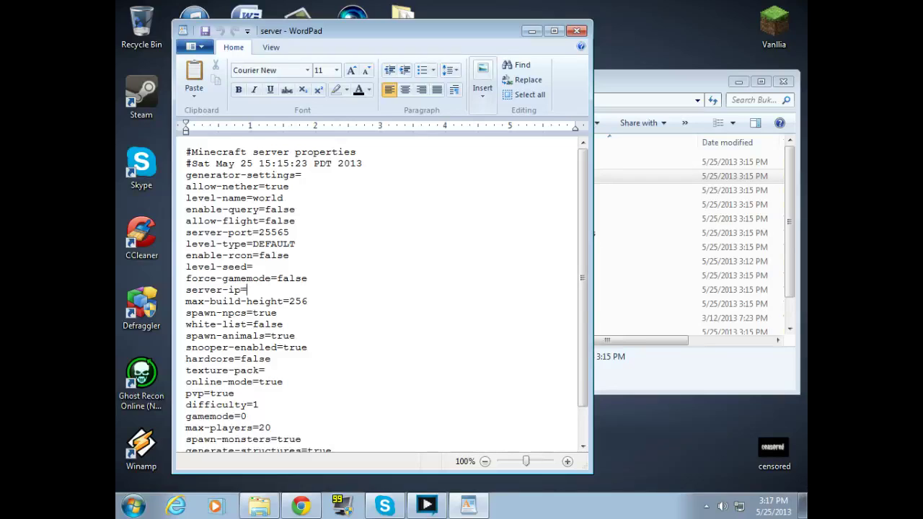
{"action": "left_click_drag", "start_coordinate": [247, 290], "coordinate": [199, 291]}
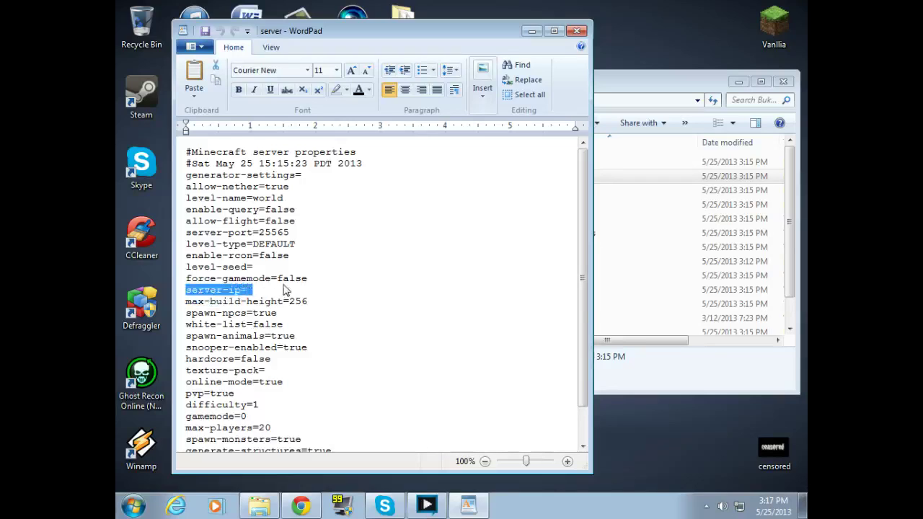
{"action": "key", "text": "Right"}
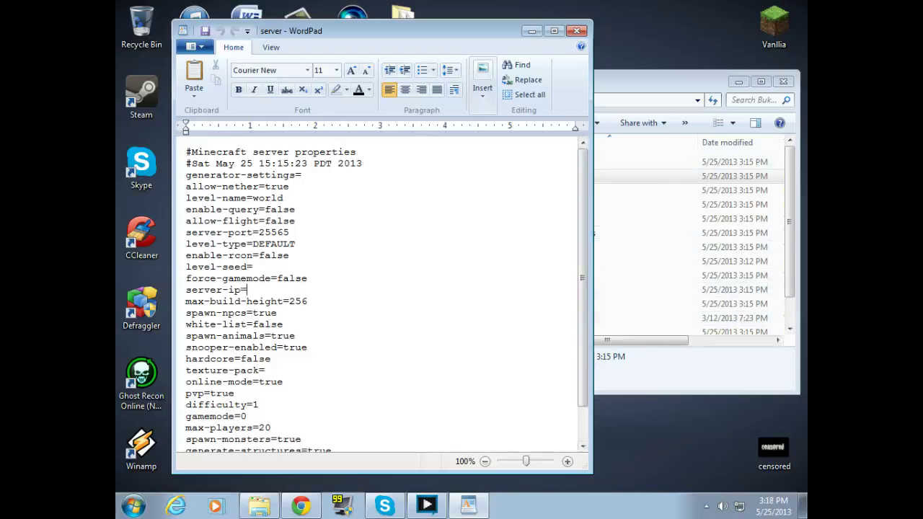
Step: Review the max-build-height, spawn-npcs, white-list and spawn-animals lines by highlighting them
{"action": "left_click_drag", "start_coordinate": [309, 302], "coordinate": [209, 303]}
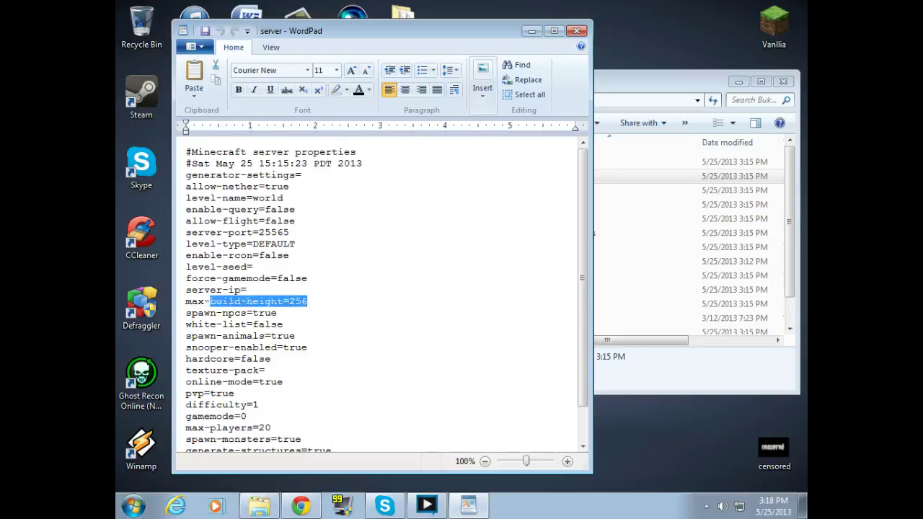
{"action": "left_click_drag", "start_coordinate": [277, 313], "coordinate": [185, 313]}
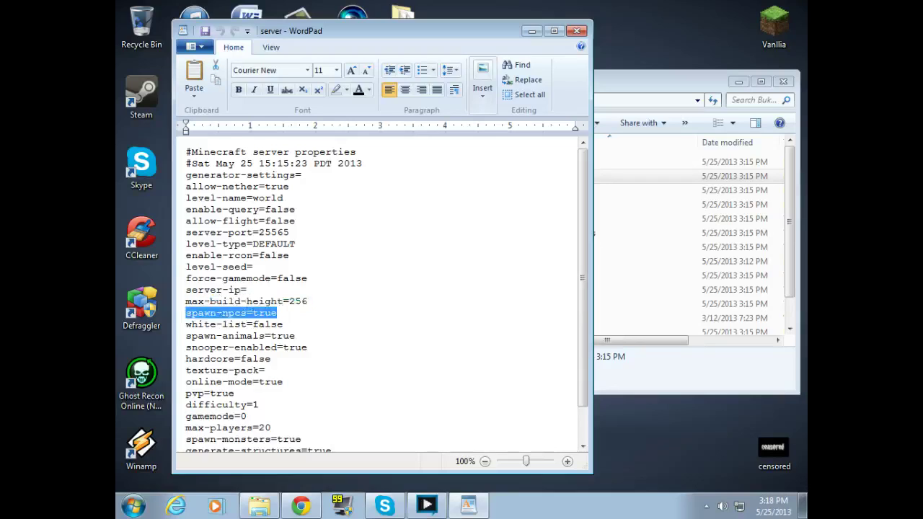
{"action": "left_click_drag", "start_coordinate": [284, 324], "coordinate": [185, 324]}
{"action": "left_click", "coordinate": [284, 324]}
{"action": "left_click_drag", "start_coordinate": [285, 324], "coordinate": [185, 324]}
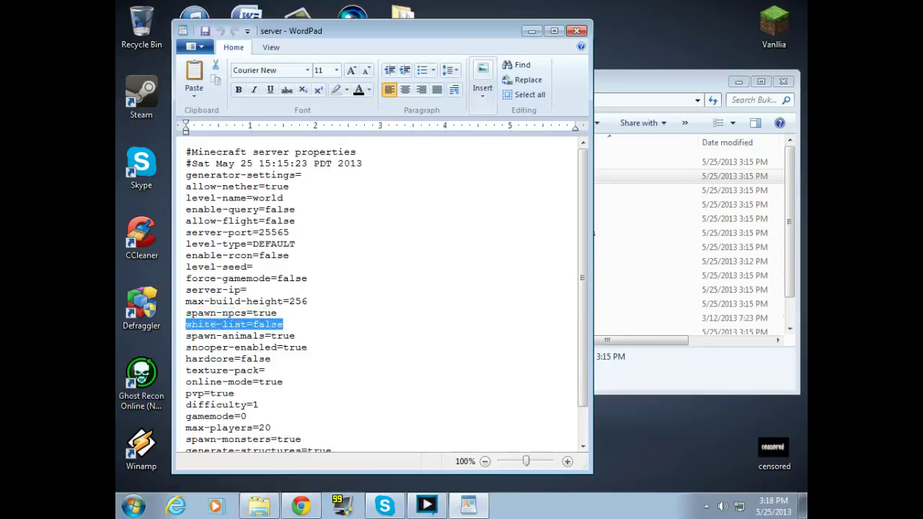
{"action": "left_click_drag", "start_coordinate": [285, 324], "coordinate": [185, 324]}
{"action": "left_click_drag", "start_coordinate": [285, 325], "coordinate": [215, 324]}
{"action": "left_click_drag", "start_coordinate": [295, 336], "coordinate": [185, 336]}
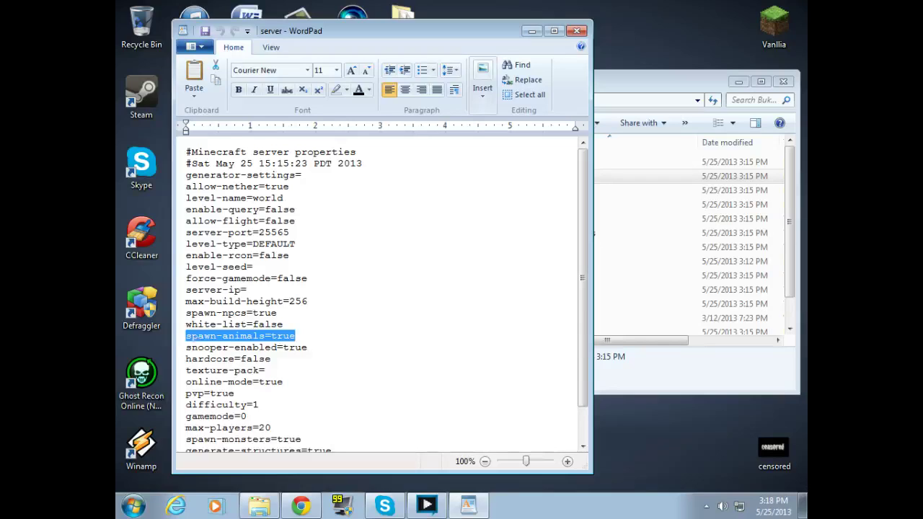
Step: Highlight the snooper-enabled line and move its text into the middle of the spawn-animals line
{"action": "left_click_drag", "start_coordinate": [308, 347], "coordinate": [186, 348]}
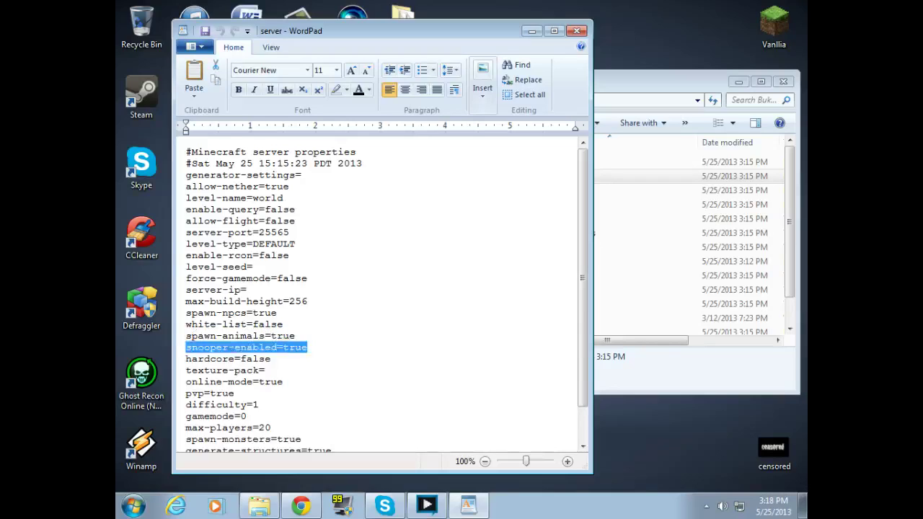
{"action": "left_click_drag", "start_coordinate": [307, 352], "coordinate": [247, 337]}
{"action": "left_click", "coordinate": [309, 347]}
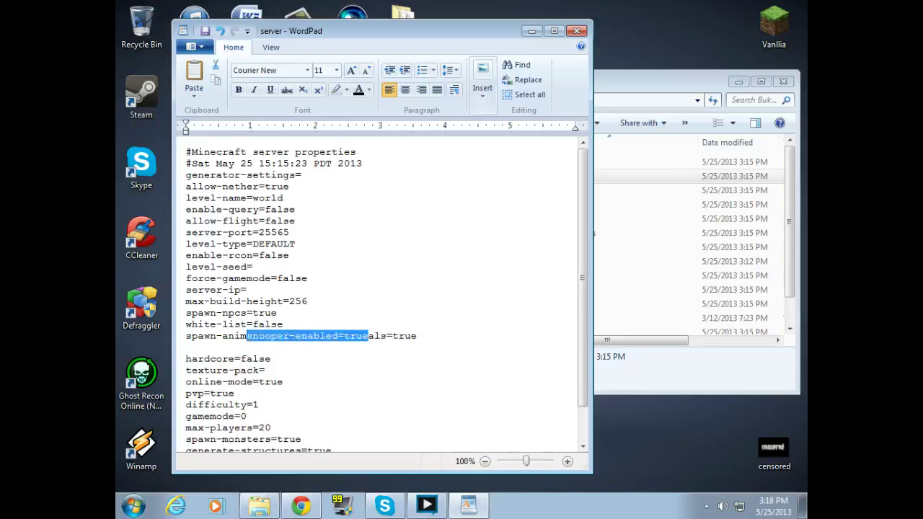
{"action": "left_click_drag", "start_coordinate": [419, 337], "coordinate": [185, 320]}
Step: Review the hardcore, texture-pack, online-mode, pvp and difficulty lines further down the file by highlighting them
{"action": "left_click", "coordinate": [324, 359]}
{"action": "scroll", "coordinate": [324, 359], "scroll_direction": "down", "scroll_amount": 2}
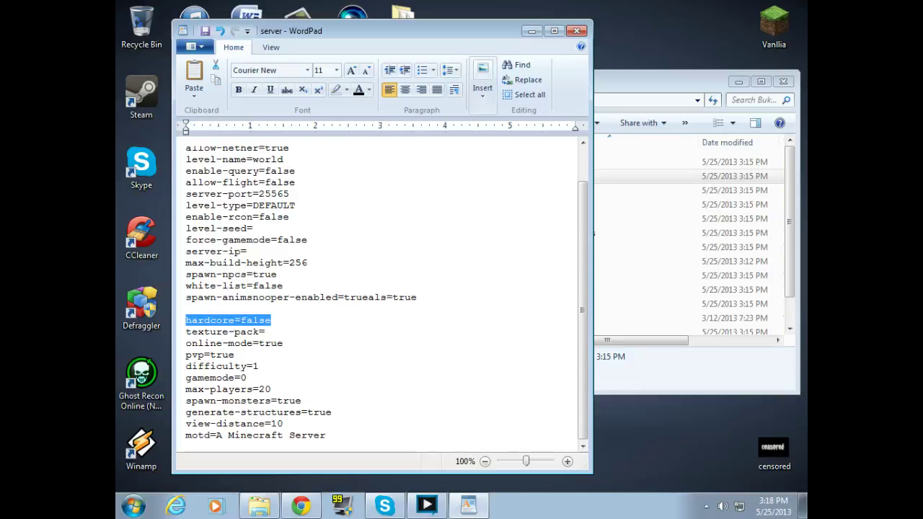
{"action": "left_click_drag", "start_coordinate": [273, 321], "coordinate": [192, 318]}
{"action": "left_click", "coordinate": [285, 344]}
{"action": "left_click_drag", "start_coordinate": [284, 344], "coordinate": [187, 332]}
{"action": "left_click", "coordinate": [282, 334]}
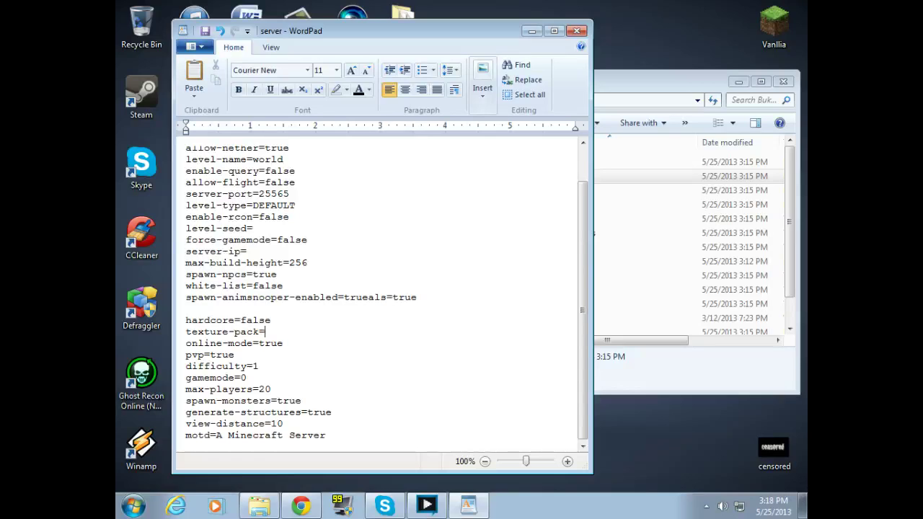
{"action": "left_click_drag", "start_coordinate": [284, 343], "coordinate": [187, 343]}
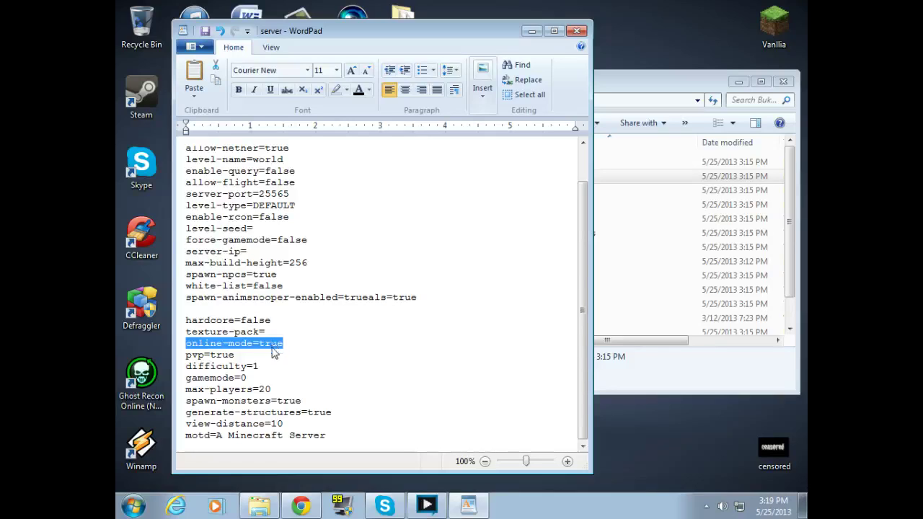
{"action": "left_click_drag", "start_coordinate": [271, 348], "coordinate": [186, 355]}
{"action": "left_click", "coordinate": [230, 355]}
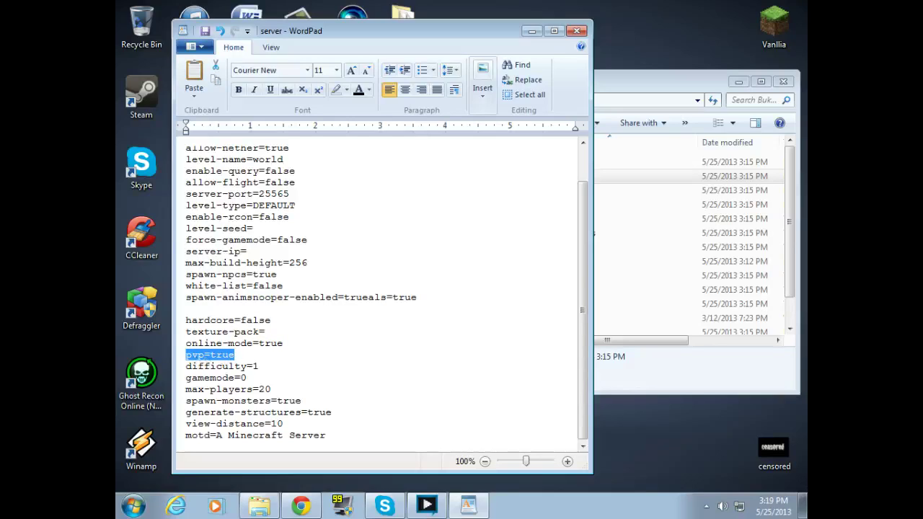
{"action": "left_click_drag", "start_coordinate": [260, 366], "coordinate": [185, 366]}
Step: Highlight the gamemode line and set its value to 1
{"action": "left_click_drag", "start_coordinate": [248, 378], "coordinate": [185, 378]}
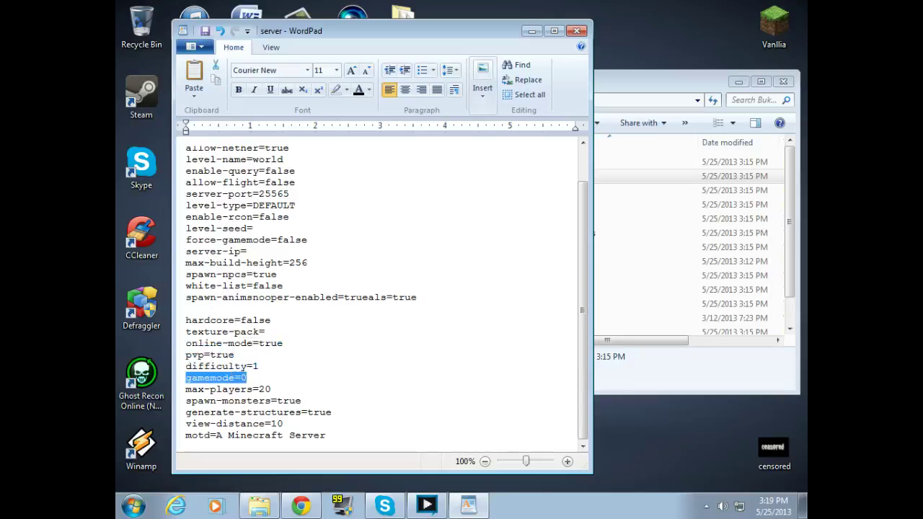
{"action": "left_click_drag", "start_coordinate": [248, 378], "coordinate": [185, 378]}
{"action": "left_click", "coordinate": [247, 378]}
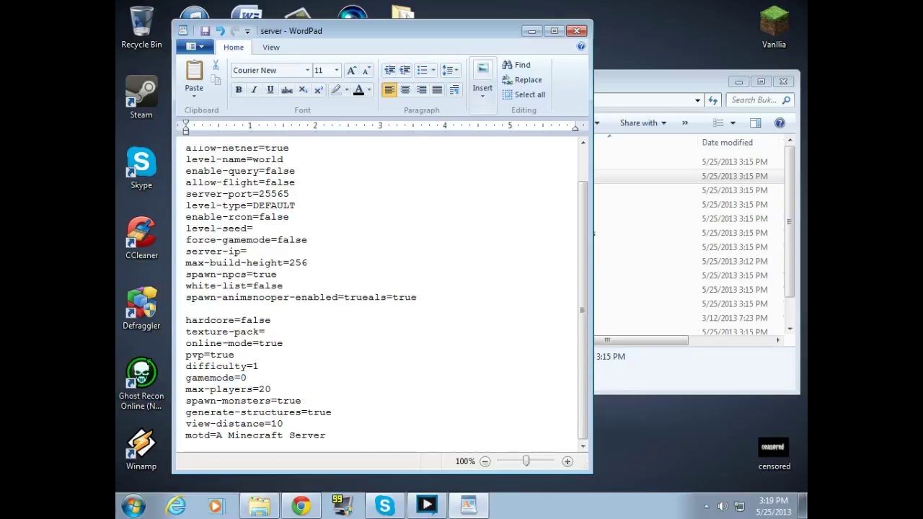
{"action": "key", "text": "BackSpace"}
{"action": "type", "text": "1"}
Step: Delete the garbled spawn-animsnooper-enabled line together with the blank line below it, and highlight the max-players line
{"action": "left_click_drag", "start_coordinate": [271, 389], "coordinate": [185, 389]}
{"action": "left_click_drag", "start_coordinate": [424, 297], "coordinate": [186, 297]}
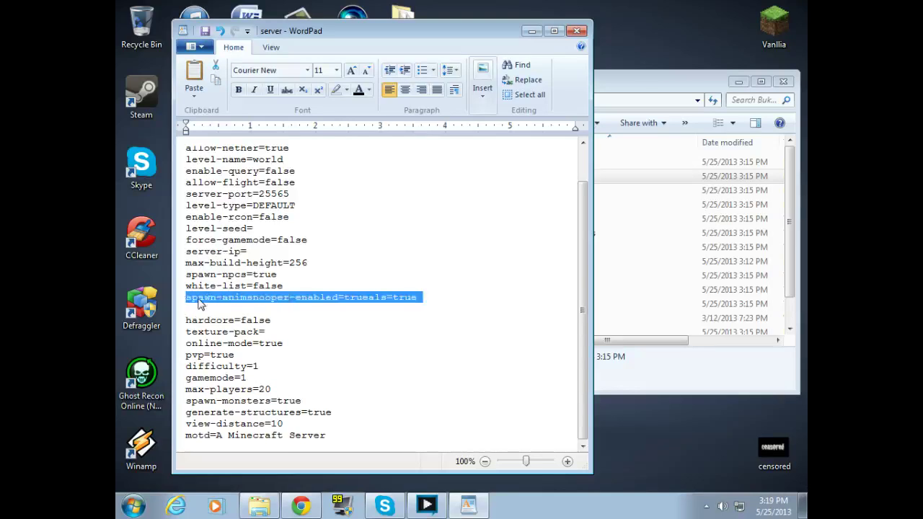
{"action": "key", "text": "BackSpace"}
{"action": "key", "text": "BackSpace"}
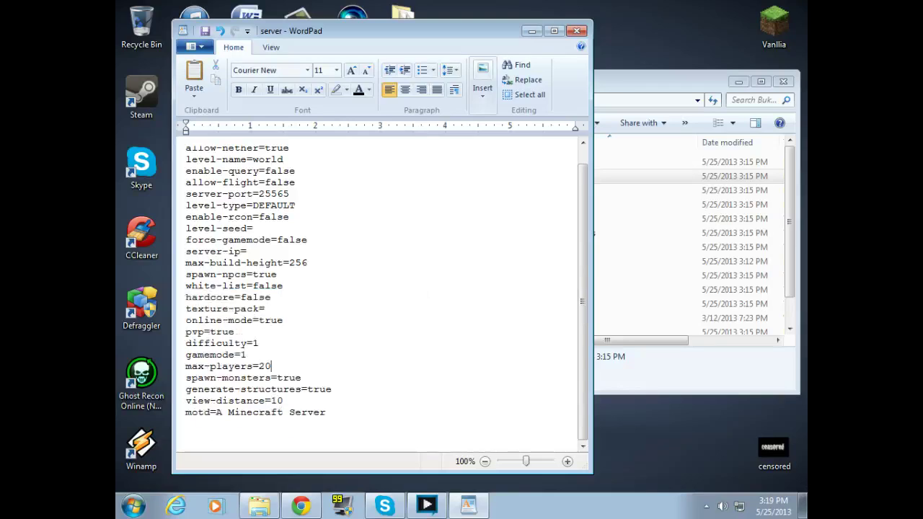
{"action": "left_click_drag", "start_coordinate": [271, 366], "coordinate": [186, 366]}
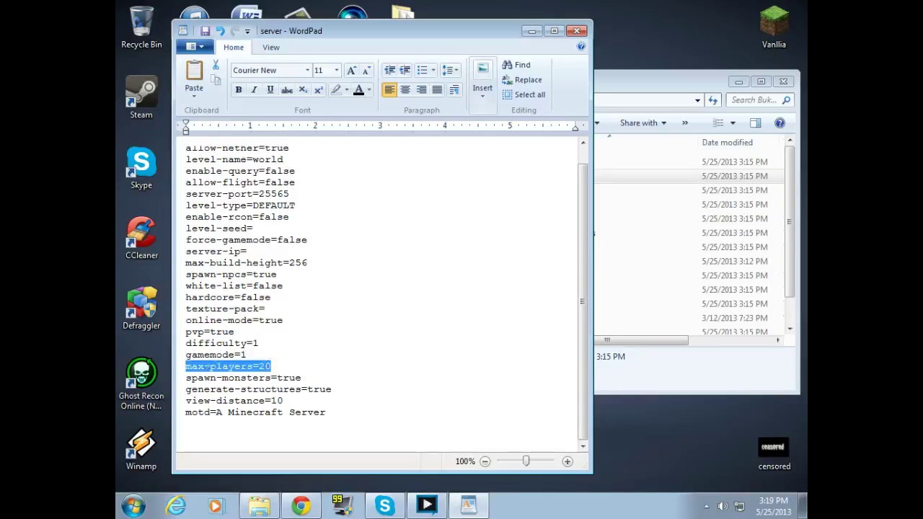
Step: Review the generate-structures and view-distance lines of the server properties by highlighting each one
{"action": "left_click_drag", "start_coordinate": [301, 377], "coordinate": [332, 389]}
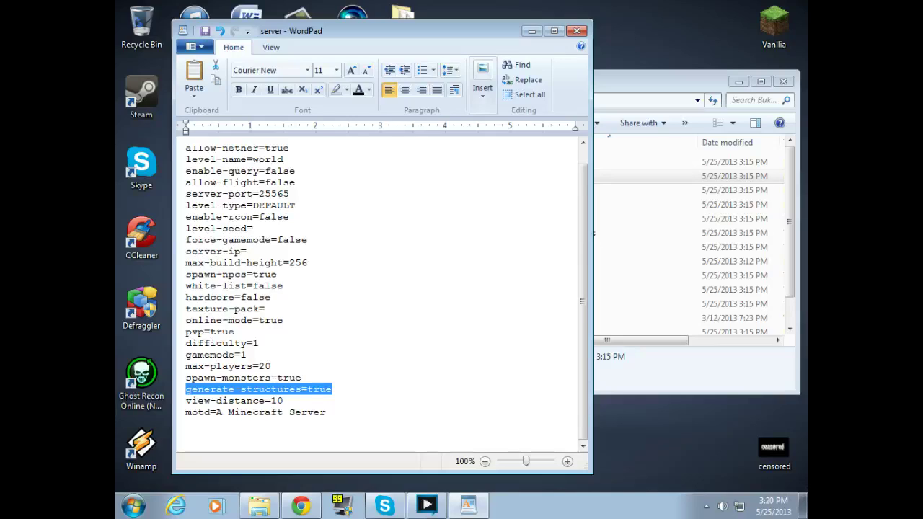
{"action": "left_click_drag", "start_coordinate": [284, 401], "coordinate": [180, 402]}
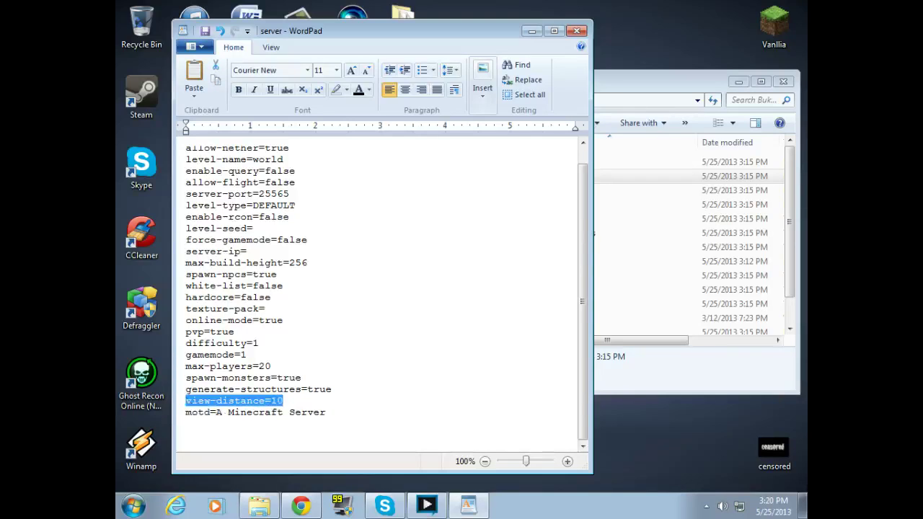
{"action": "mouse_move", "coordinate": [186, 401]}
{"action": "left_mouse_down"}
{"action": "mouse_move", "coordinate": [228, 401]}
{"action": "mouse_move", "coordinate": [186, 402]}
{"action": "left_mouse_up"}
Step: Replace the motd value on the last line with HI THIS IS A SERVER
{"action": "left_click", "coordinate": [326, 412]}
{"action": "left_click_drag", "start_coordinate": [326, 412], "coordinate": [217, 413]}
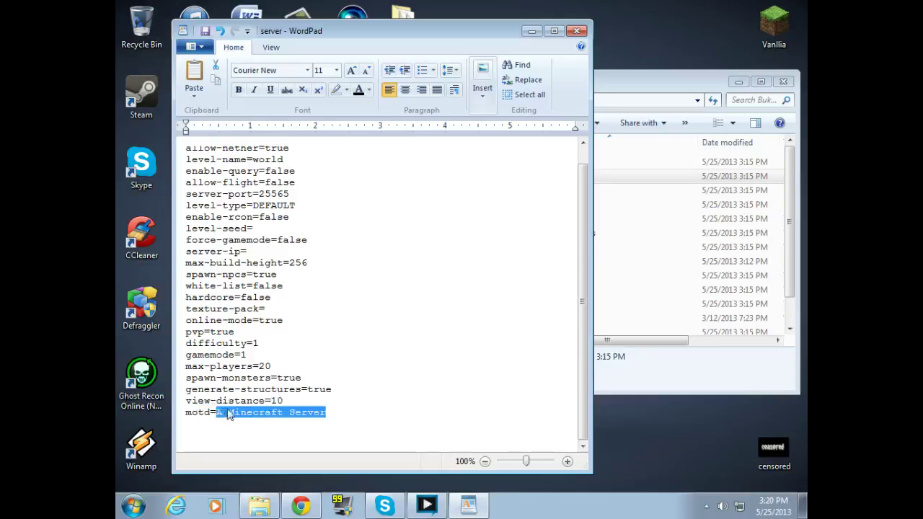
{"action": "key", "text": "BackSpace"}
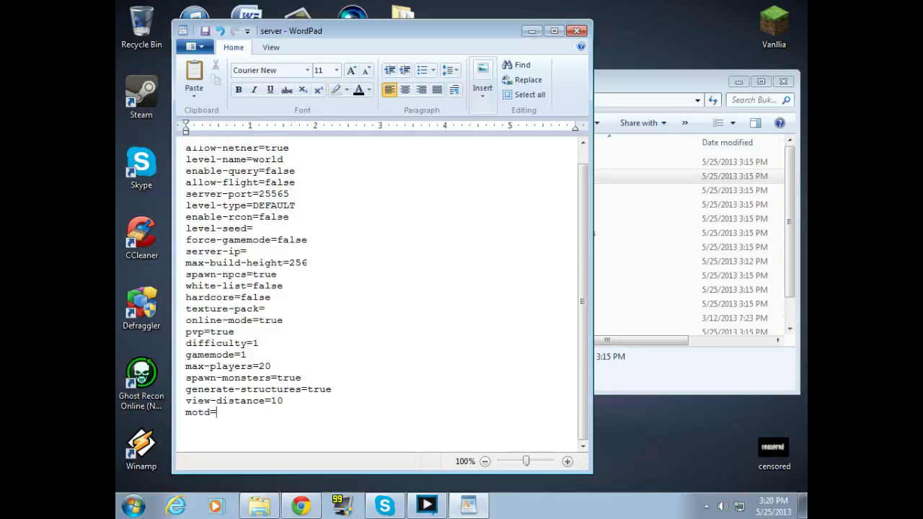
{"action": "type", "text": "HI THIS IS A SERVER"}
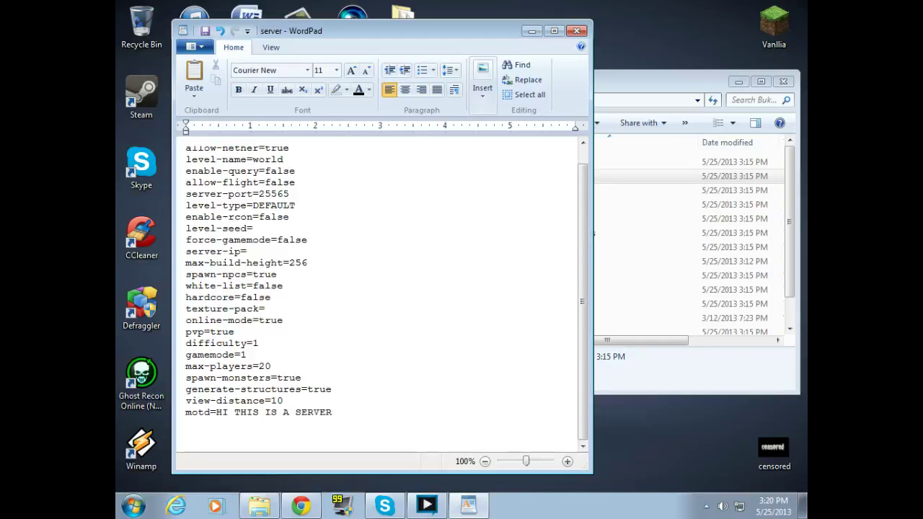
Step: Close the server properties file and discard the unsaved changes
{"action": "left_click_drag", "start_coordinate": [333, 389], "coordinate": [222, 183]}
{"action": "left_click", "coordinate": [422, 314]}
{"action": "left_click", "coordinate": [577, 31]}
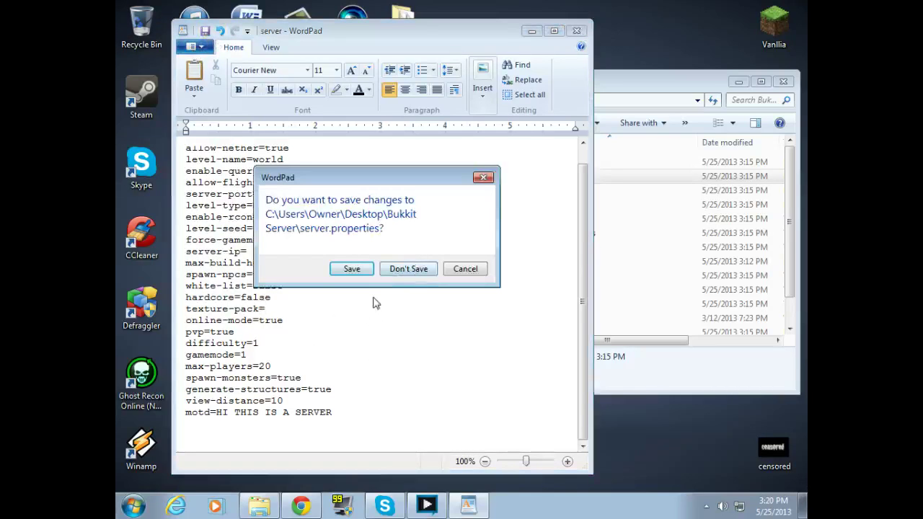
{"action": "left_click", "coordinate": [402, 272]}
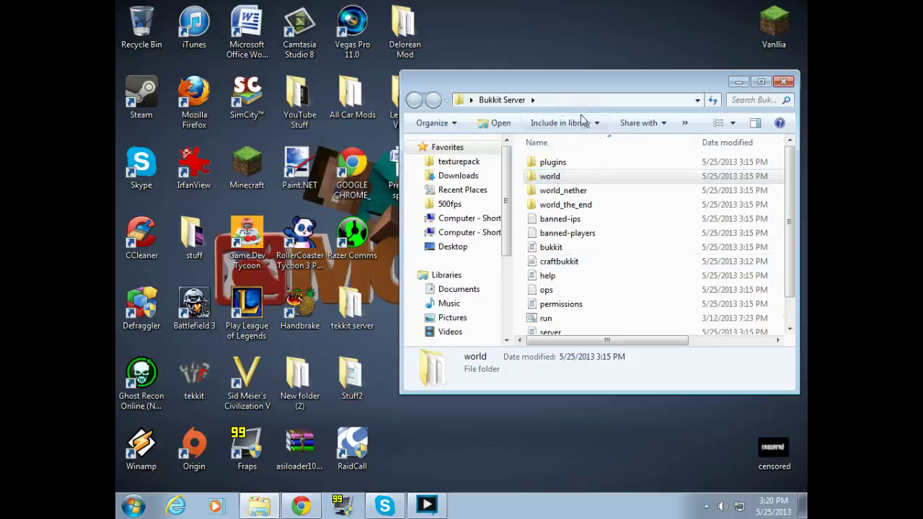
Step: Move the Bukkit Server folder window to the middle of the desktop and select the server log, run and permissions files in turn
{"action": "left_click_drag", "start_coordinate": [525, 89], "coordinate": [350, 72]}
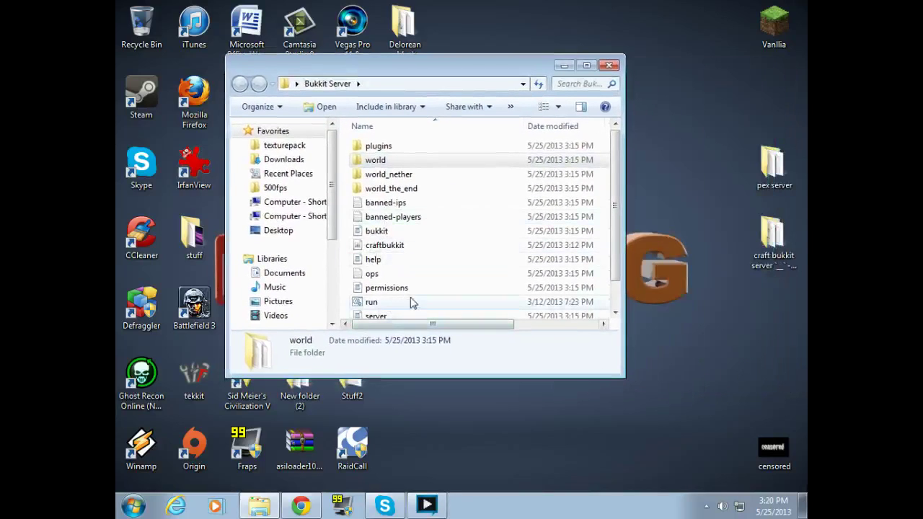
{"action": "left_click", "coordinate": [412, 303]}
{"action": "scroll", "coordinate": [411, 303], "scroll_direction": "down", "scroll_amount": 1}
{"action": "left_click", "coordinate": [388, 281]}
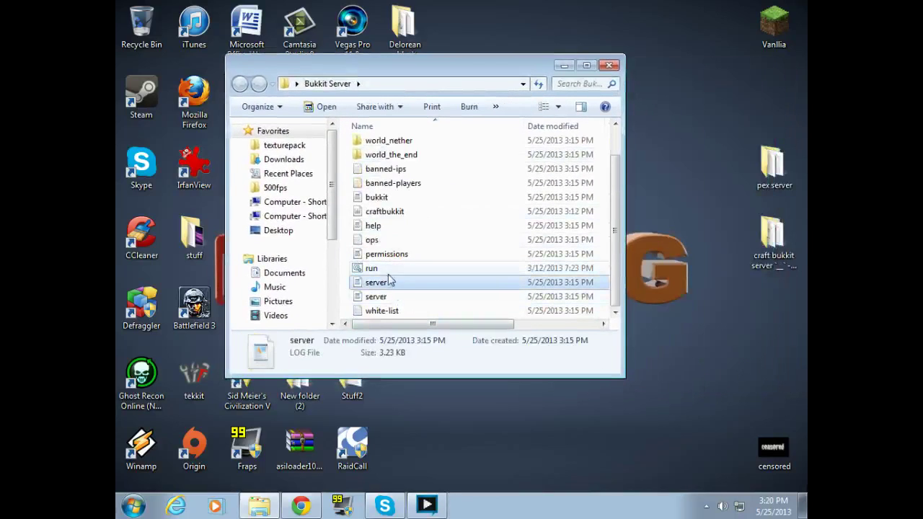
{"action": "left_click", "coordinate": [381, 272]}
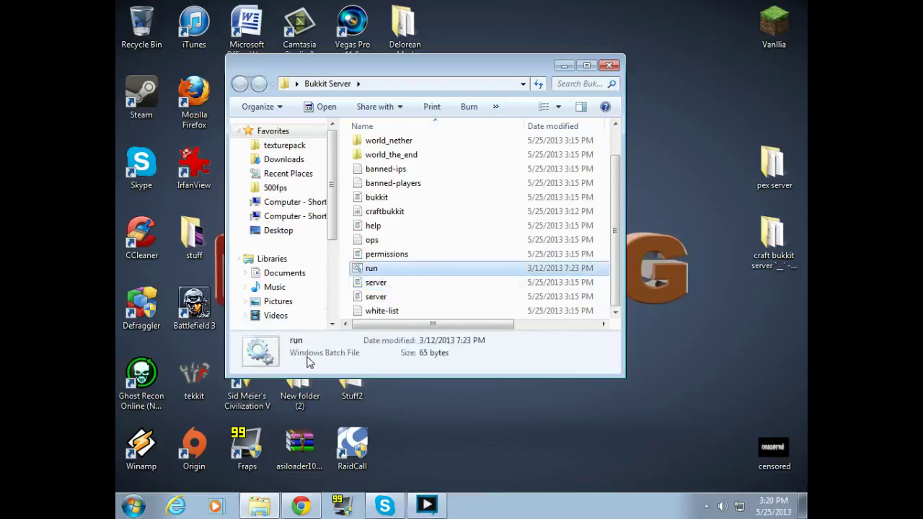
{"action": "scroll", "coordinate": [428, 288], "scroll_direction": "up", "scroll_amount": 1}
{"action": "left_click", "coordinate": [417, 291]}
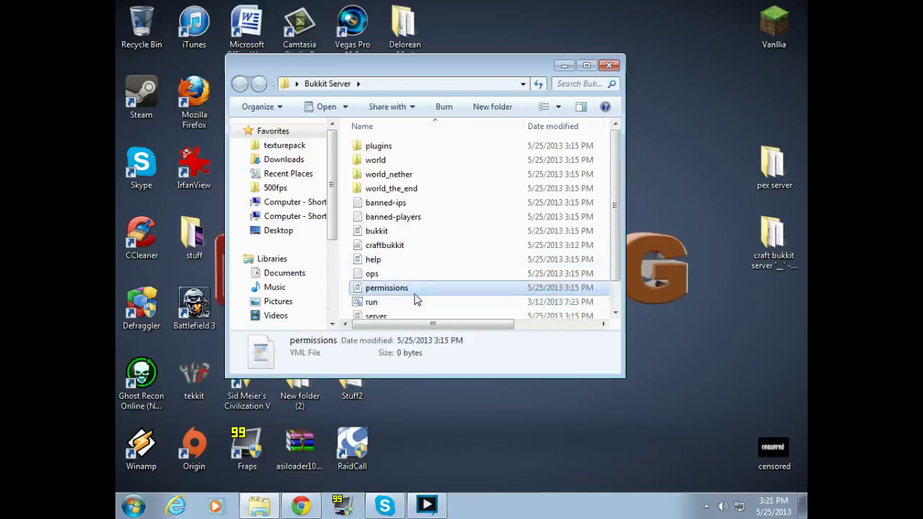
Step: Open the ops file, enter a player's username as operator, and close it without saving
{"action": "double_click", "coordinate": [371, 274]}
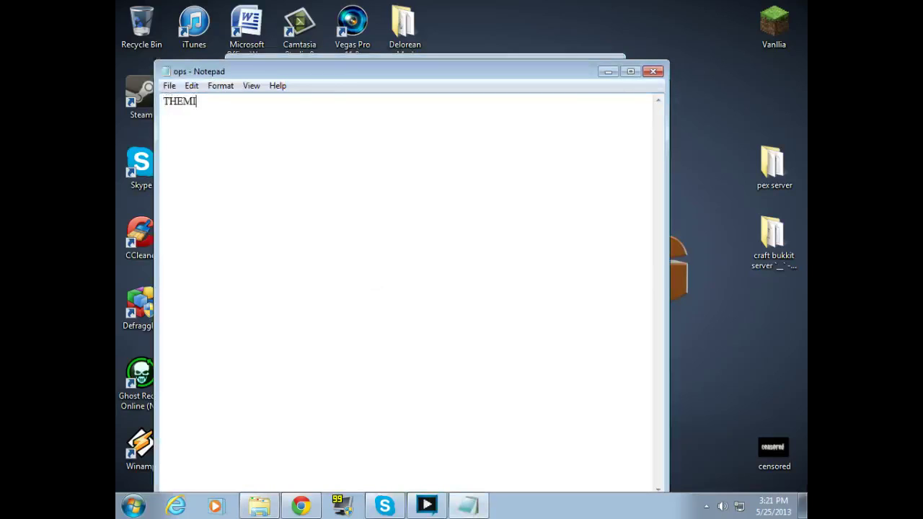
{"action": "type", "text": "THEMIGHTYCIRBD"}
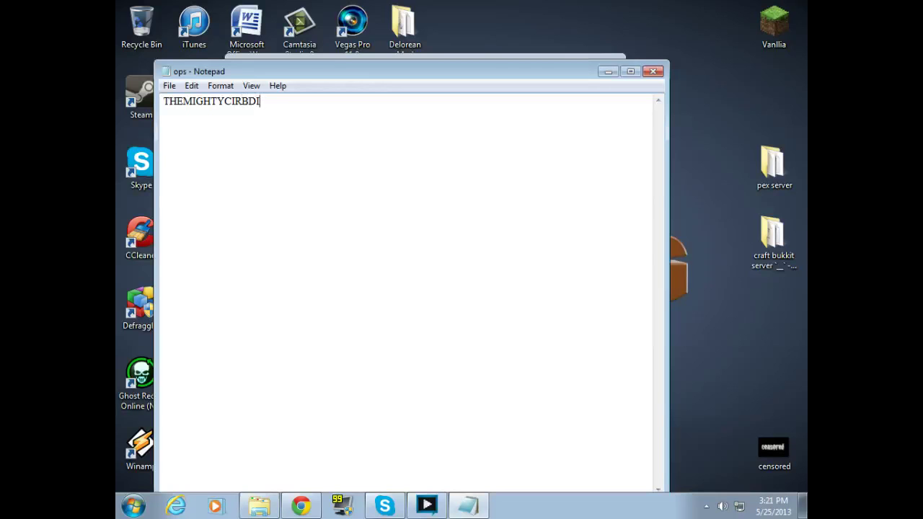
{"action": "left_click", "coordinate": [652, 71]}
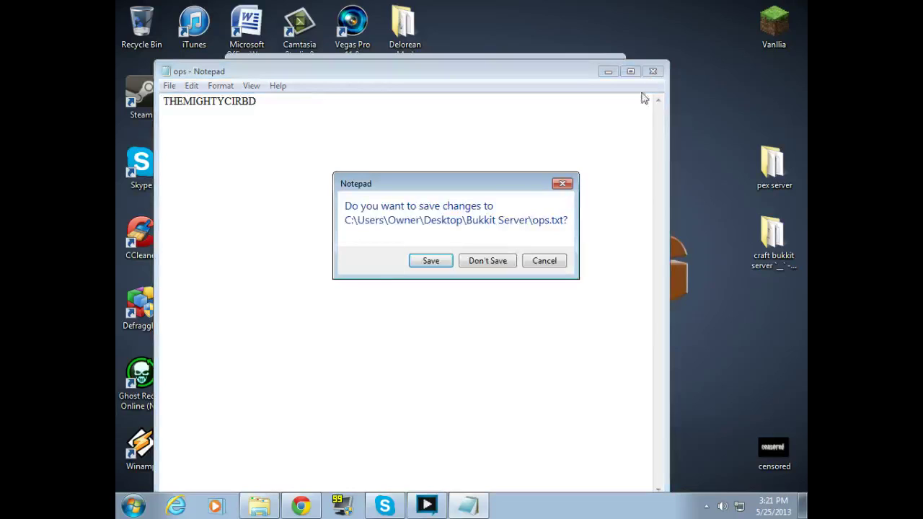
{"action": "left_click", "coordinate": [487, 260]}
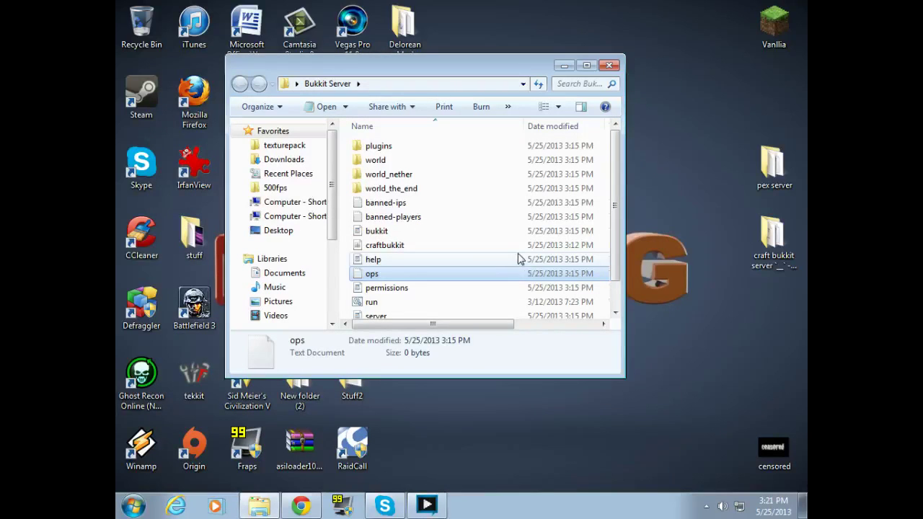
Step: Open the help file, read through its topic and ignore-plugins sections, and close it
{"action": "left_click", "coordinate": [519, 258]}
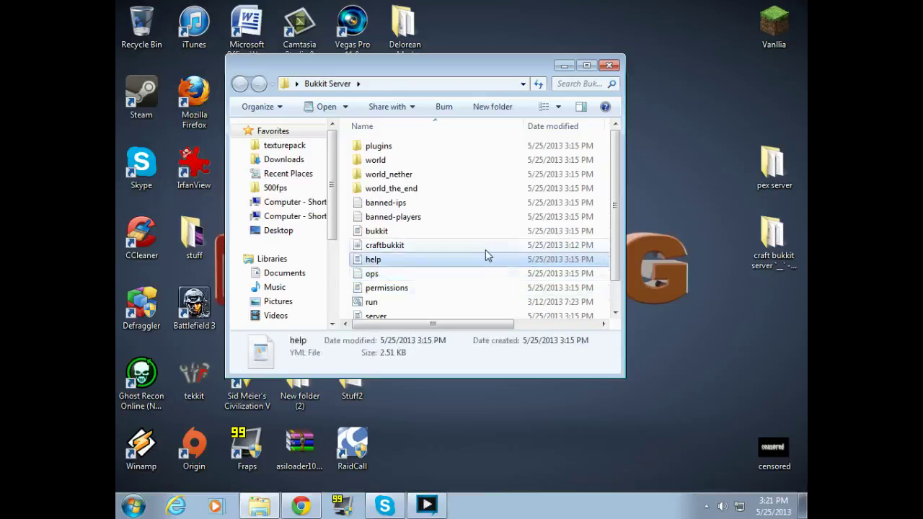
{"action": "left_click", "coordinate": [433, 277]}
{"action": "left_click", "coordinate": [423, 247]}
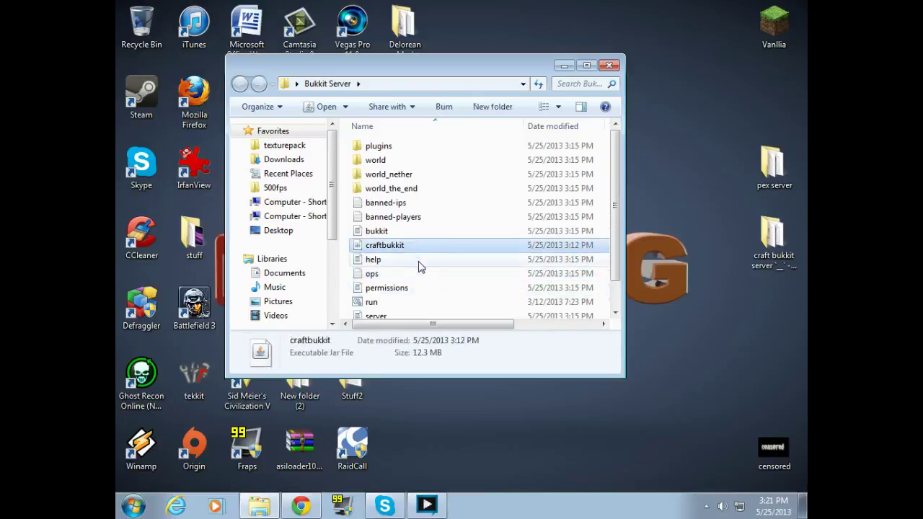
{"action": "double_click", "coordinate": [421, 261]}
{"action": "scroll", "coordinate": [382, 295], "scroll_direction": "down", "scroll_amount": 12}
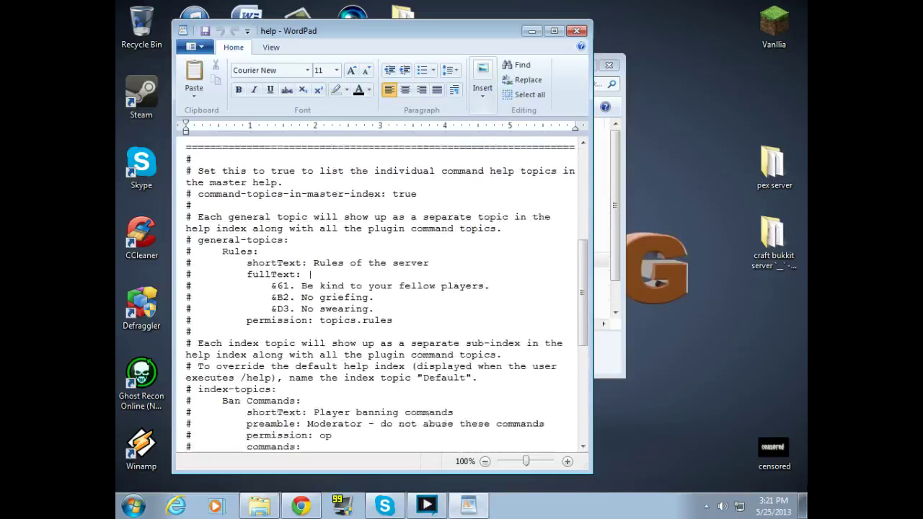
{"action": "scroll", "coordinate": [382, 296], "scroll_direction": "down", "scroll_amount": 2}
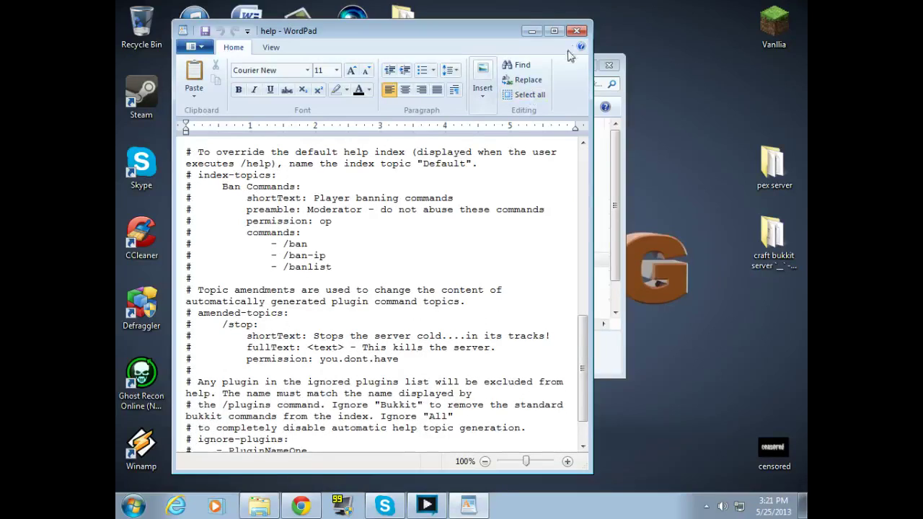
{"action": "scroll", "coordinate": [382, 295], "scroll_direction": "down", "scroll_amount": 2}
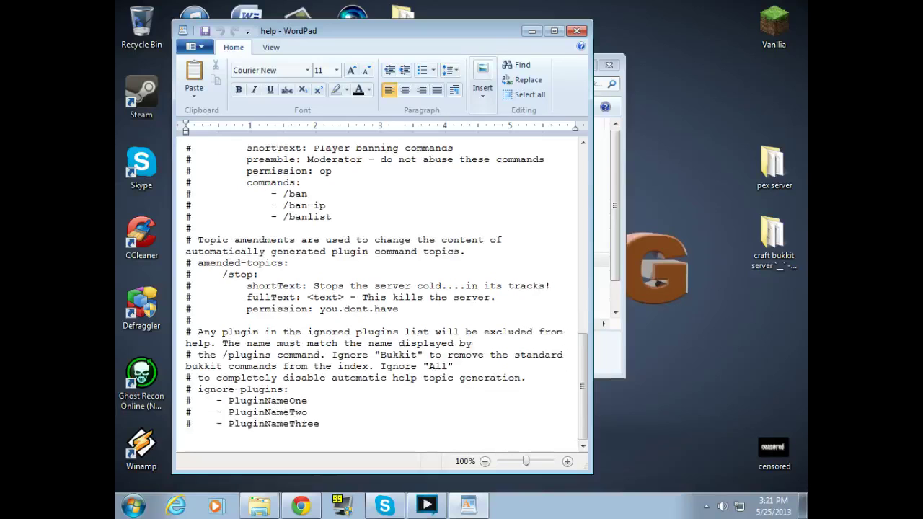
{"action": "left_click", "coordinate": [577, 30]}
Step: Open the bukkit configuration file, read from its settings section through the database section, and close it
{"action": "left_click", "coordinate": [375, 246]}
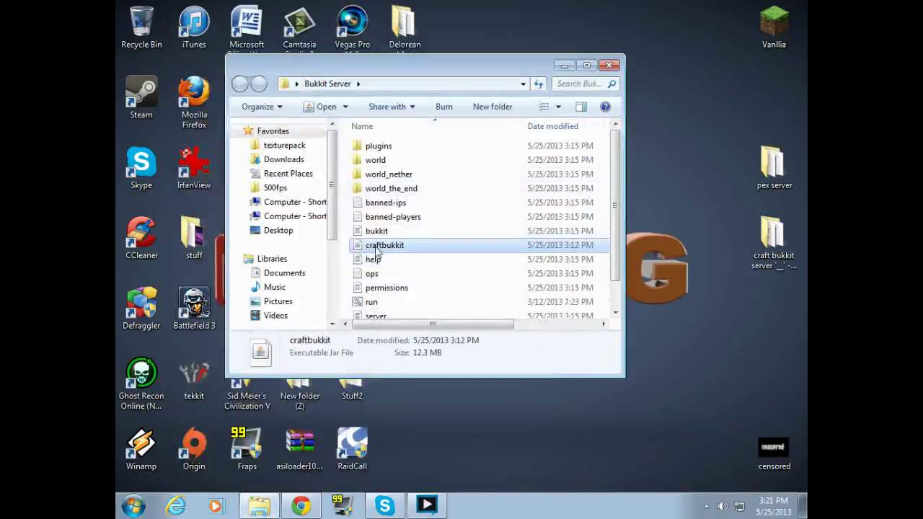
{"action": "left_click", "coordinate": [373, 232]}
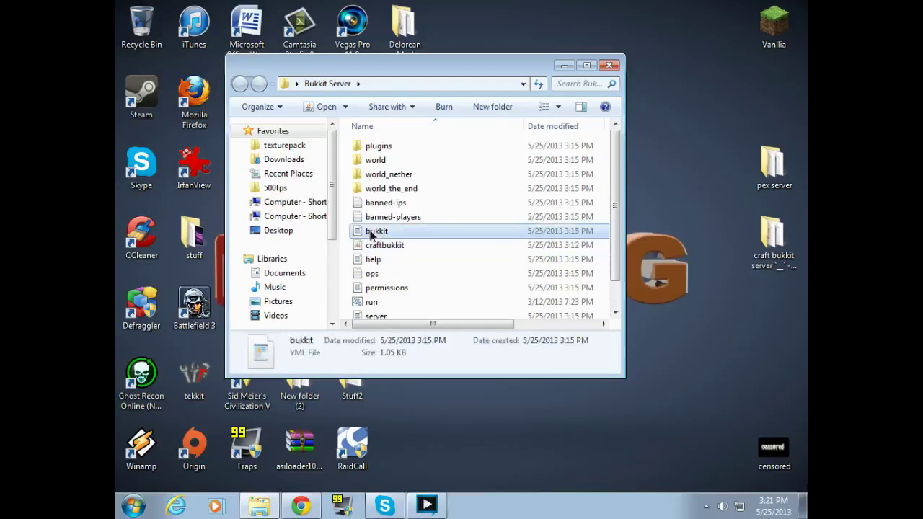
{"action": "double_click", "coordinate": [371, 233]}
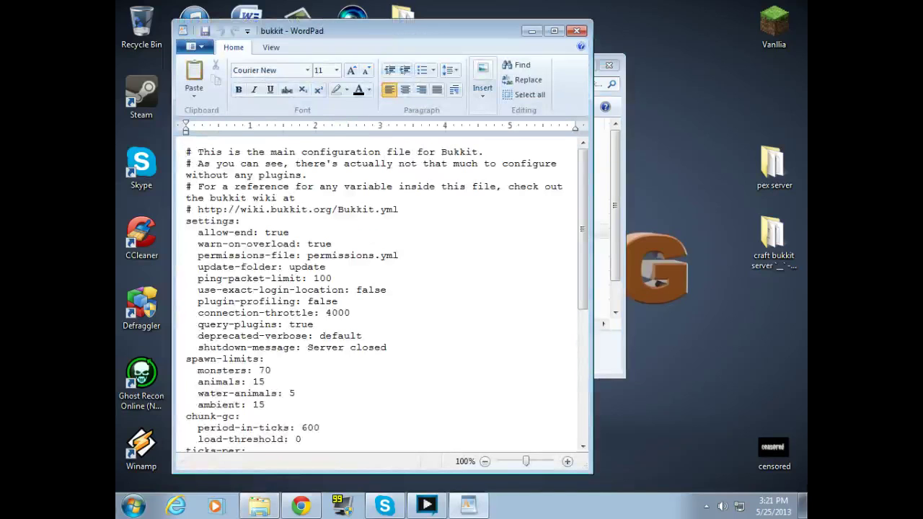
{"action": "scroll", "coordinate": [382, 295], "scroll_direction": "down", "scroll_amount": 7}
{"action": "scroll", "coordinate": [382, 295], "scroll_direction": "up", "scroll_amount": 5}
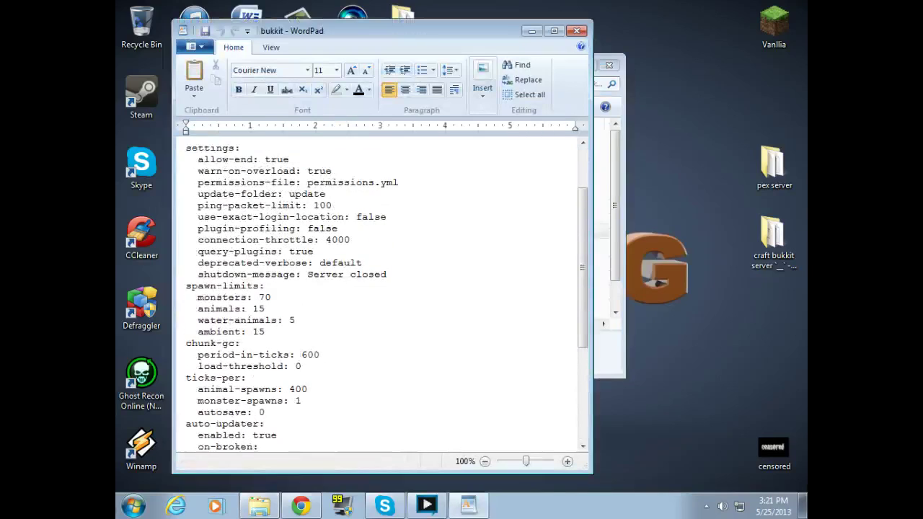
{"action": "scroll", "coordinate": [382, 296], "scroll_direction": "up", "scroll_amount": 2}
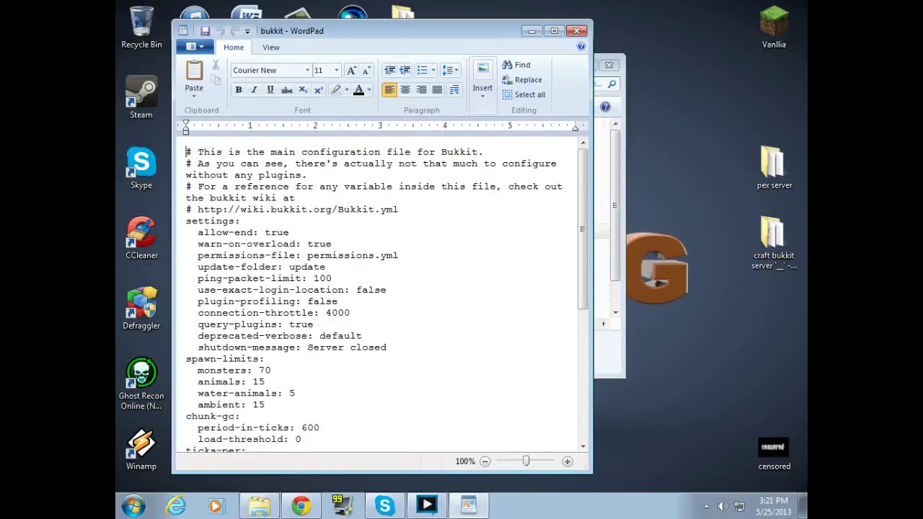
{"action": "scroll", "coordinate": [382, 295], "scroll_direction": "down", "scroll_amount": 7}
{"action": "scroll", "coordinate": [382, 295], "scroll_direction": "up", "scroll_amount": 3}
{"action": "scroll", "coordinate": [382, 296], "scroll_direction": "down", "scroll_amount": 3}
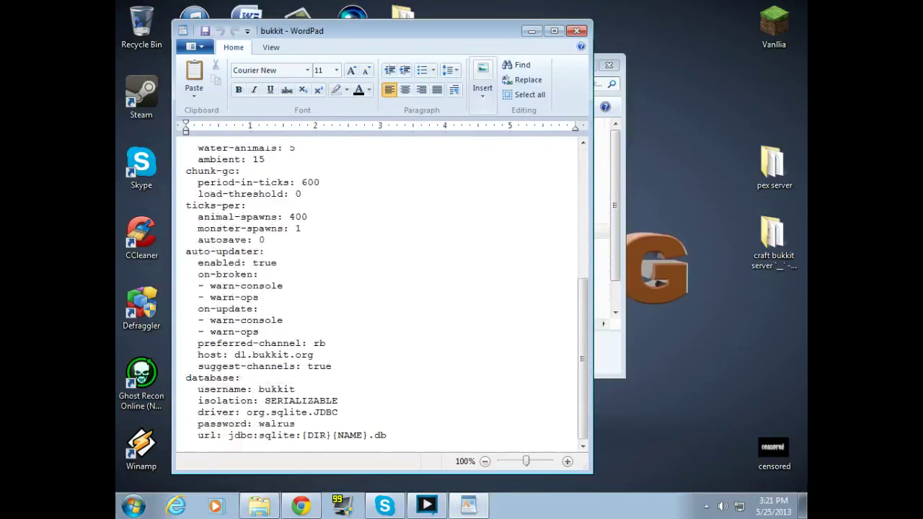
{"action": "left_click", "coordinate": [577, 30]}
Step: Open the banned-players and banned-ips files to examine their layout, closing each one after viewing
{"action": "left_click", "coordinate": [433, 220]}
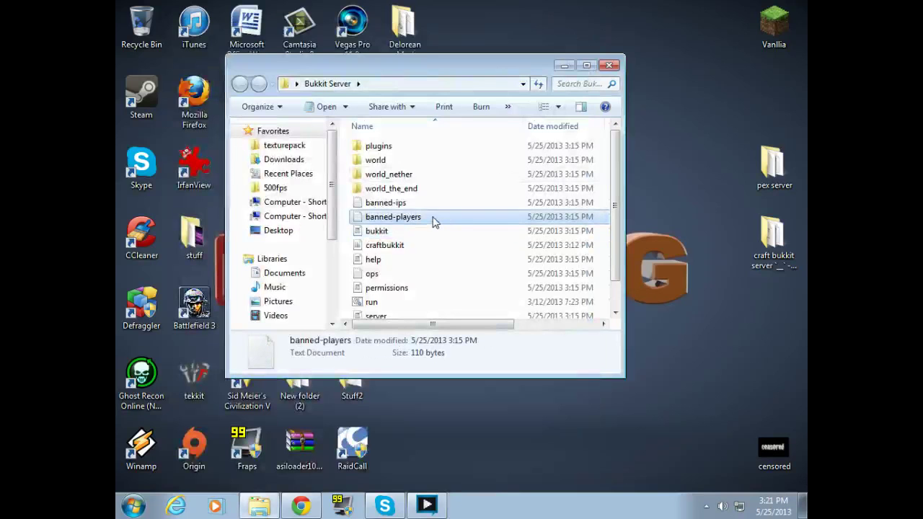
{"action": "double_click", "coordinate": [432, 221]}
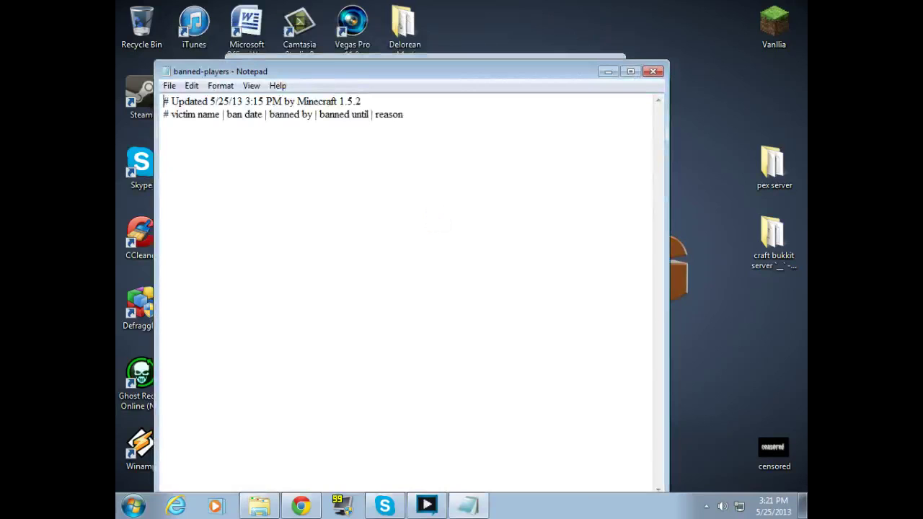
{"action": "left_click", "coordinate": [652, 71]}
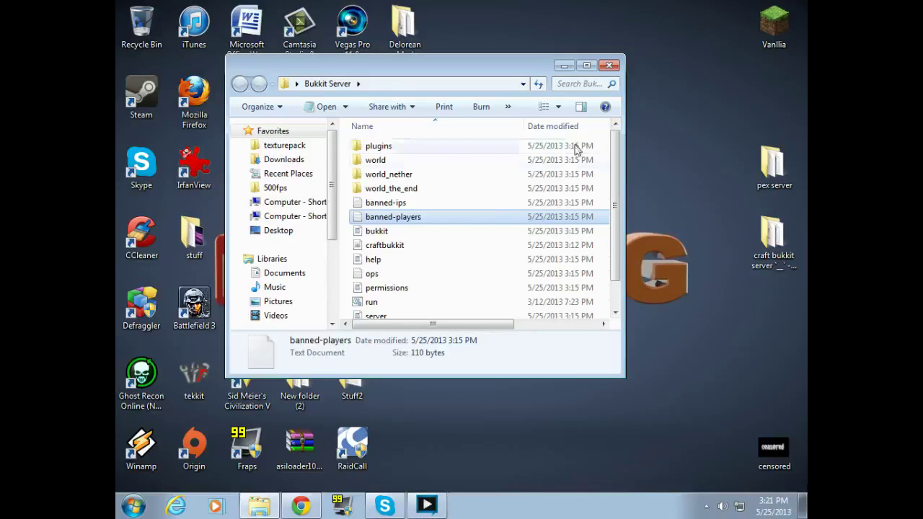
{"action": "double_click", "coordinate": [408, 222]}
{"action": "left_click", "coordinate": [655, 72]}
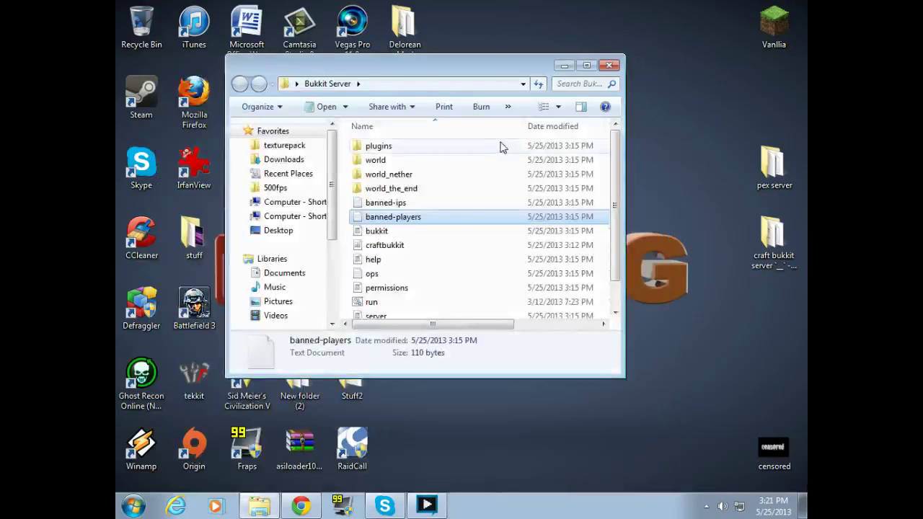
{"action": "double_click", "coordinate": [433, 222]}
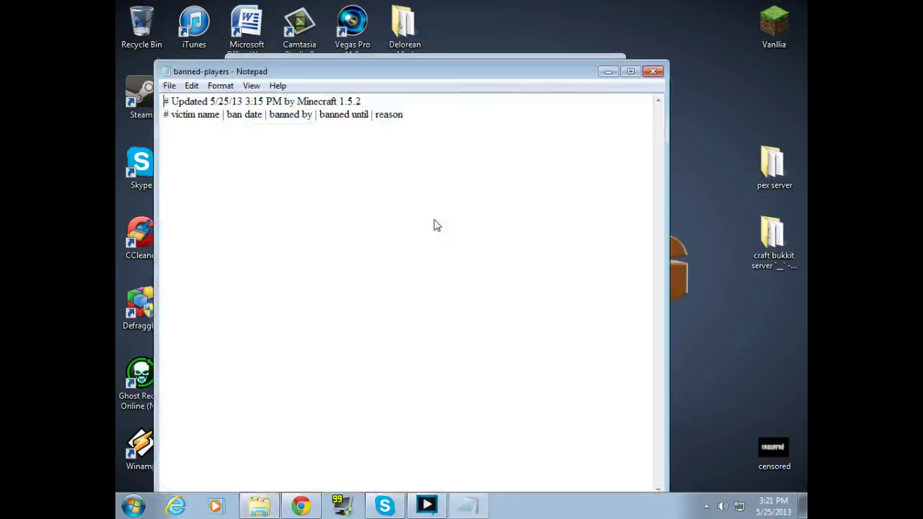
{"action": "left_click", "coordinate": [653, 72]}
{"action": "double_click", "coordinate": [386, 205]}
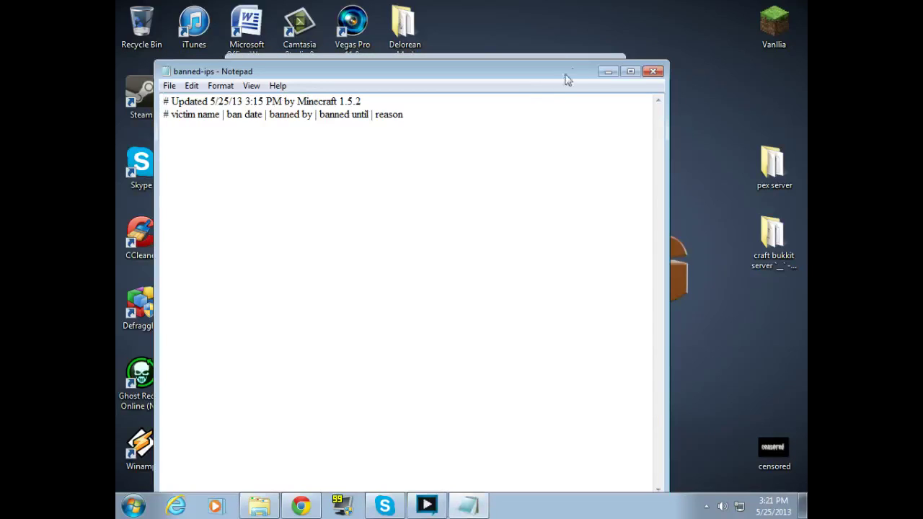
{"action": "left_click", "coordinate": [652, 71]}
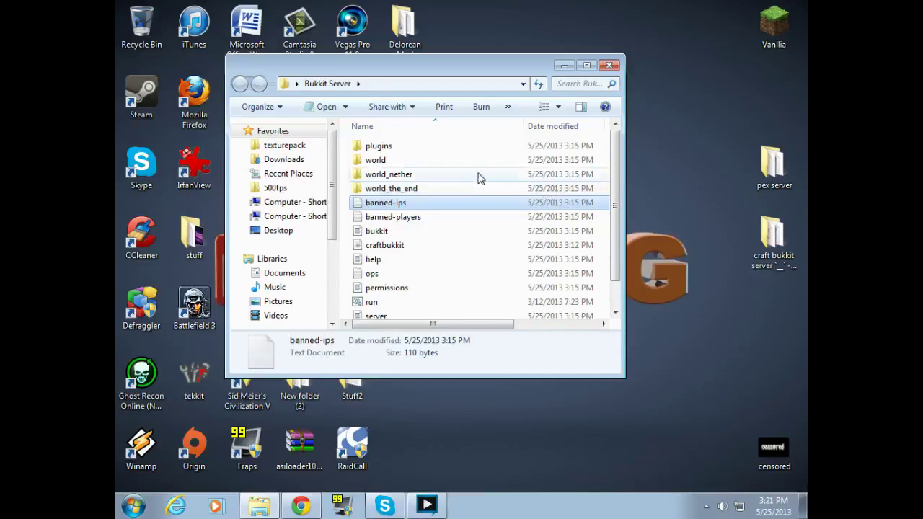
Step: Select the world_nether, world_the_end and world folders in turn to point them out
{"action": "left_click", "coordinate": [439, 175]}
{"action": "left_click", "coordinate": [422, 187]}
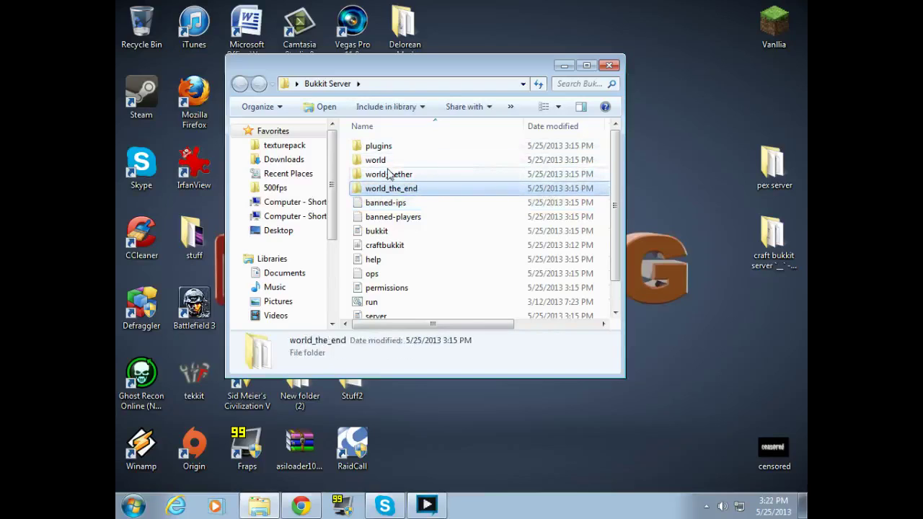
{"action": "left_click", "coordinate": [384, 166]}
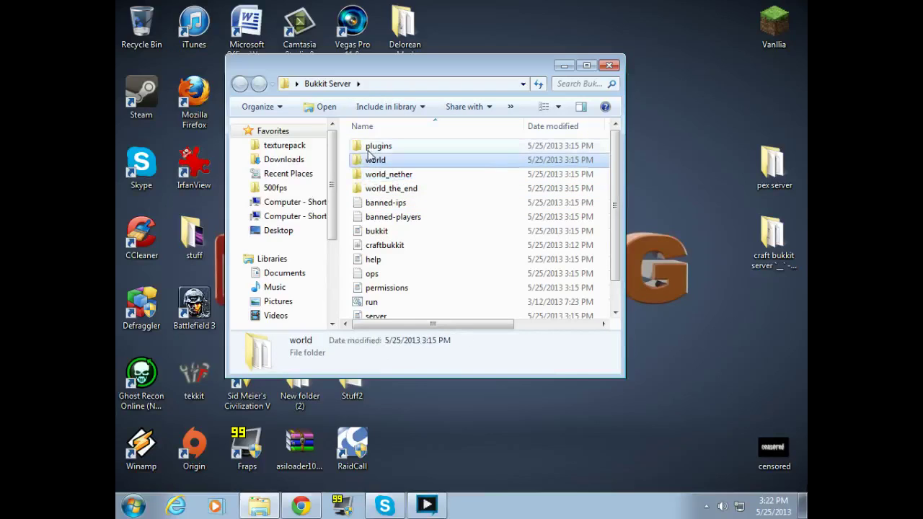
Step: Open the plugins folder to look at its contents and return to the Bukkit Server folder
{"action": "left_click", "coordinate": [369, 153]}
{"action": "double_click", "coordinate": [370, 152]}
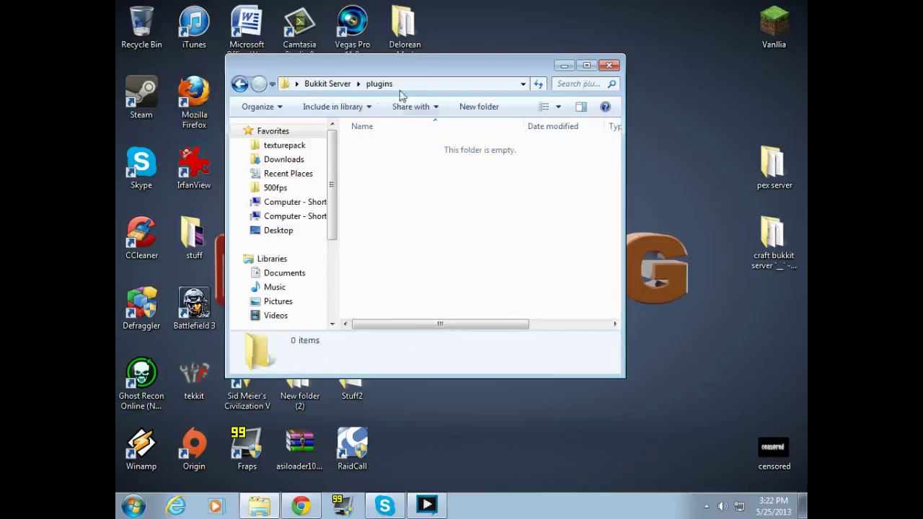
{"action": "left_click_drag", "start_coordinate": [404, 69], "coordinate": [309, 19]}
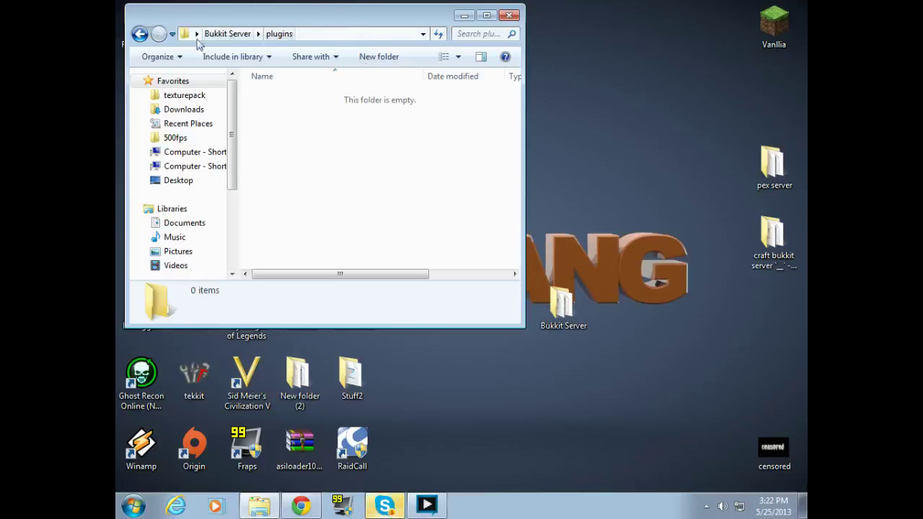
{"action": "left_click", "coordinate": [138, 33]}
Step: Start the server with the run batch file and move its console clear of the Minecraft desktop shortcut
{"action": "left_click_drag", "start_coordinate": [190, 21], "coordinate": [352, 63]}
{"action": "scroll", "coordinate": [474, 221], "scroll_direction": "down", "scroll_amount": 1}
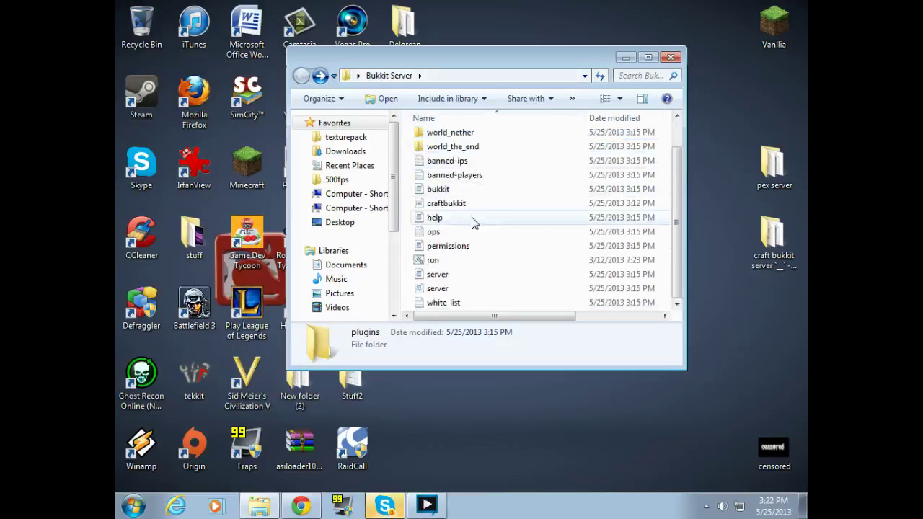
{"action": "left_click", "coordinate": [458, 272]}
{"action": "double_click", "coordinate": [457, 262]}
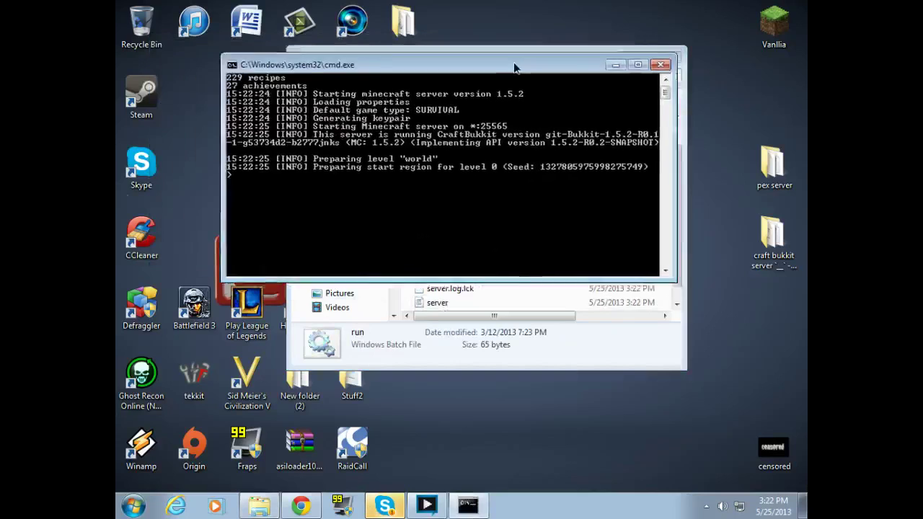
{"action": "left_click_drag", "start_coordinate": [187, 46], "coordinate": [359, 119]}
Step: Launch Minecraft, allow the unverified program to run, and log in with the remembered account
{"action": "double_click", "coordinate": [259, 173]}
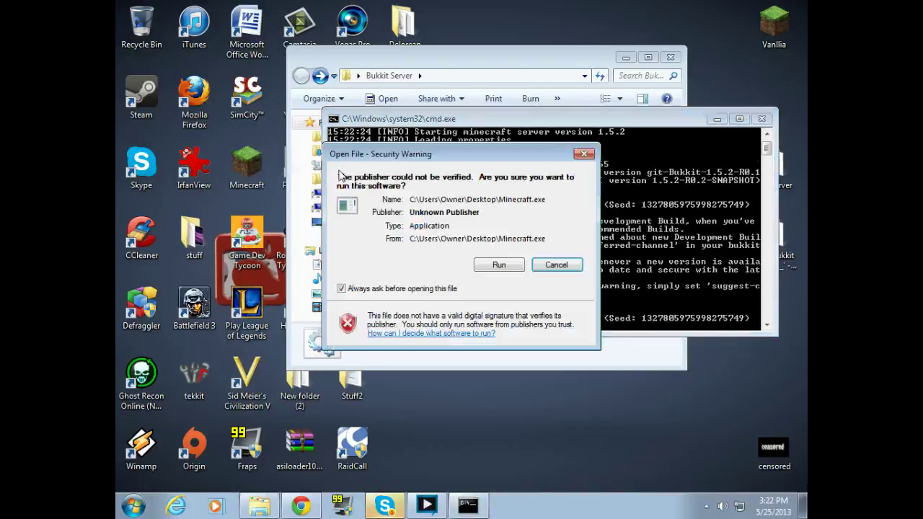
{"action": "left_click", "coordinate": [498, 265]}
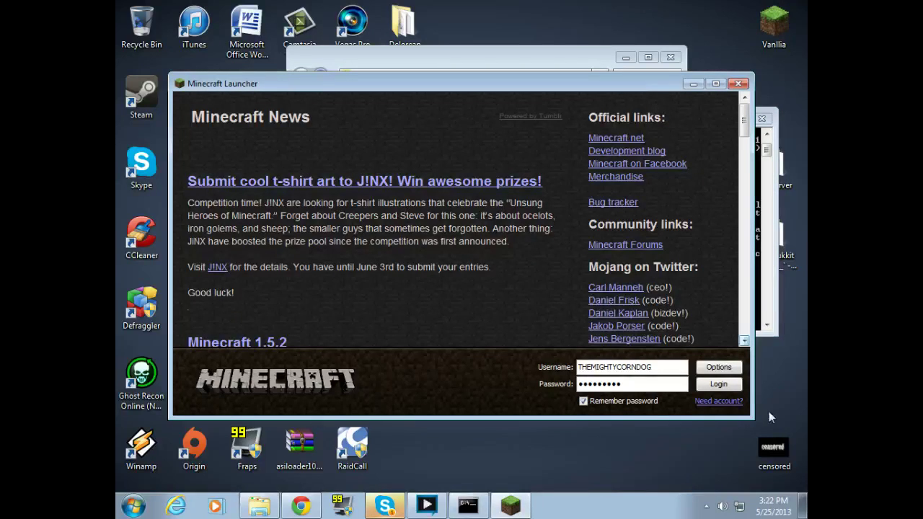
{"action": "left_click", "coordinate": [721, 389]}
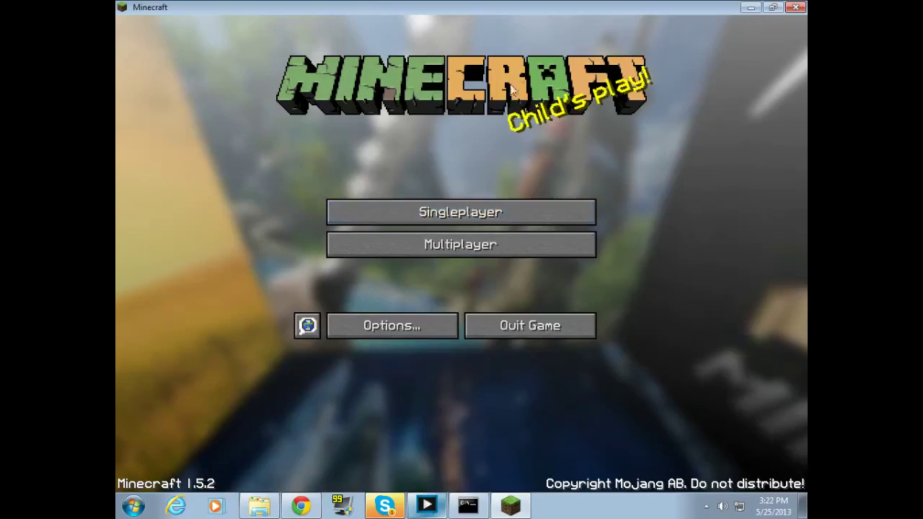
Step: Move the Minecraft window off the server console and join the multiplayer entry "my server" on localhost
{"action": "left_click_drag", "start_coordinate": [542, 7], "coordinate": [448, 91]}
{"action": "left_click", "coordinate": [407, 295]}
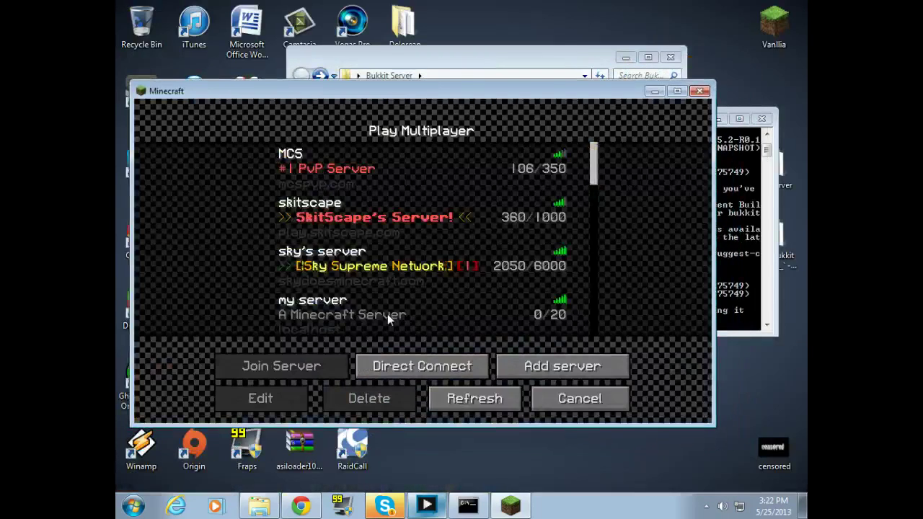
{"action": "left_click", "coordinate": [367, 318]}
{"action": "scroll", "coordinate": [366, 318], "scroll_direction": "down", "scroll_amount": 2}
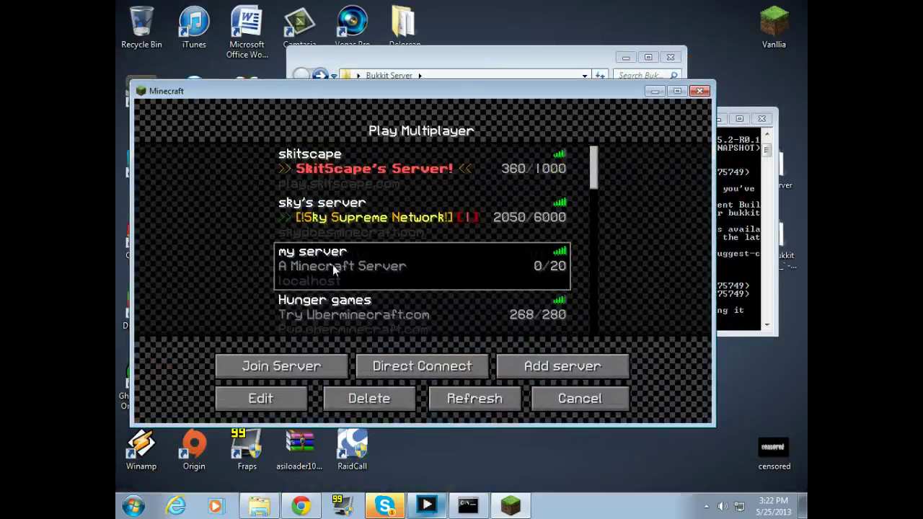
{"action": "double_click", "coordinate": [400, 277]}
{"action": "left_click", "coordinate": [757, 260]}
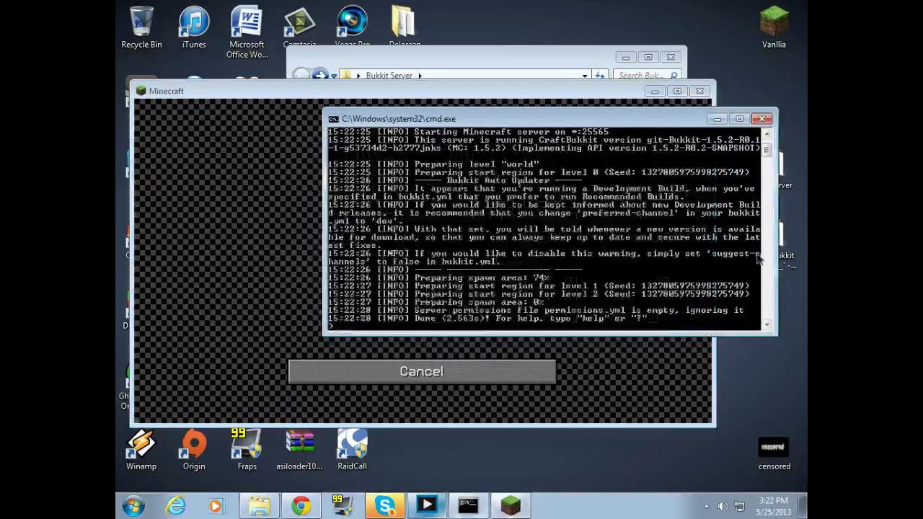
{"action": "left_click", "coordinate": [267, 260]}
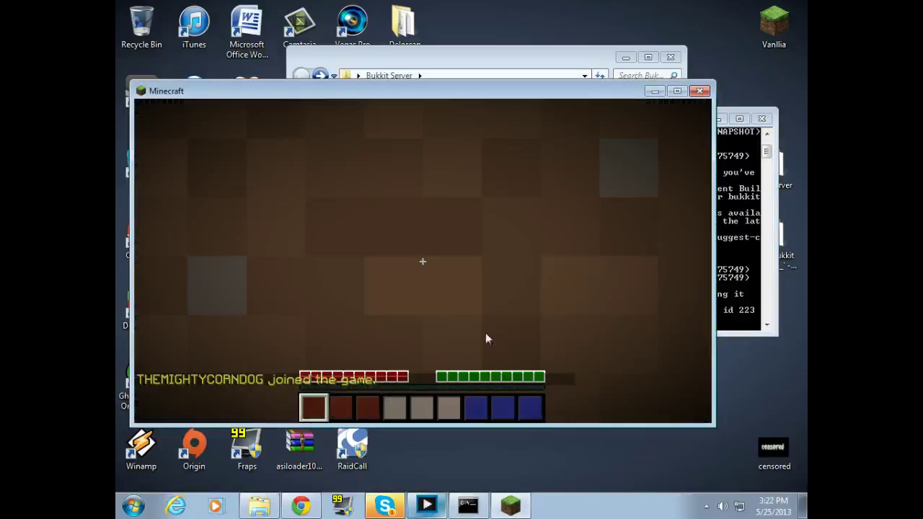
Step: Display the list of connected players and break a snow-covered dirt block near the spawn point
{"action": "key", "text": "Tab"}
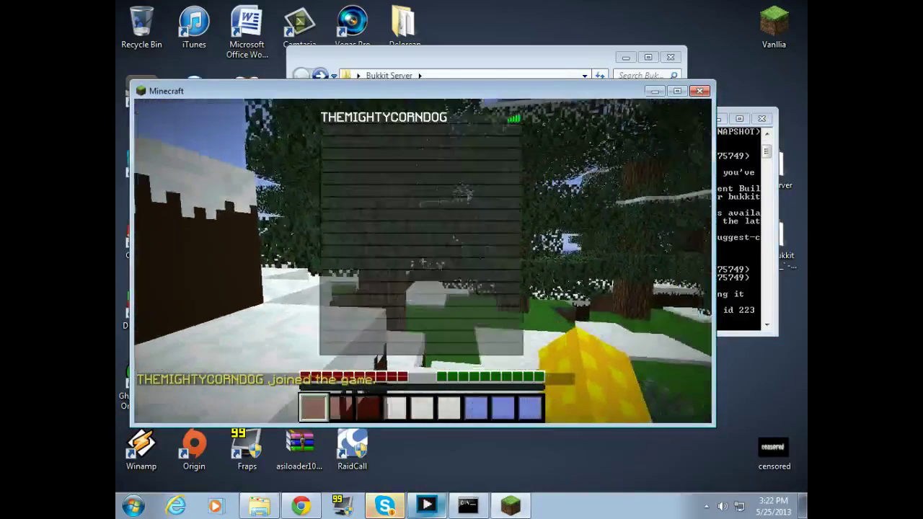
{"action": "left_click", "coordinate": [423, 262]}
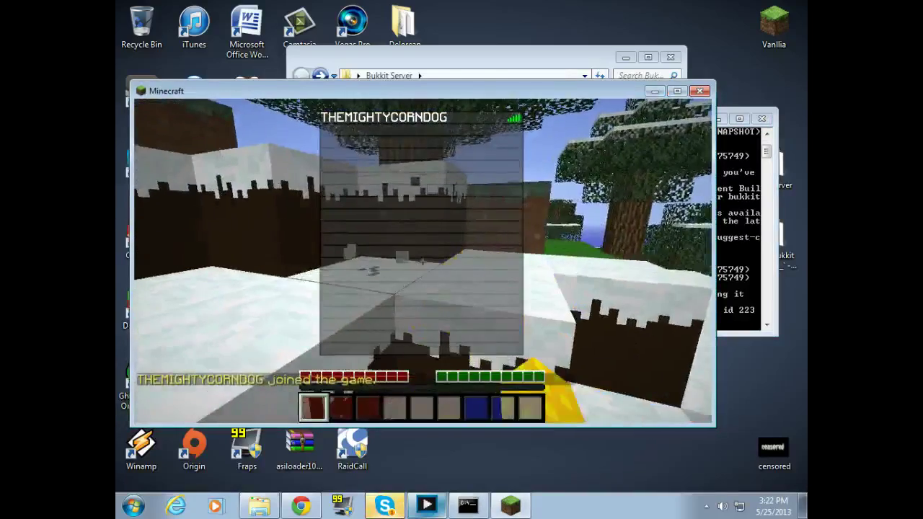
{"action": "key", "text": "Tab"}
{"action": "left_click", "coordinate": [422, 262]}
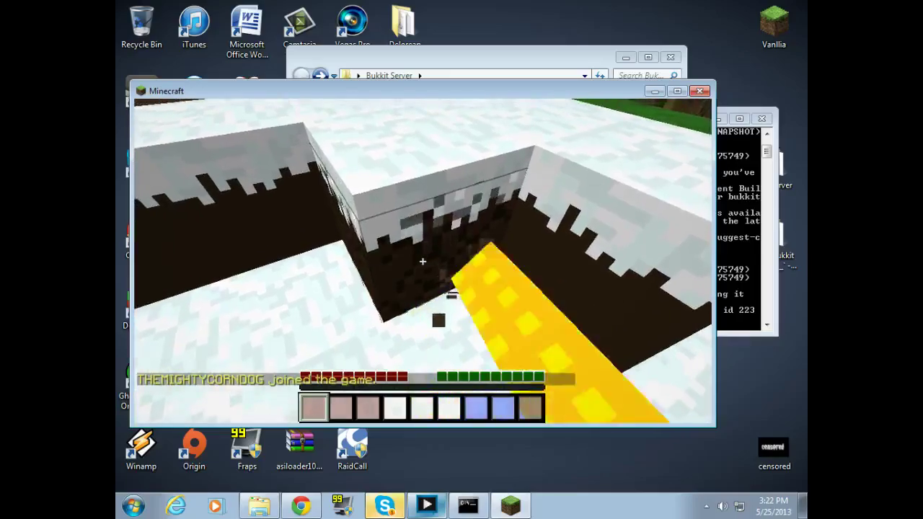
{"action": "left_click", "coordinate": [422, 262]}
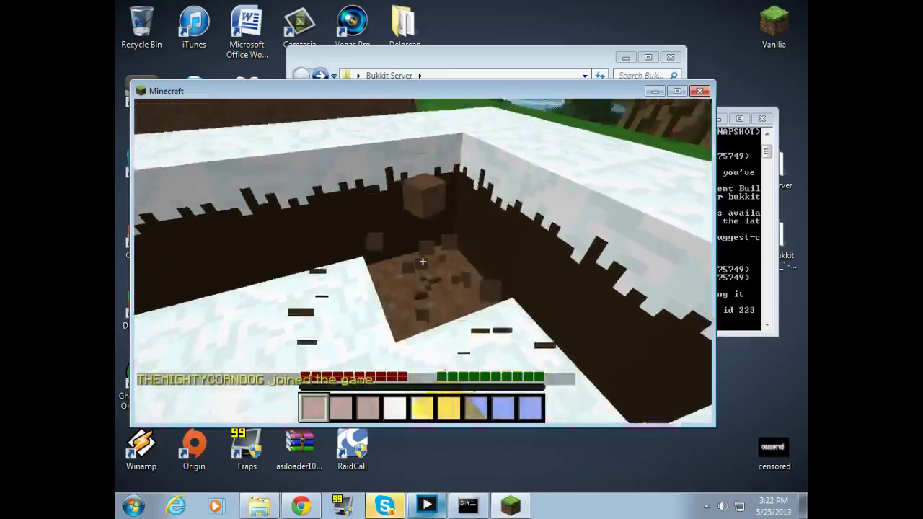
Step: Save an in-game screenshot of the forest and briefly show the debug information while walking on
{"action": "key", "text": "w"}
{"action": "key", "text": "space"}
{"action": "key", "text": "F2"}
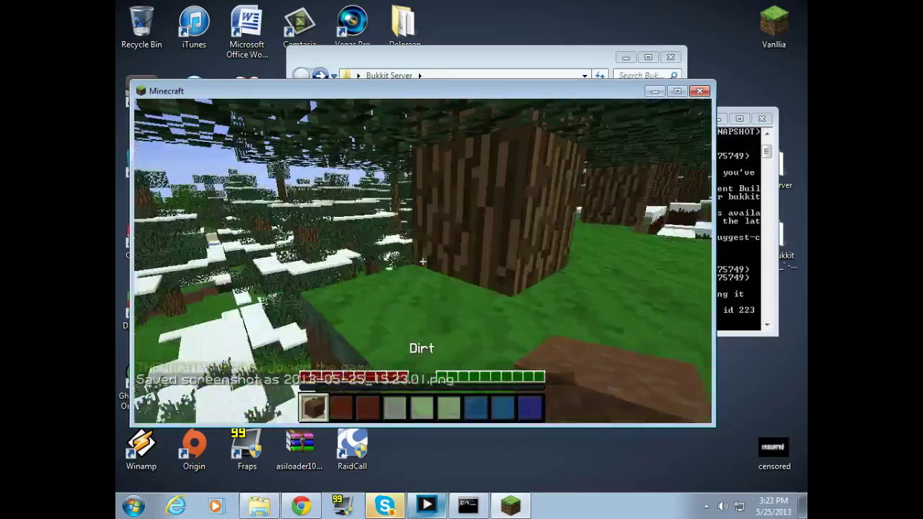
{"action": "key", "text": "F3"}
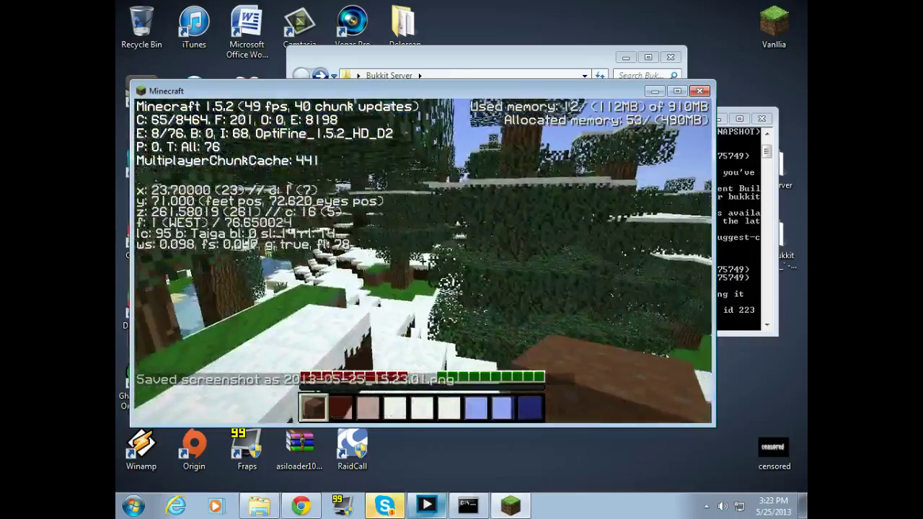
{"action": "key", "text": "F3"}
{"action": "key", "text": "w"}
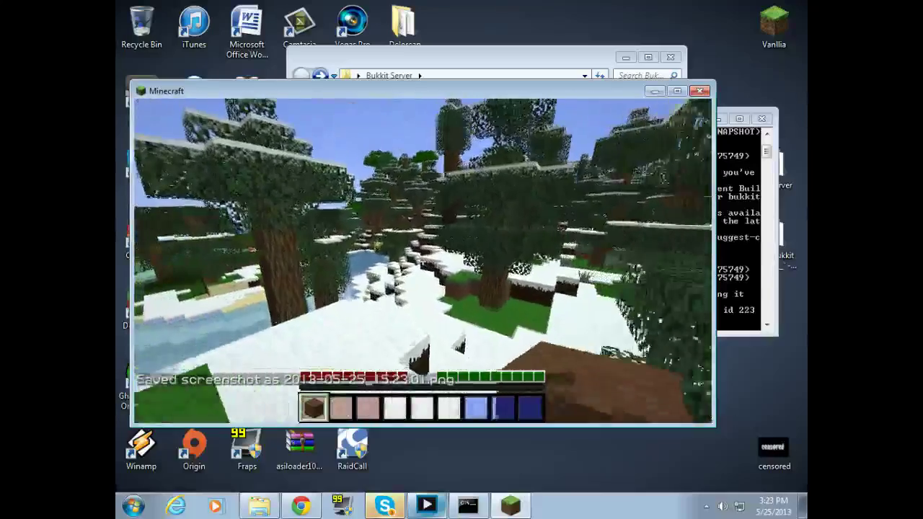
Step: Explore the grassland near the water with the raw porkchop in hand and attack a chicken by the dirt wall
{"action": "scroll", "coordinate": [422, 262], "scroll_direction": "down", "scroll_amount": 2}
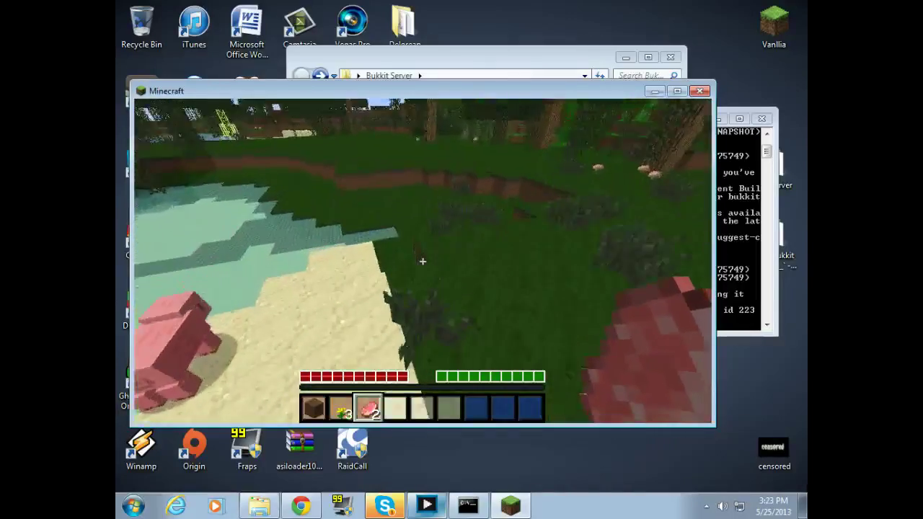
{"action": "key", "text": "w"}
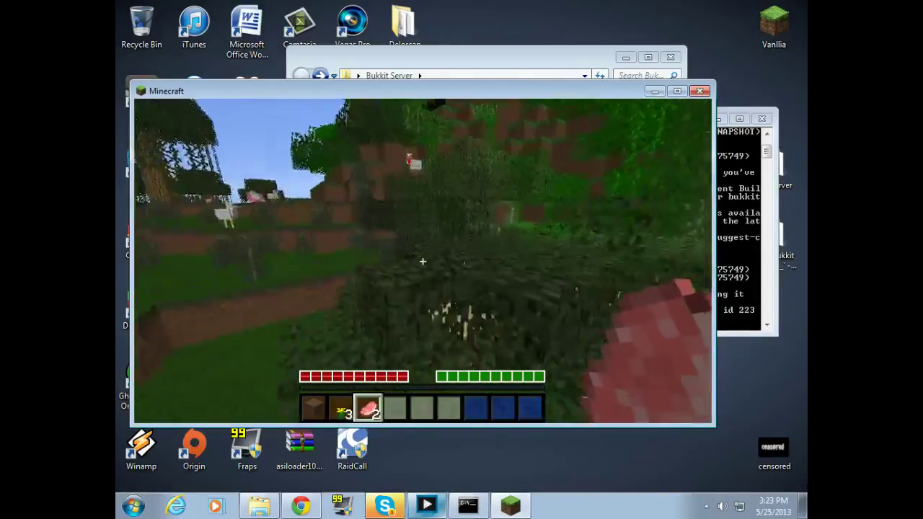
{"action": "key", "text": "w"}
{"action": "key", "text": "w"}
{"action": "left_click", "coordinate": [423, 261]}
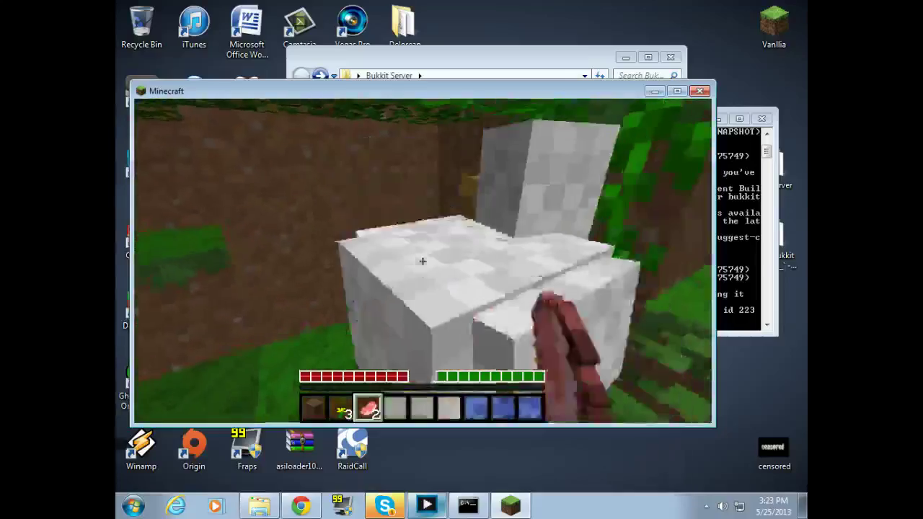
{"action": "left_click", "coordinate": [422, 261]}
{"action": "left_click", "coordinate": [422, 261]}
{"action": "key", "text": "w"}
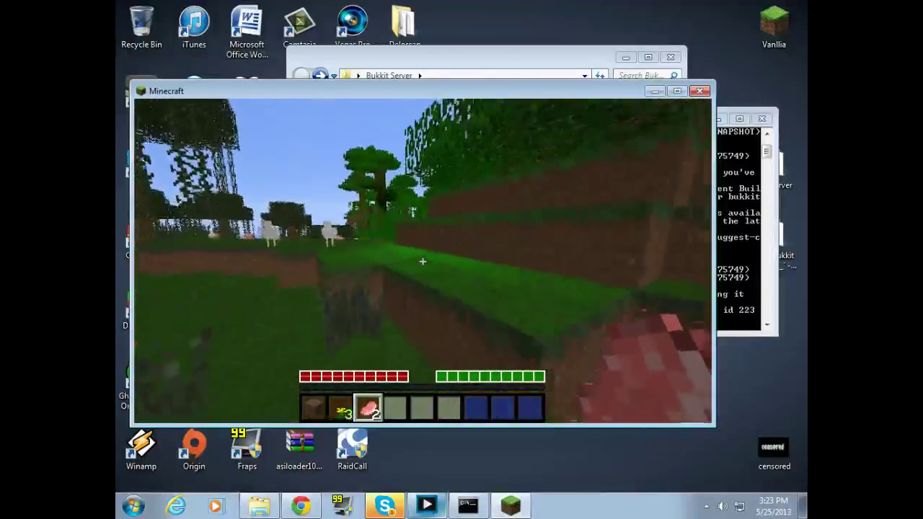
{"action": "key", "text": "w"}
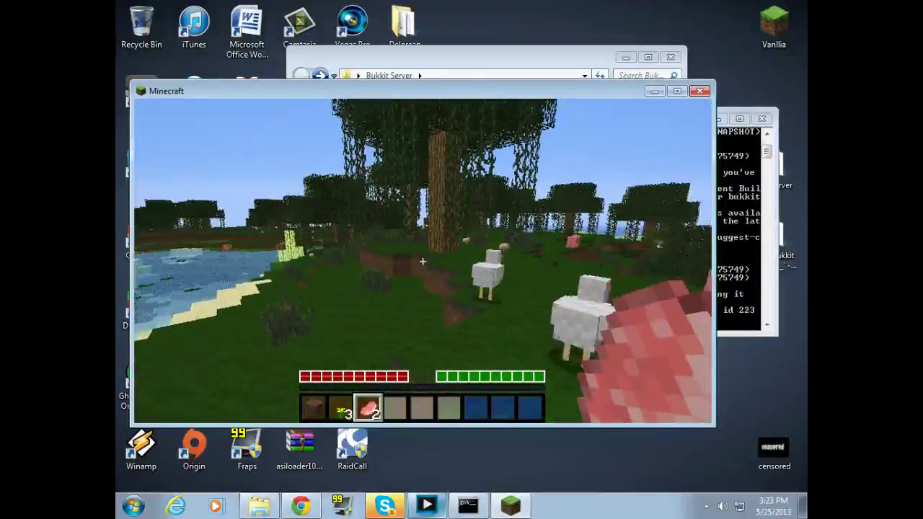
{"action": "key", "text": "w"}
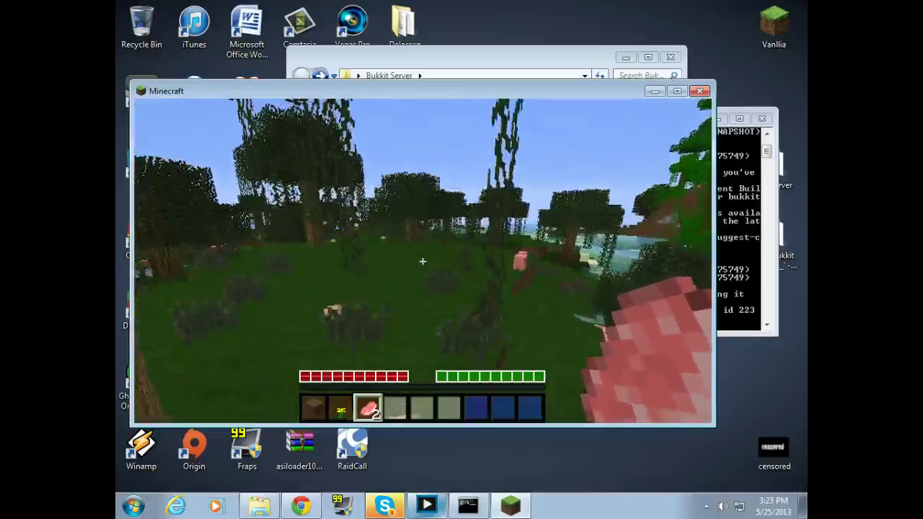